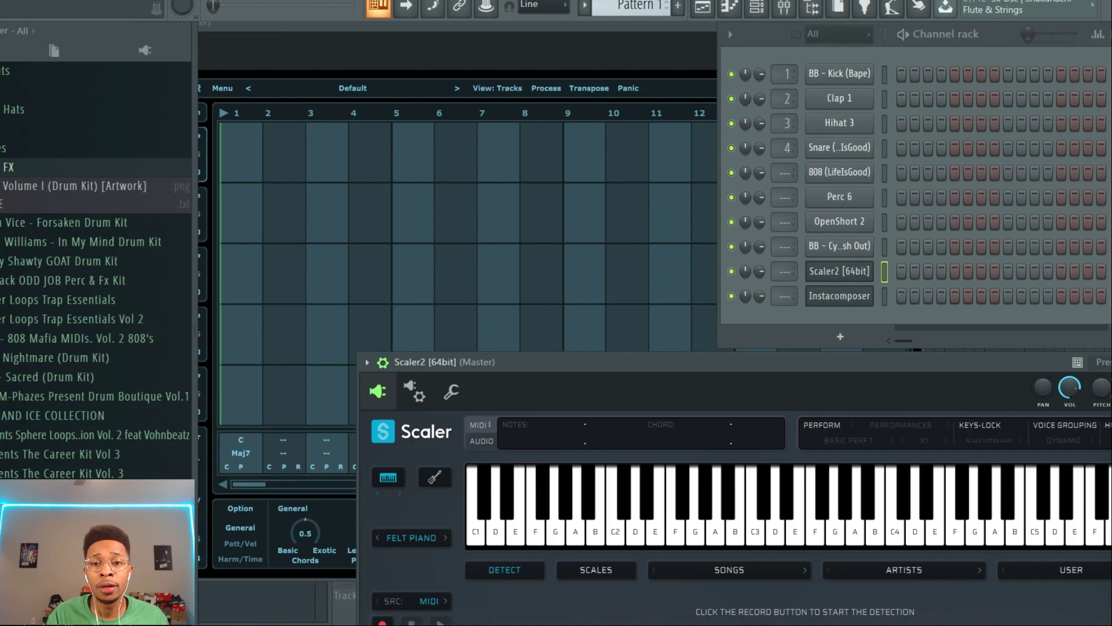
Move the Instacomposer window aside and bring the Scaler 2 window into view in front of it.
drag(599, 362, 770, 206)
drag(567, 45, 687, 61)
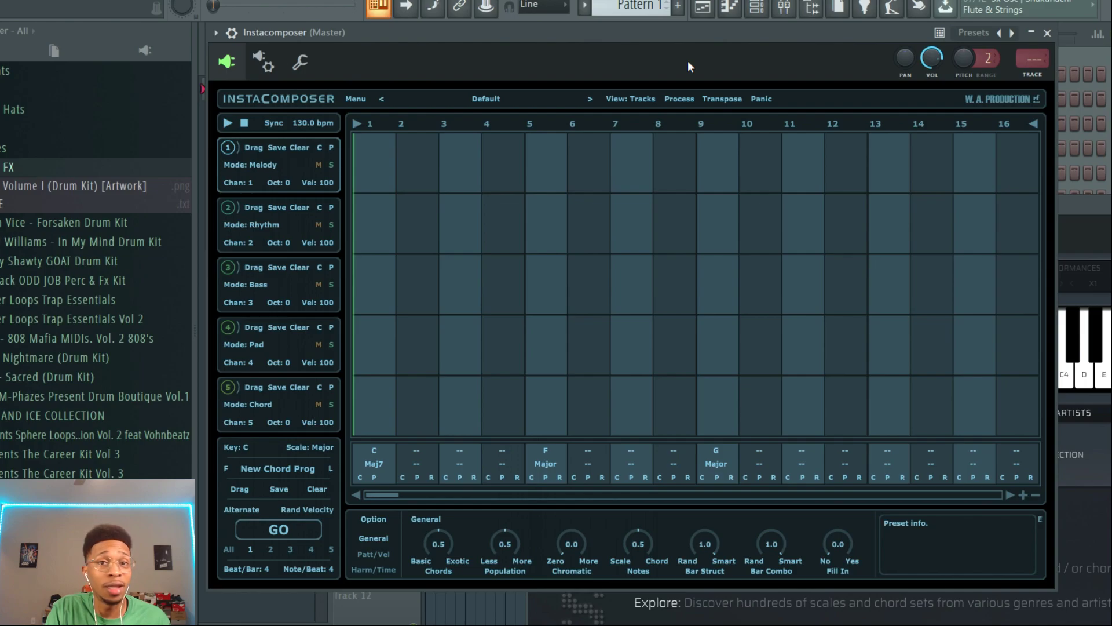
drag(687, 61, 680, 60)
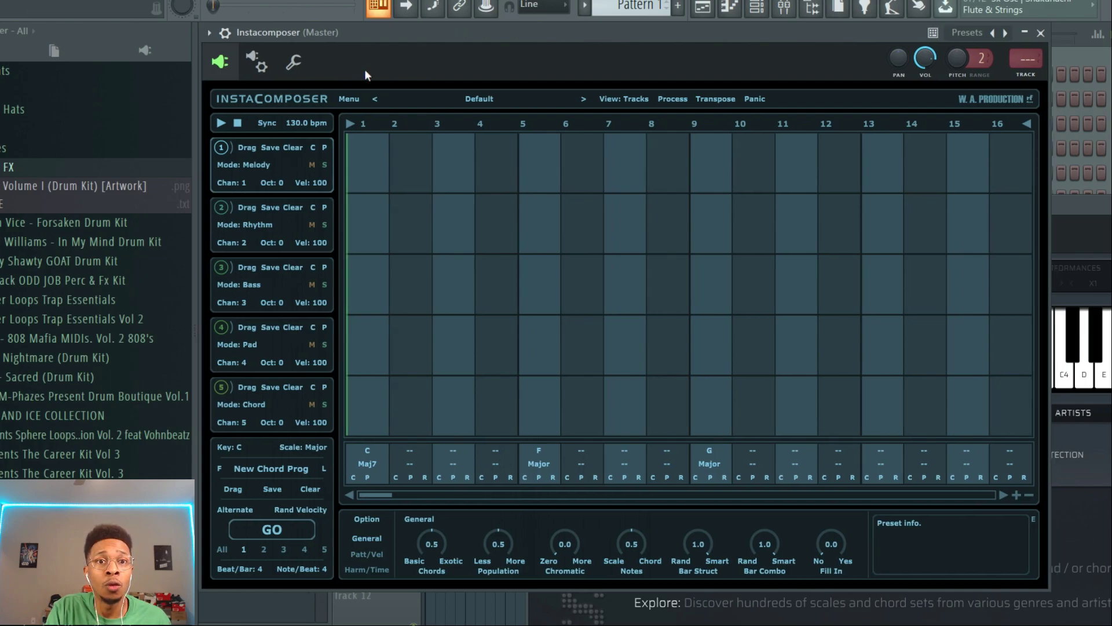
drag(484, 36, 208, 67)
drag(814, 201, 593, 12)
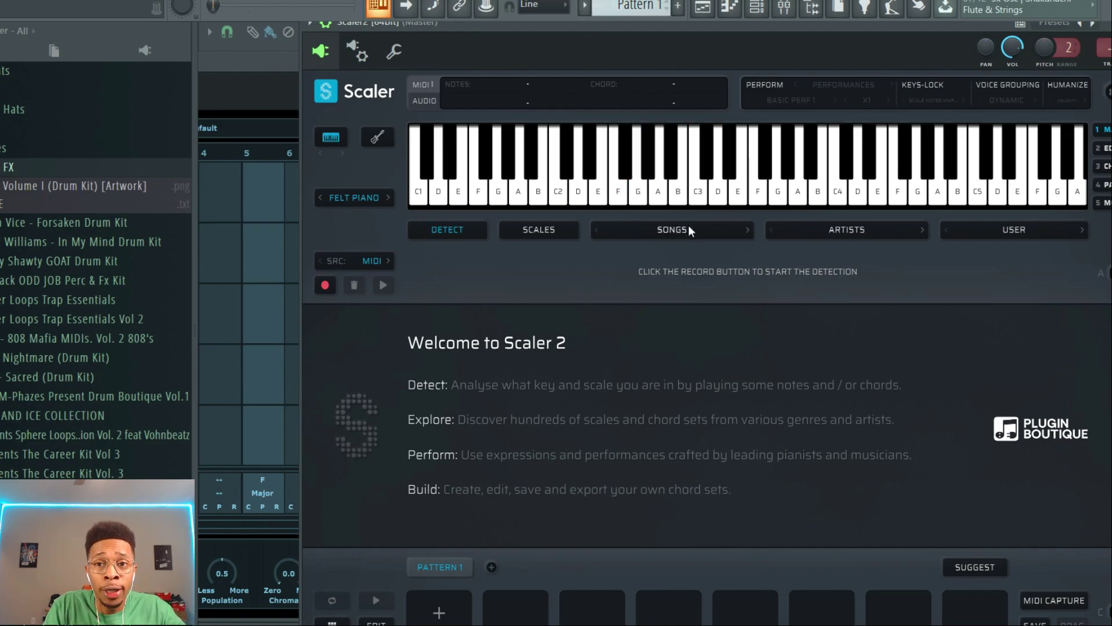
Load the Audio Czar 1 chord set from the AudioCzar artist collection and select the A Minor scale.
click(799, 225)
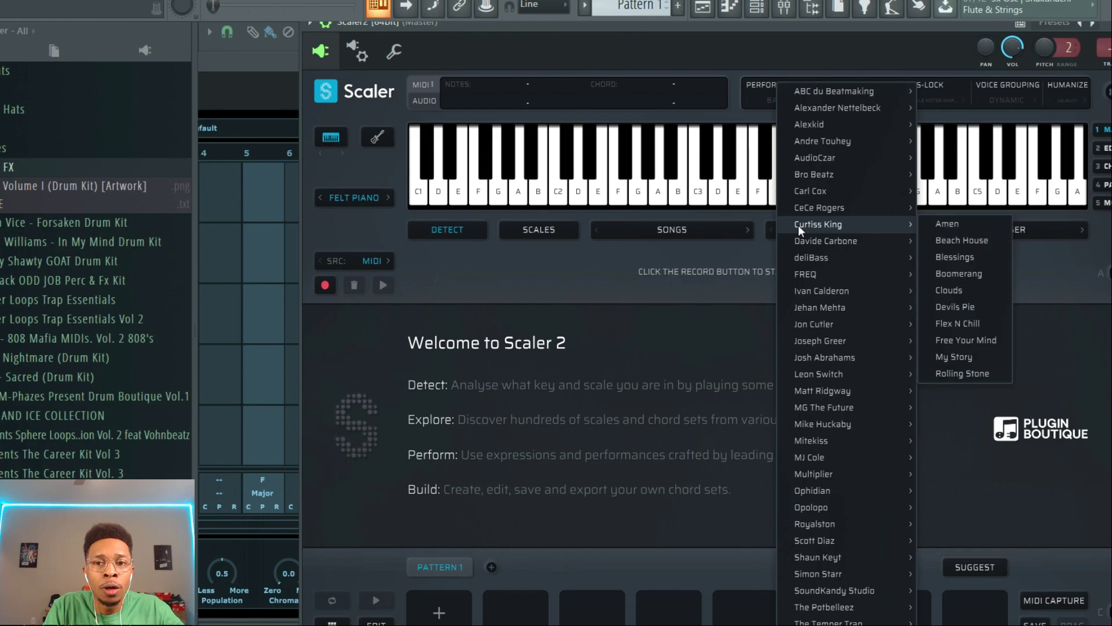
mouse_move(841, 396)
mouse_move(865, 302)
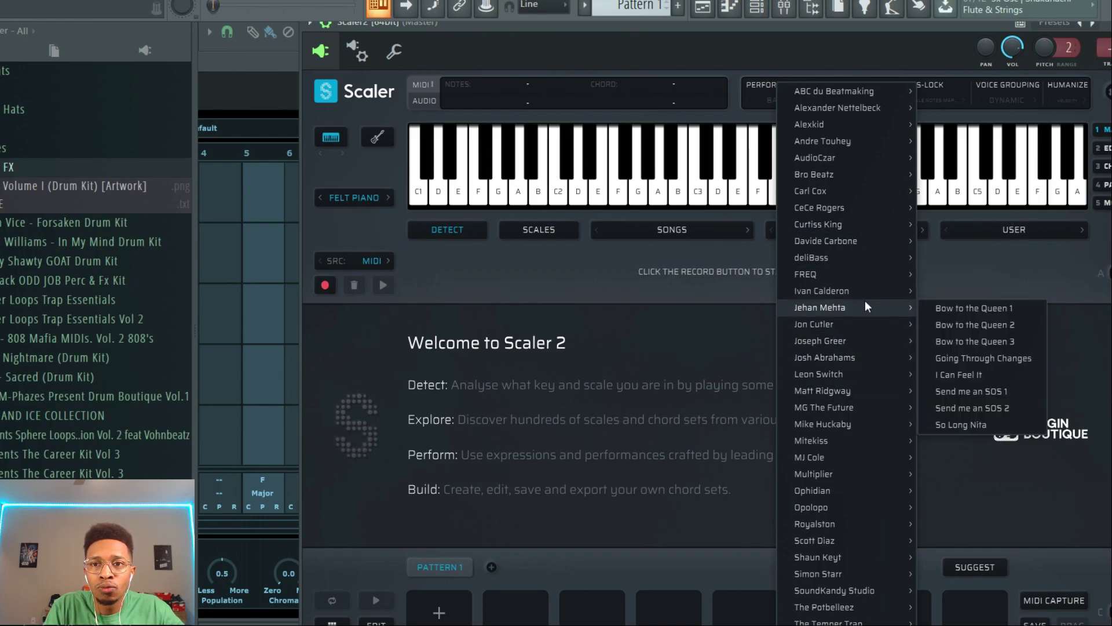
mouse_move(878, 181)
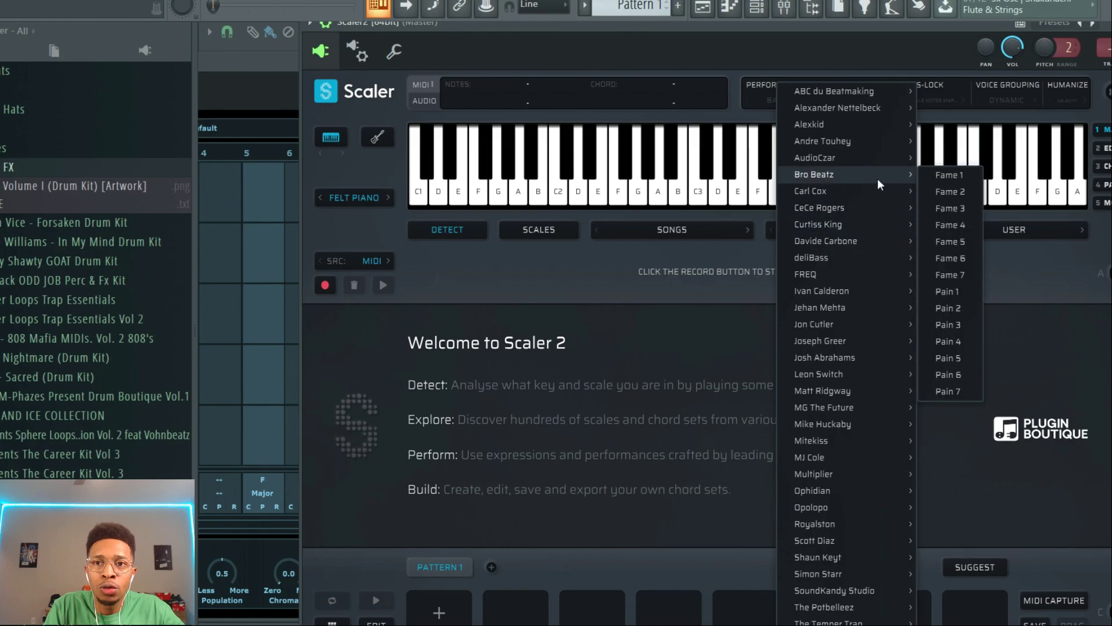
mouse_move(881, 161)
click(938, 158)
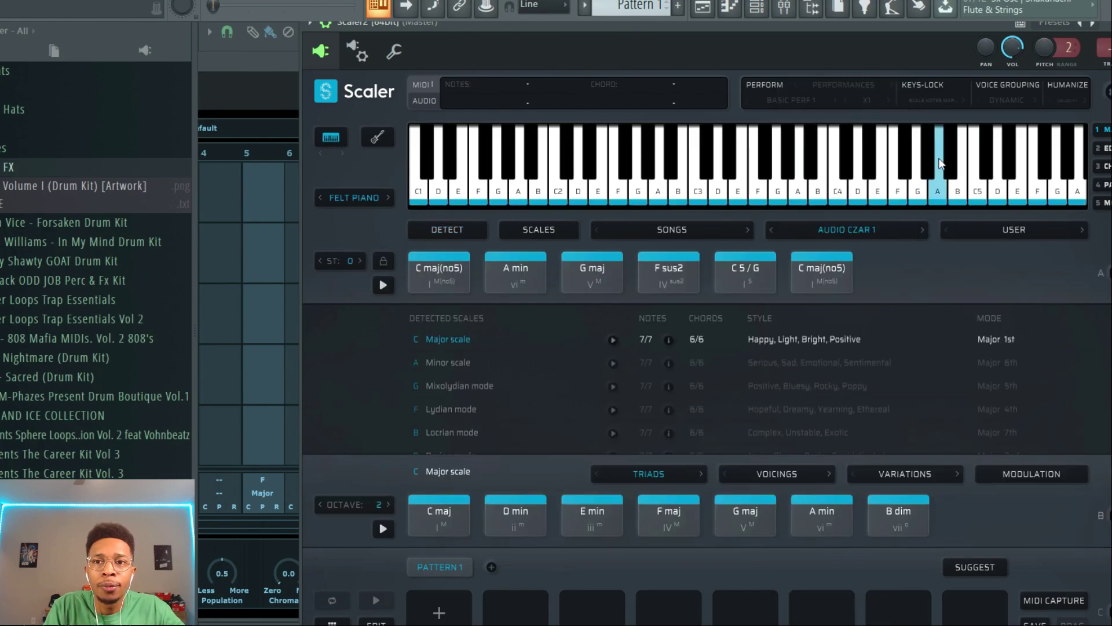
click(457, 363)
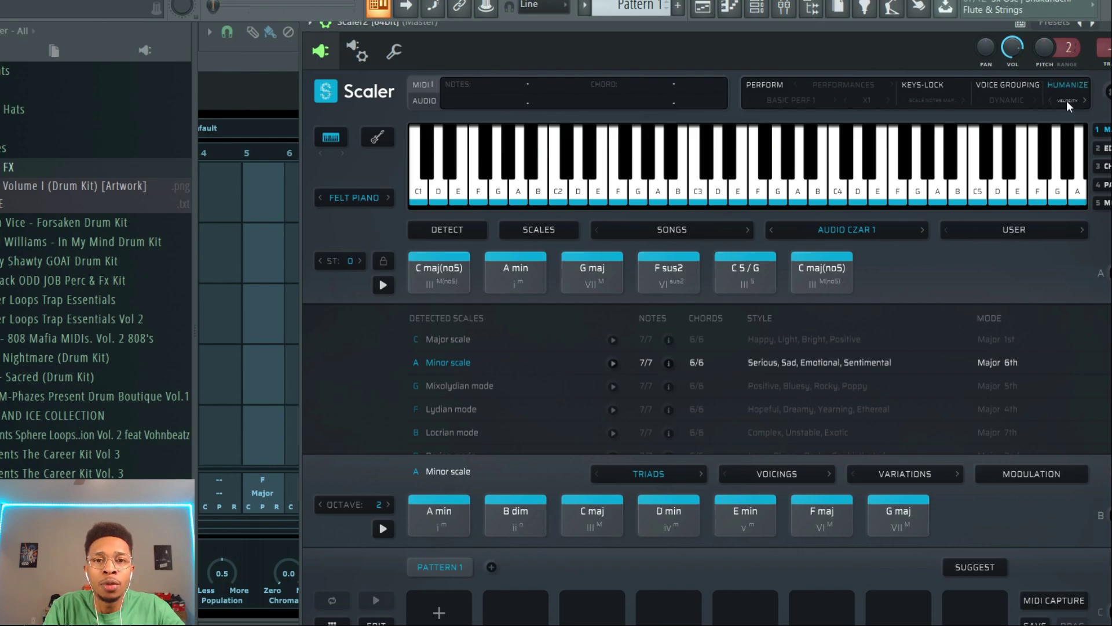
Turn on Perform with the Strumming articulation and set Humanize to Both.
click(843, 85)
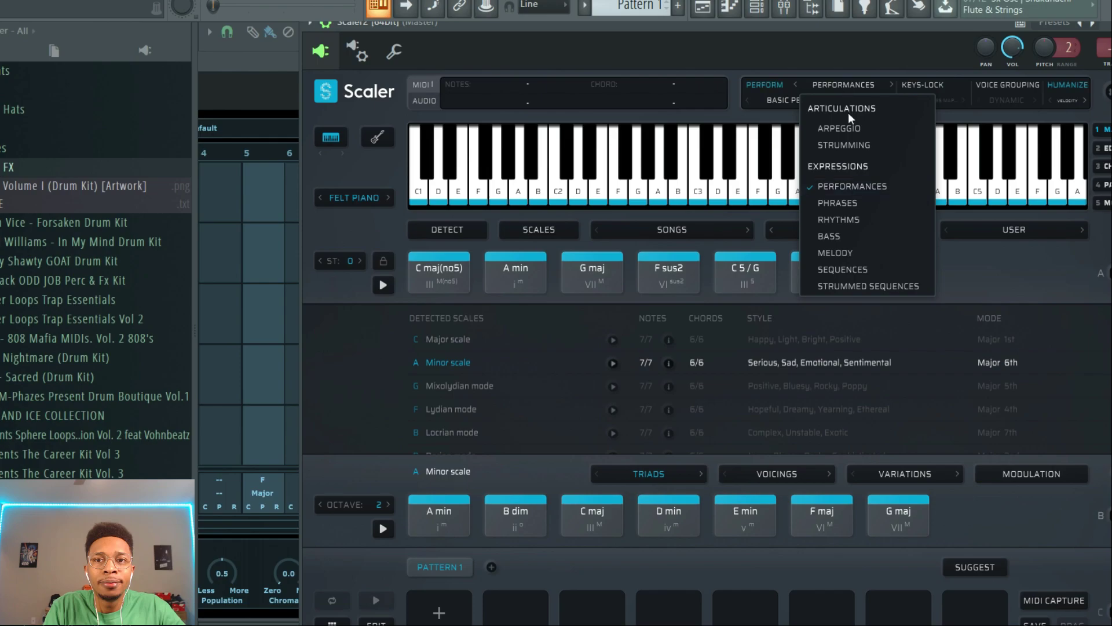
click(852, 147)
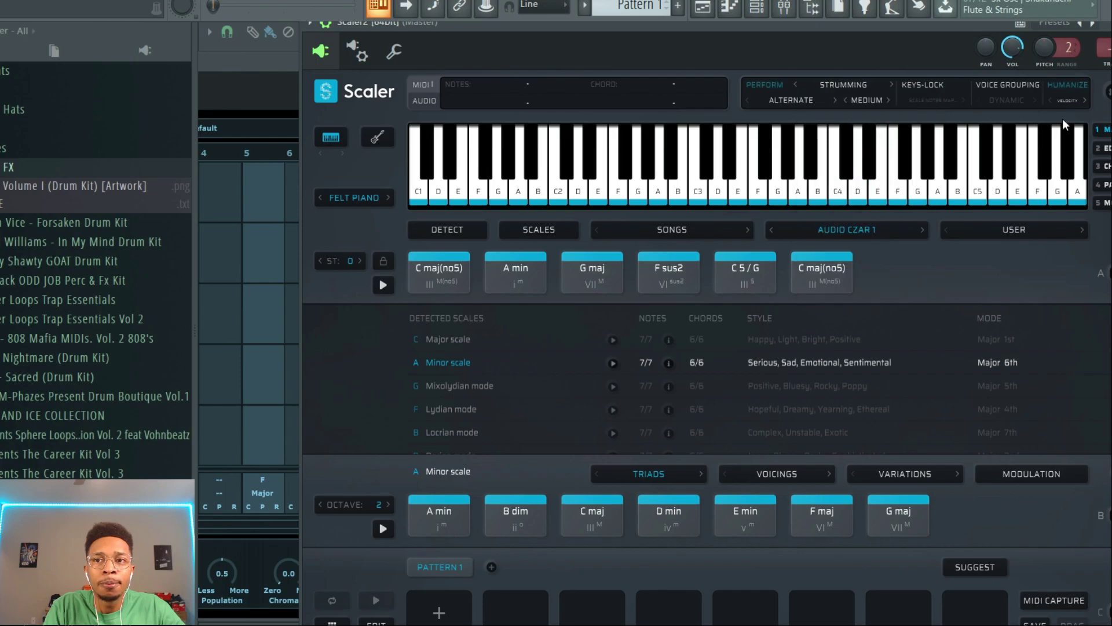
click(1073, 99)
click(1080, 152)
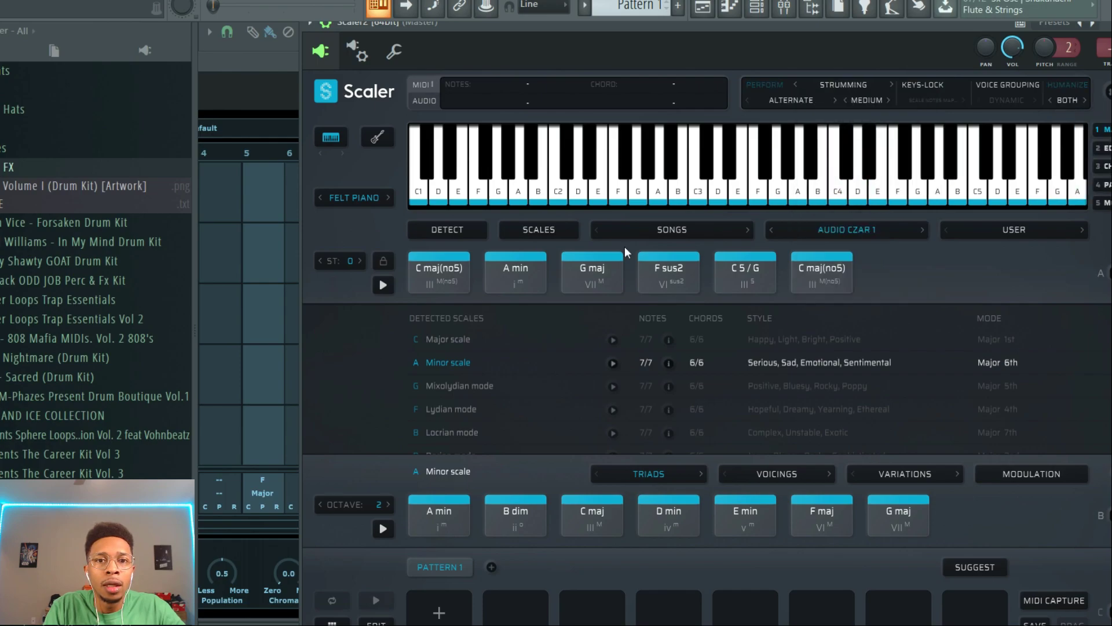
Build Pattern 1 from A min, G maj, F sus2 and C 5/G with a rest between chords, and transfer its MIDI to the Scaler2 channel.
click(517, 271)
click(519, 271)
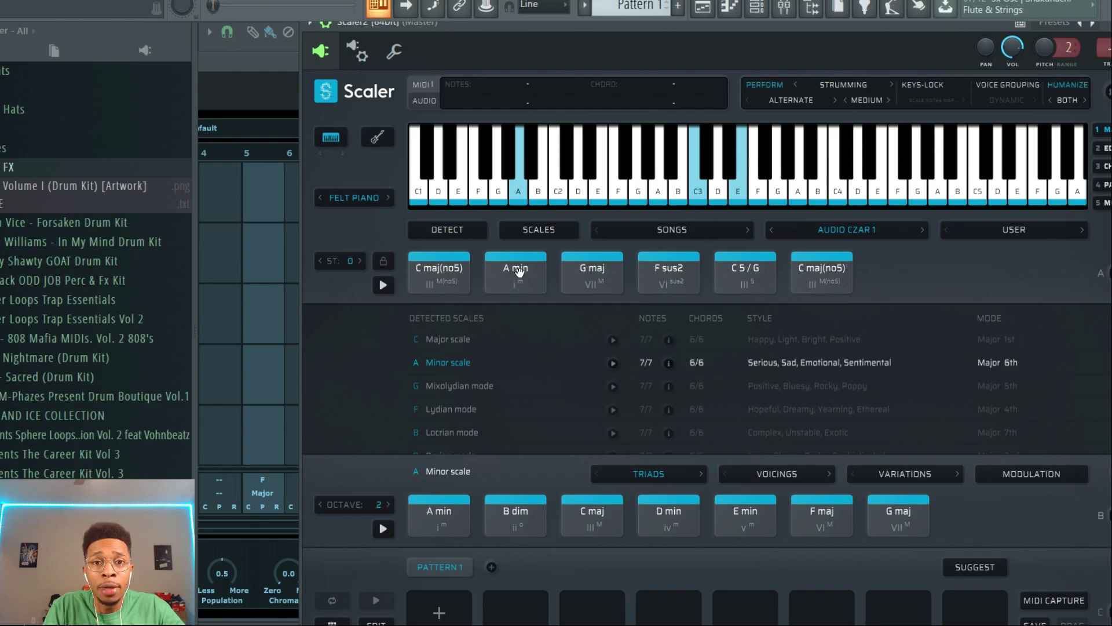
drag(519, 271, 439, 605)
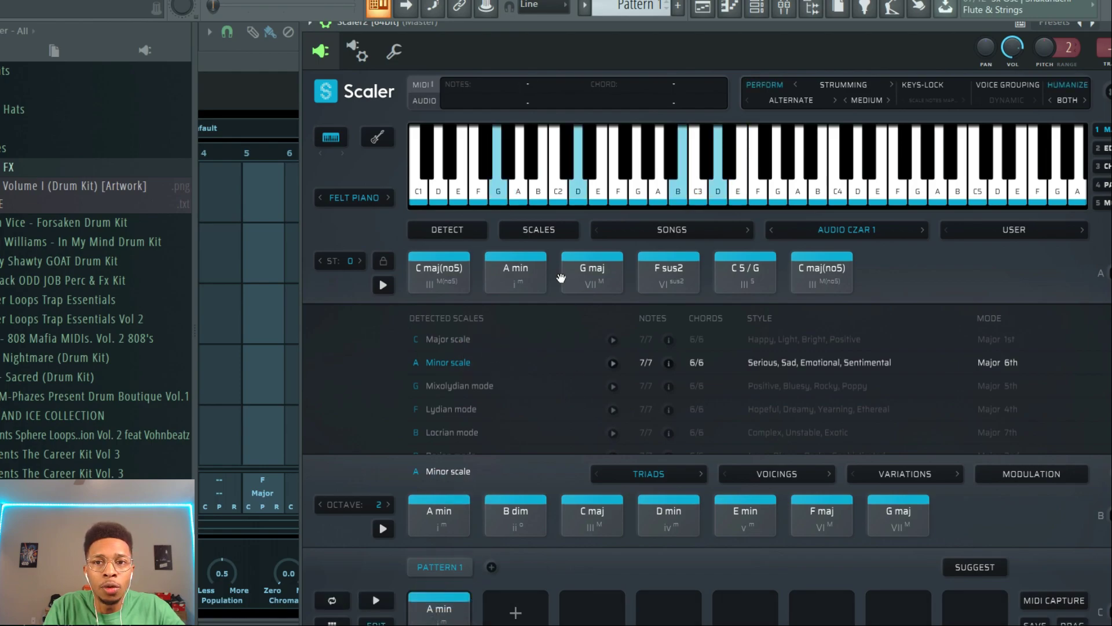
drag(591, 271, 591, 612)
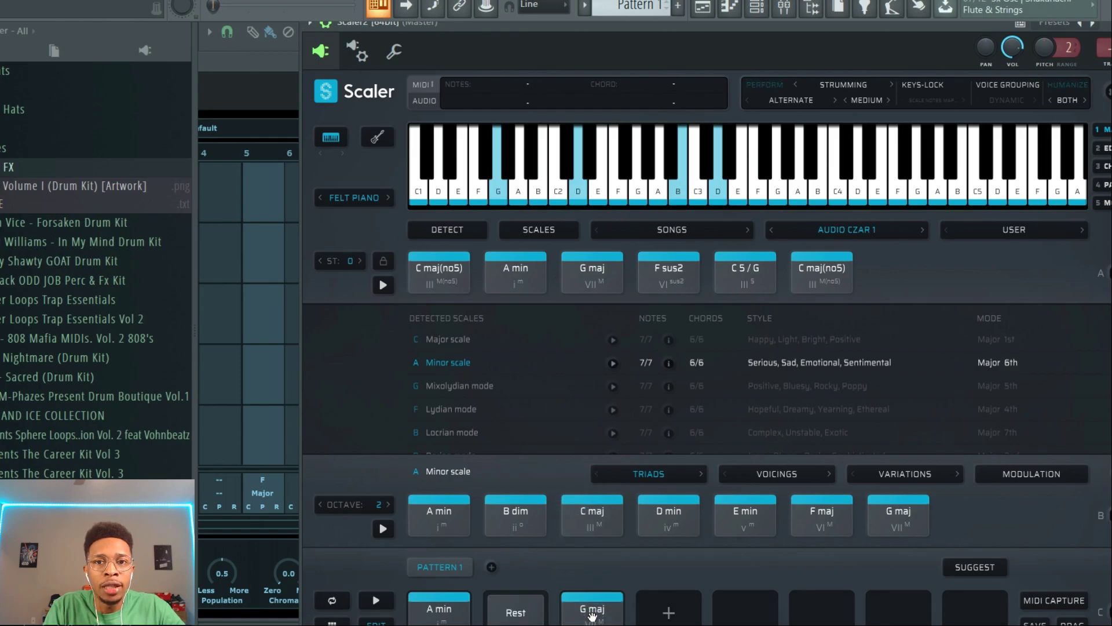
drag(688, 291, 742, 611)
drag(745, 272, 898, 606)
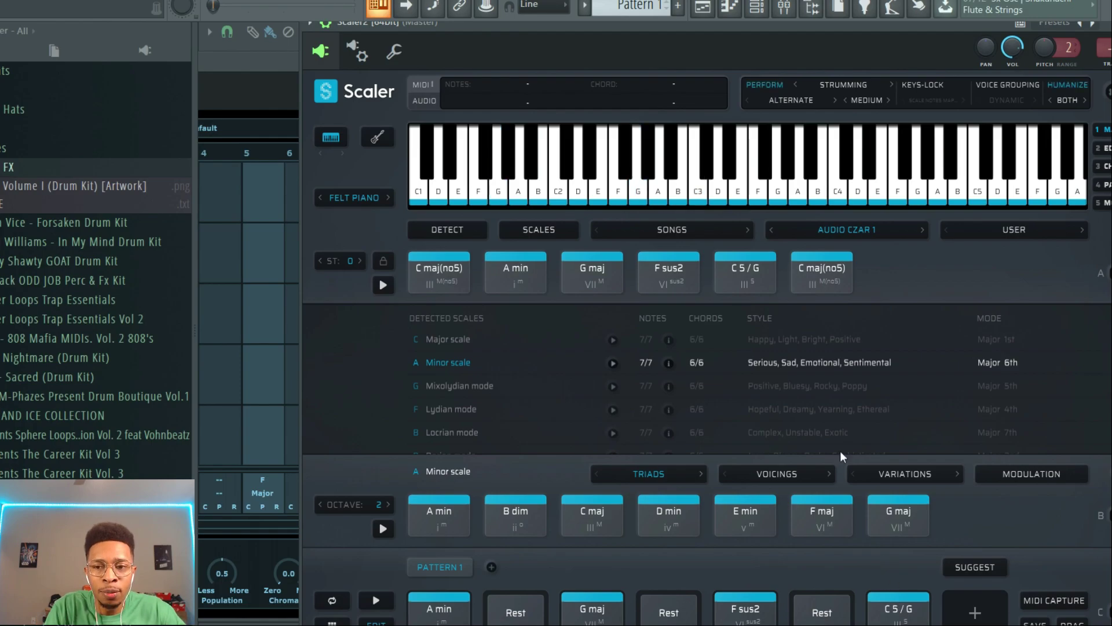
drag(816, 27, 335, 1)
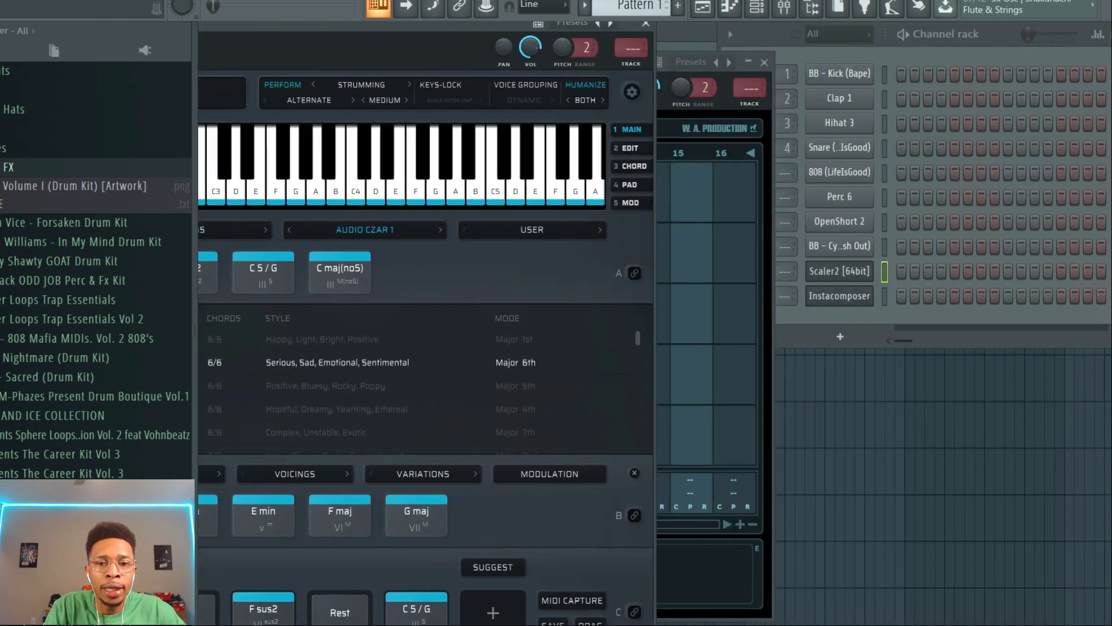
drag(594, 623, 835, 268)
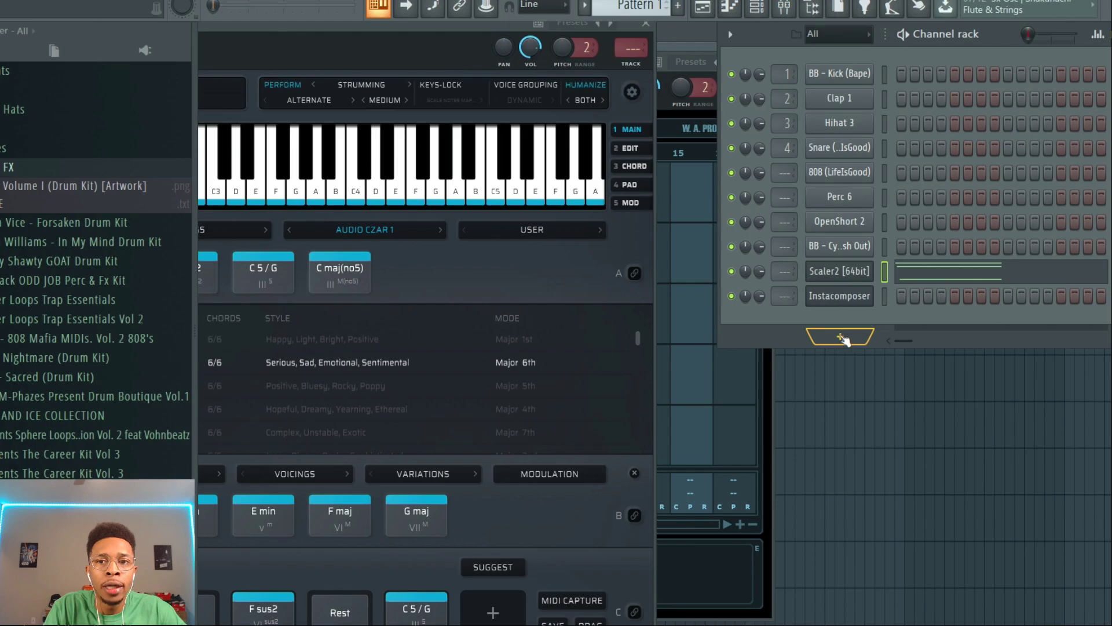
Add an ElectraX instrument channel and load the Bell - Bankroll patch from the StudioPlug - Cerulian bank.
click(845, 336)
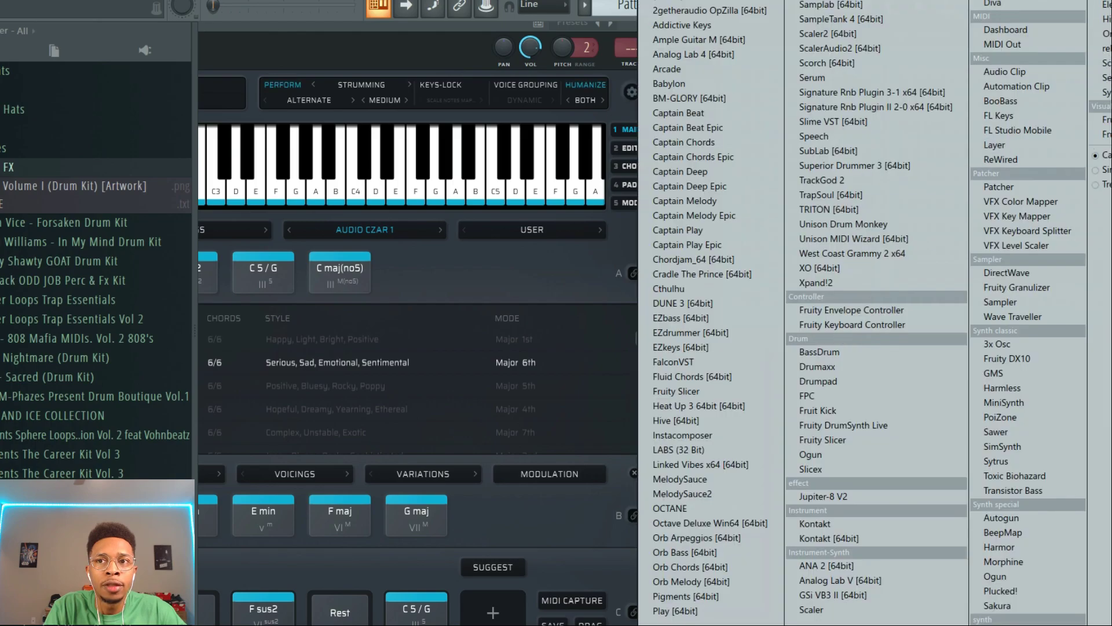
click(1103, 4)
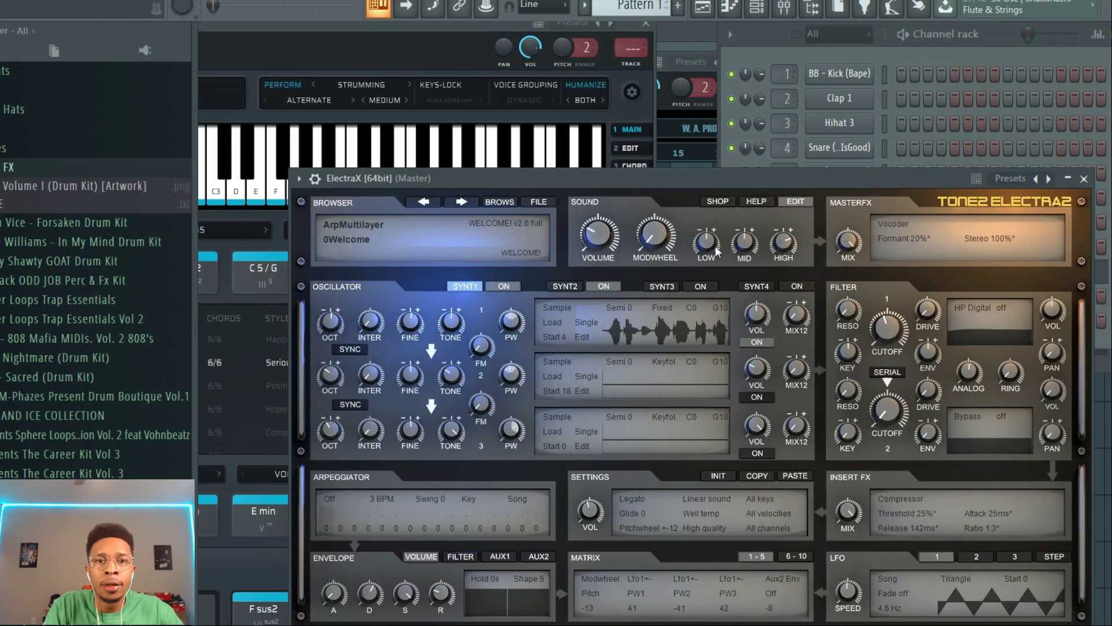
click(505, 200)
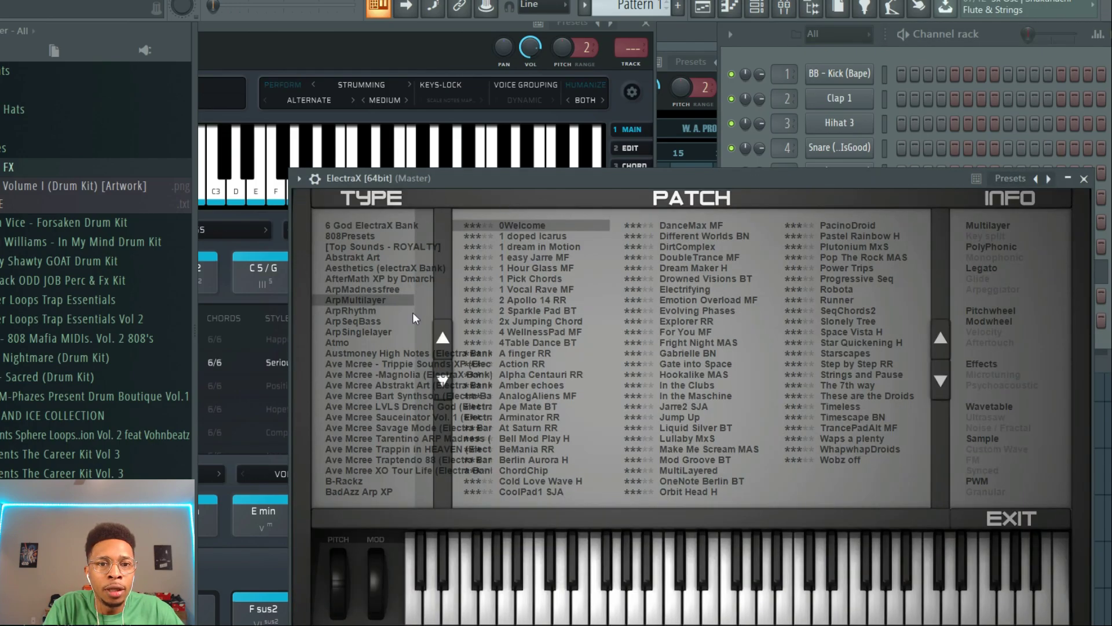
scroll(420, 391, down, 10)
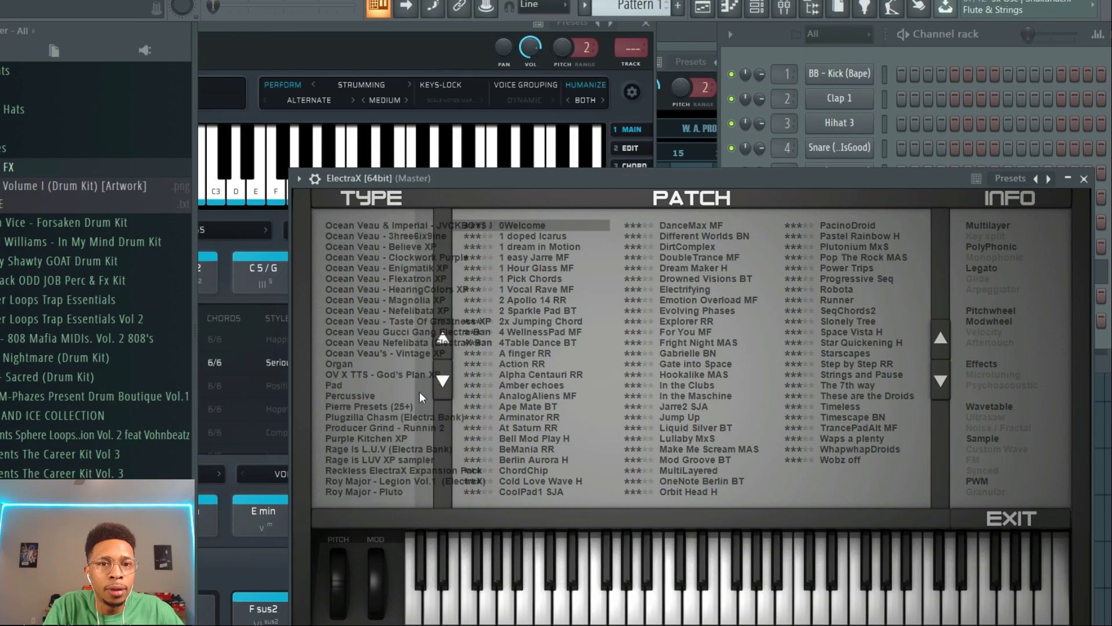
click(391, 319)
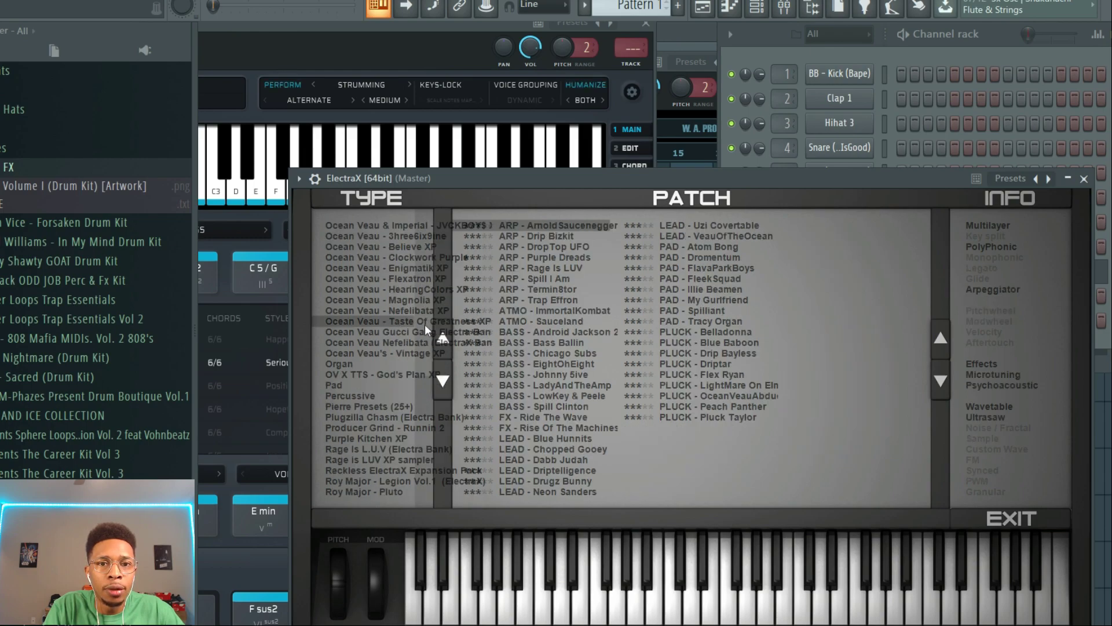
scroll(425, 388, down, 9)
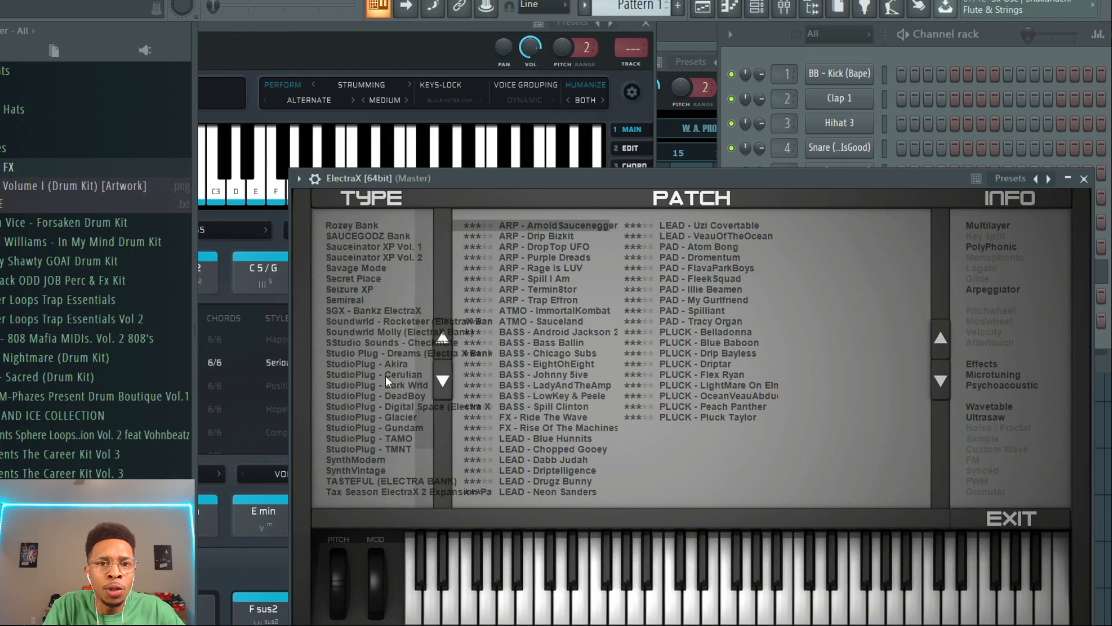
click(385, 375)
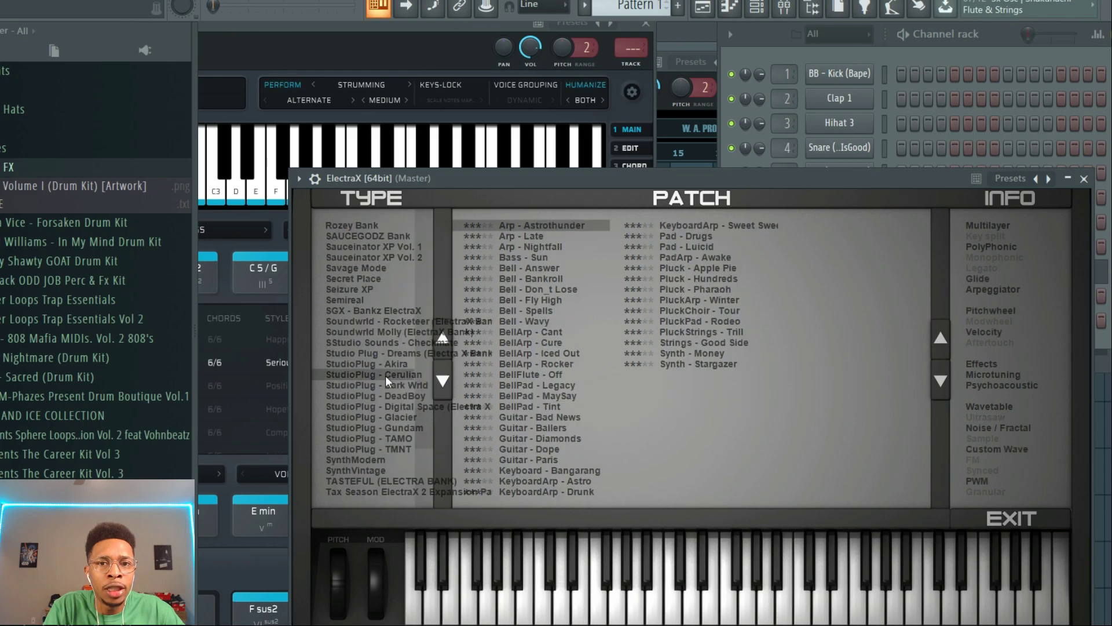
click(541, 278)
drag(654, 176, 1108, 407)
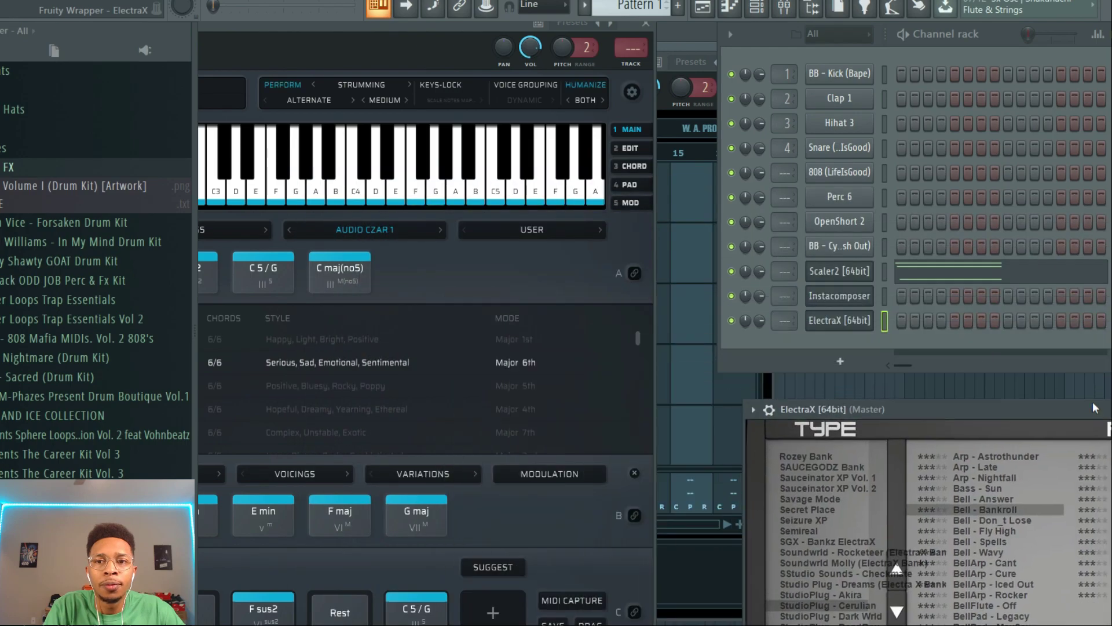
Copy the chord notes from the Scaler2 channel and paste them into the ElectraX channel.
right_click(847, 270)
click(1028, 284)
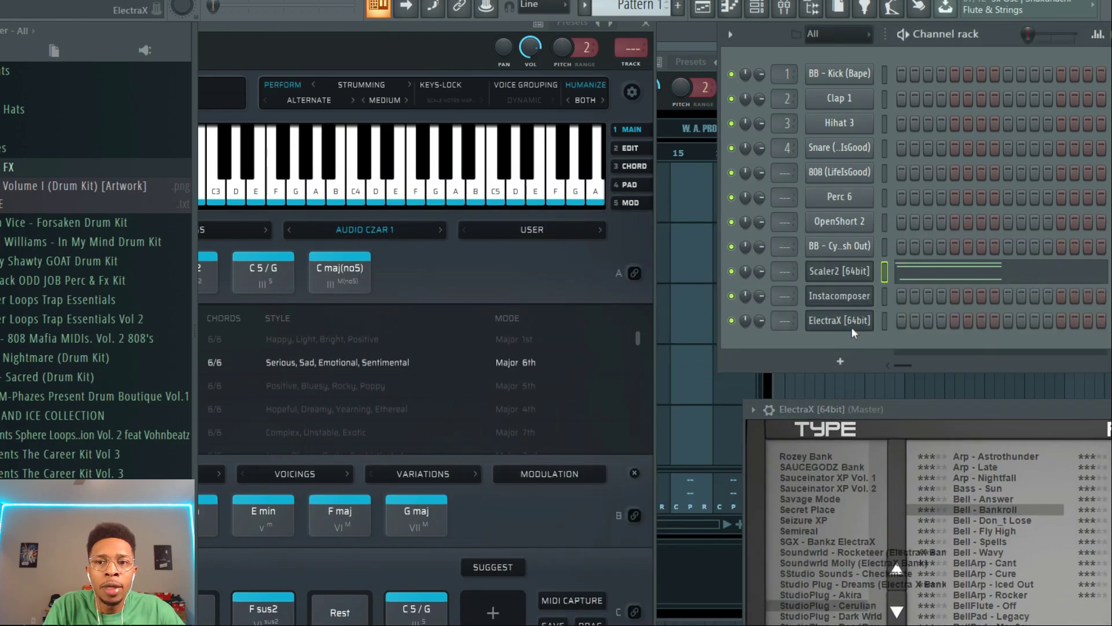
right_click(850, 322)
click(1025, 349)
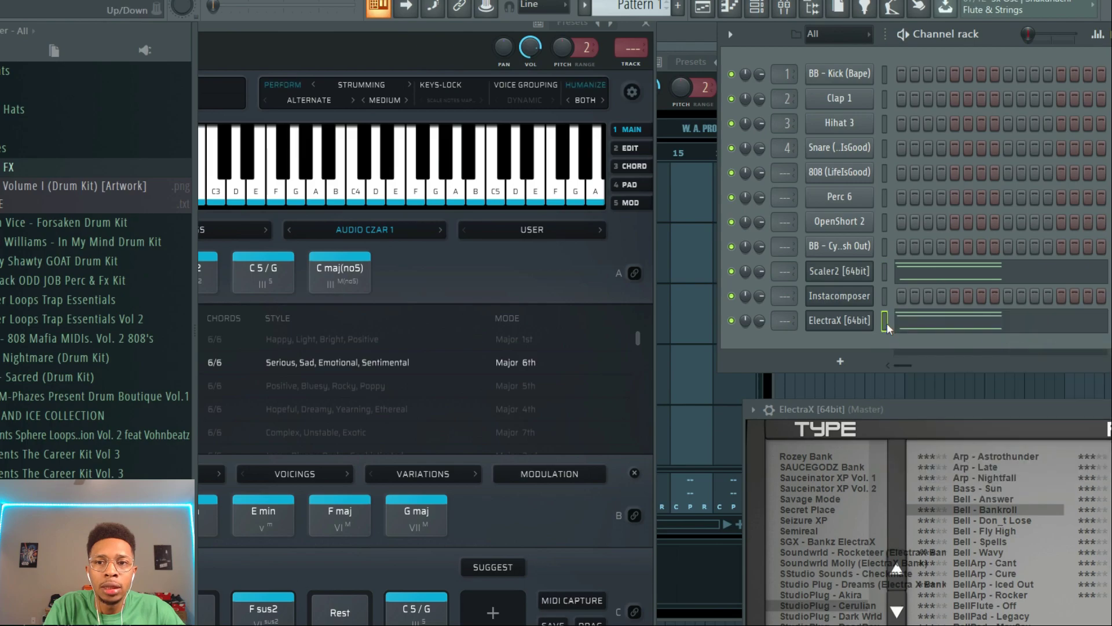
Move the ElectraX channel up to the first position in the channel rack.
key(alt+Up)
key(alt+Up)
key(alt+Up)
key(alt+Up)
key(alt+Up)
key(alt+Up)
key(alt+Up)
key(alt+Up)
key(alt+Up)
key(alt+Up)
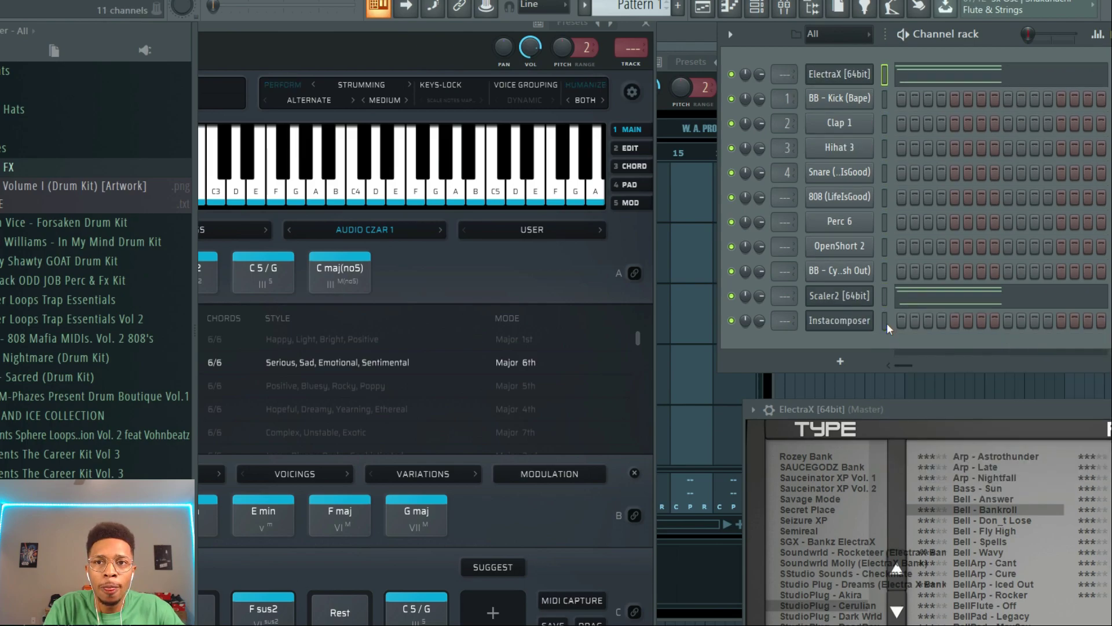
Cut the chord notes out of the Scaler2 channel.
right_click(869, 296)
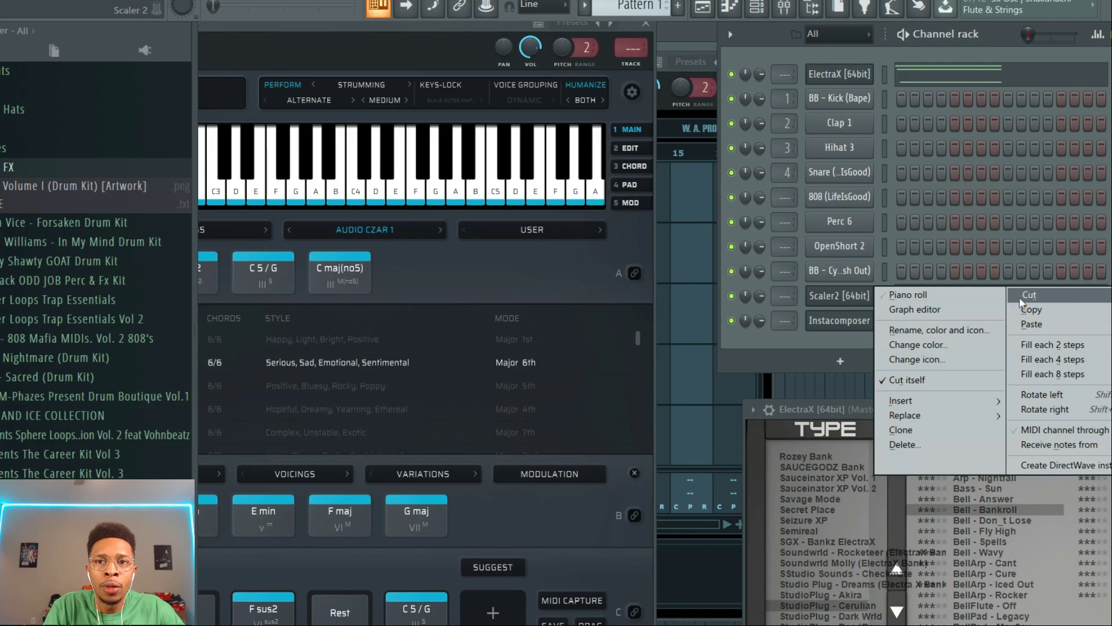
click(1024, 296)
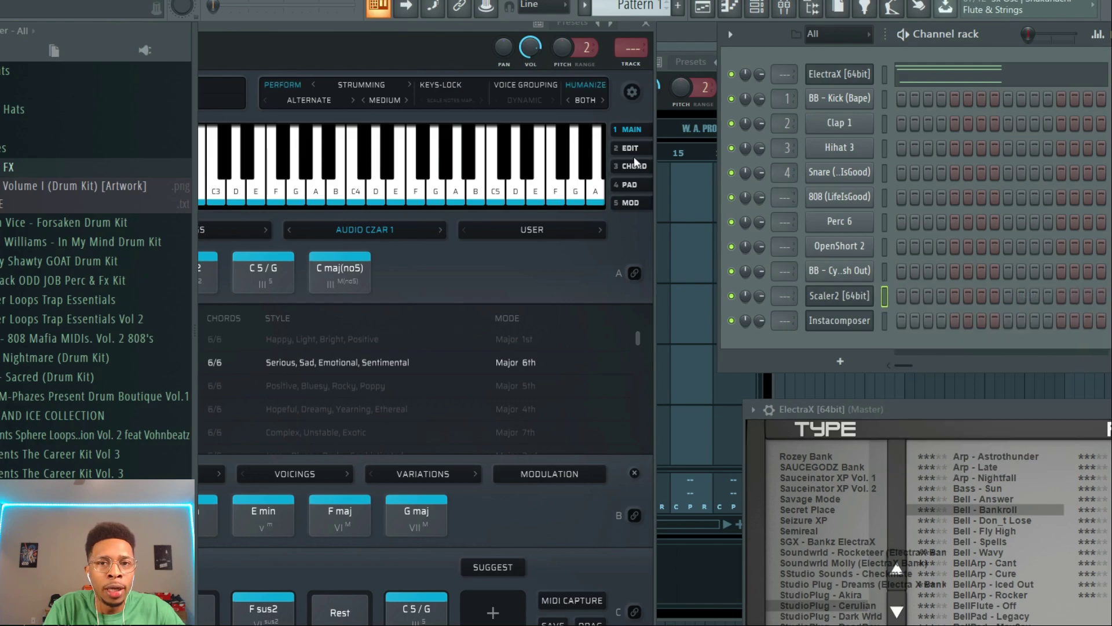
Move Scaler 2 out of the way, bring Instacomposer into full view, and set its key to A and scale to Minor.
drag(476, 26, 478, 538)
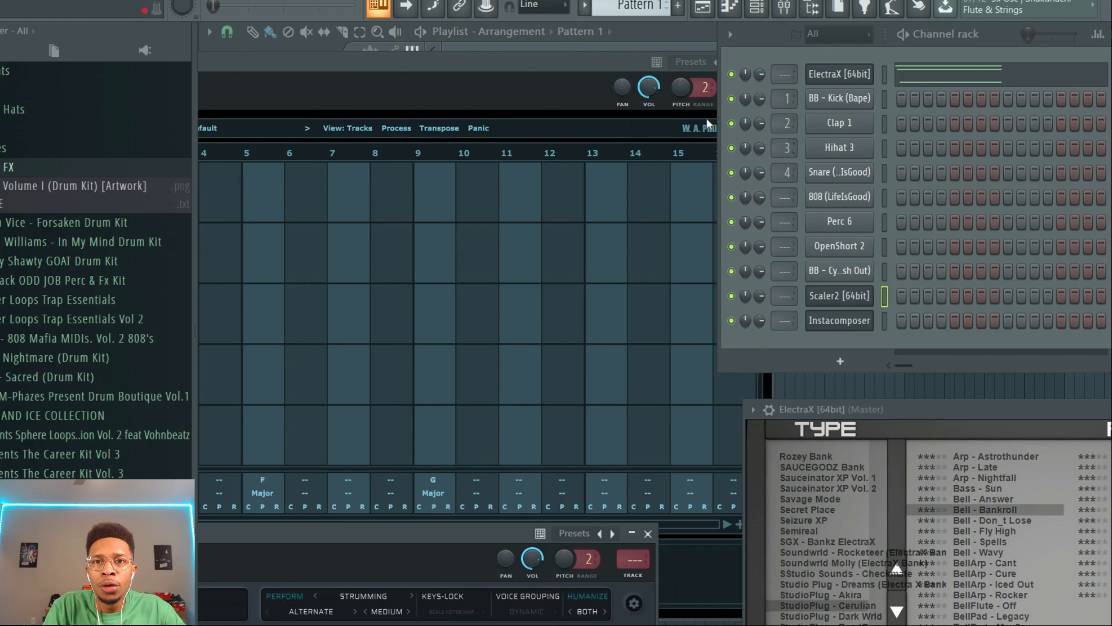
drag(560, 61, 844, 31)
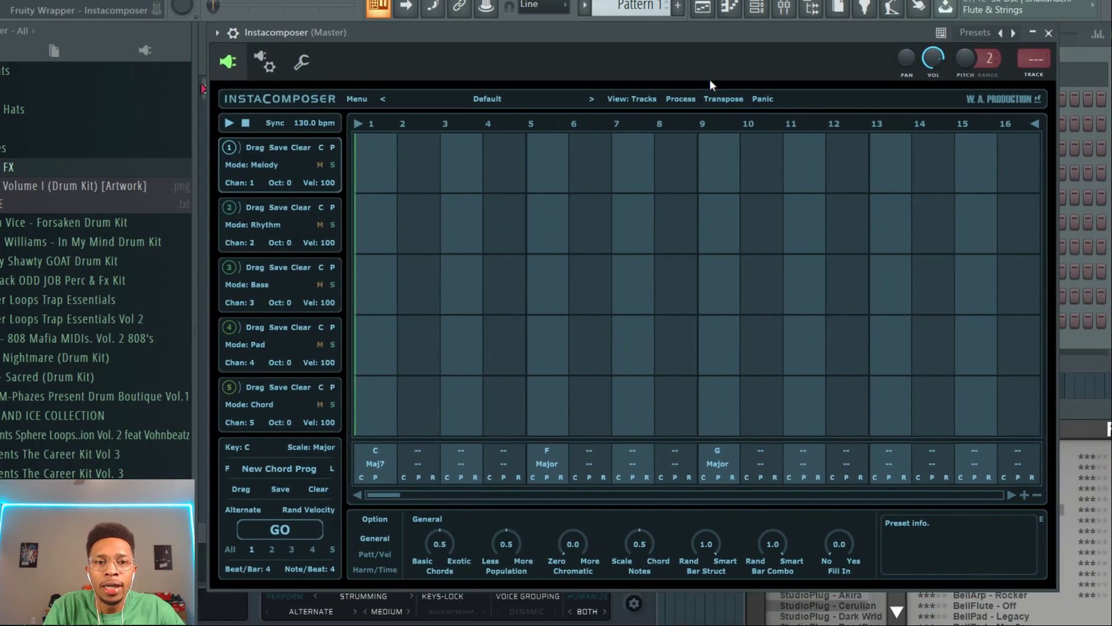
click(247, 447)
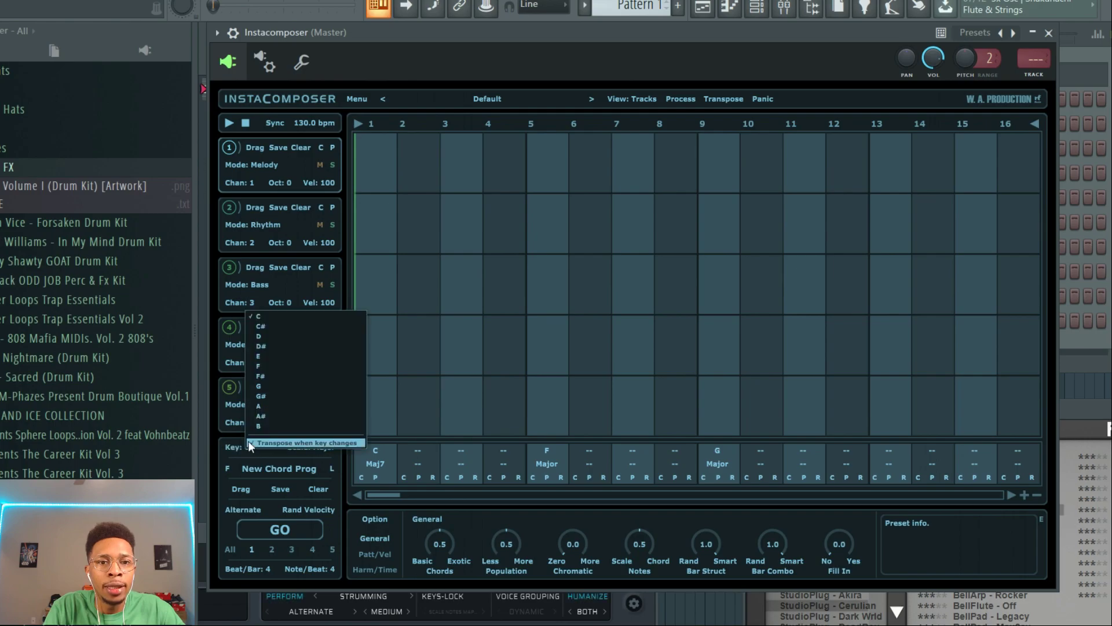
click(260, 406)
click(321, 447)
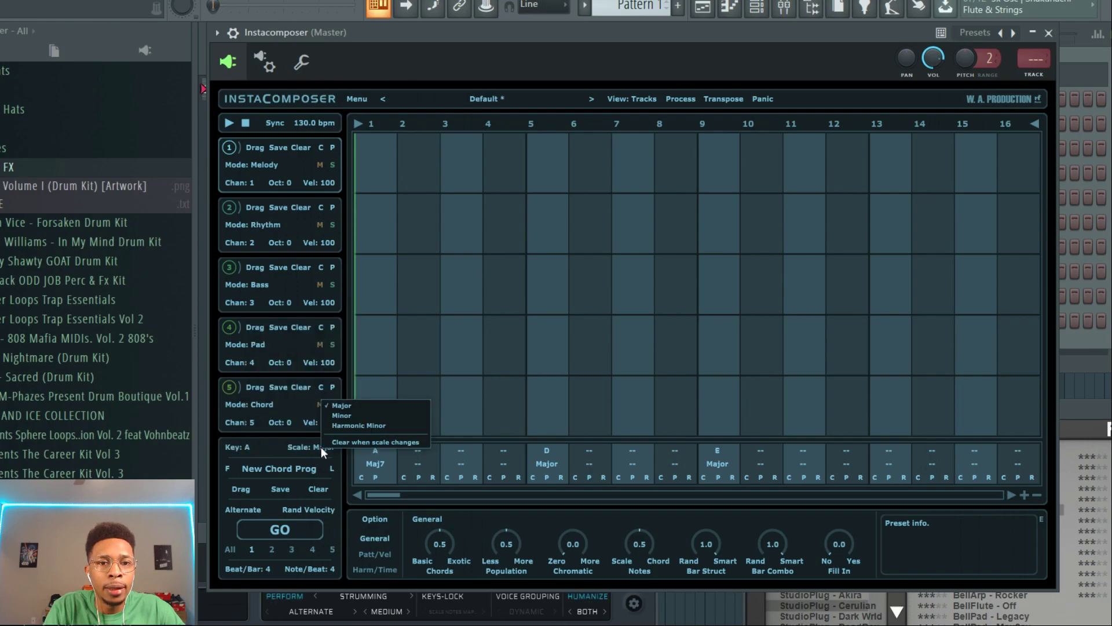
click(353, 413)
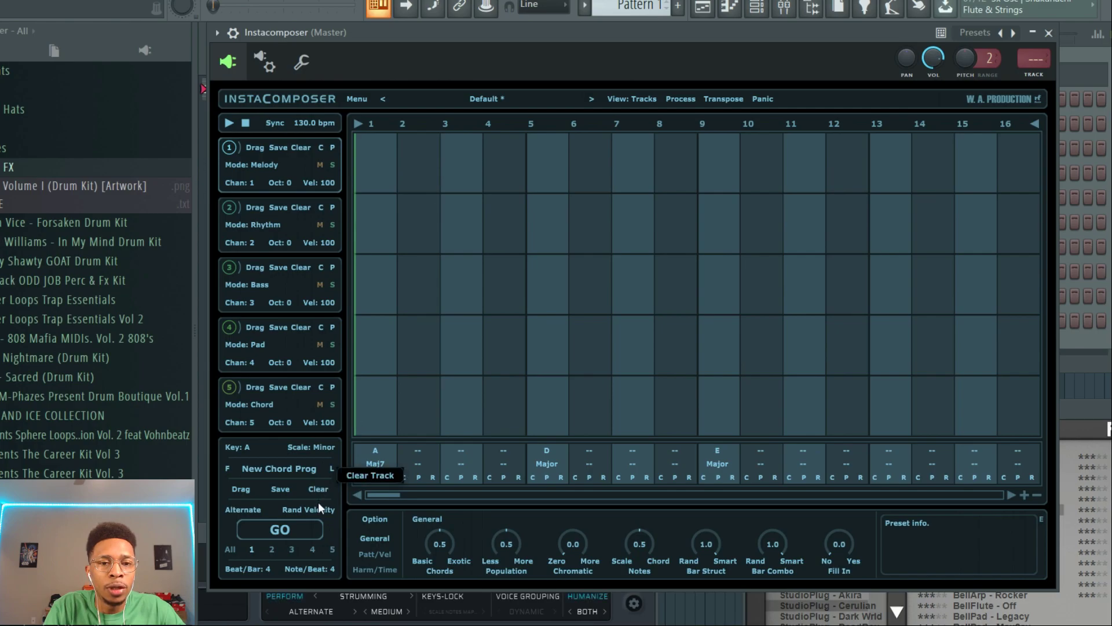
click(231, 387)
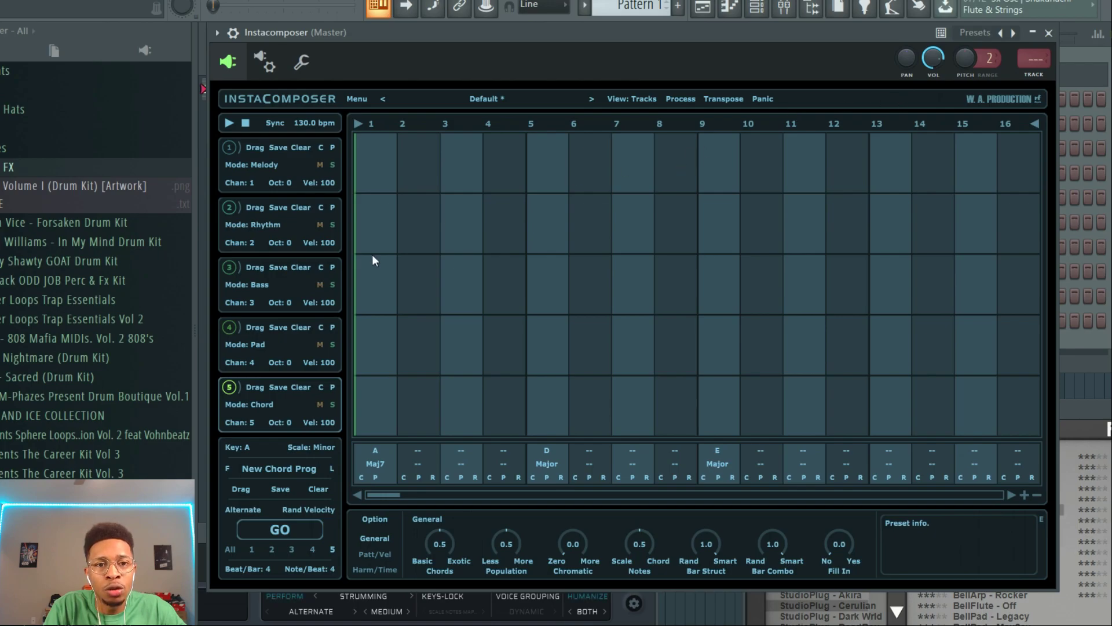
click(230, 327)
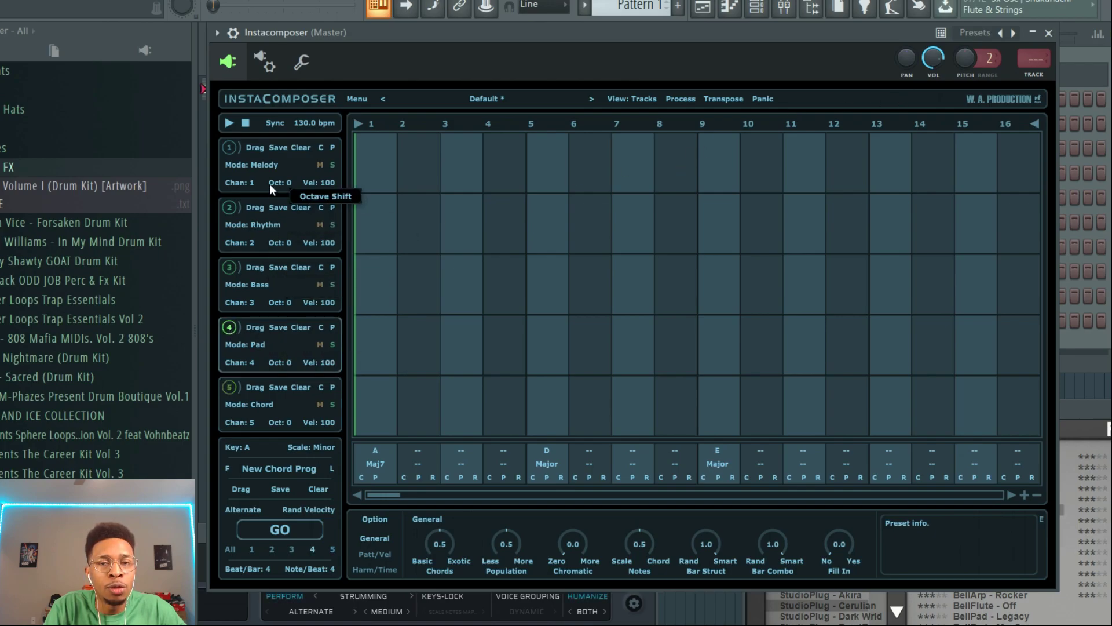
Move the Instacomposer window aside to uncover the channel rack and play back the chord pattern.
drag(651, 36, 245, 83)
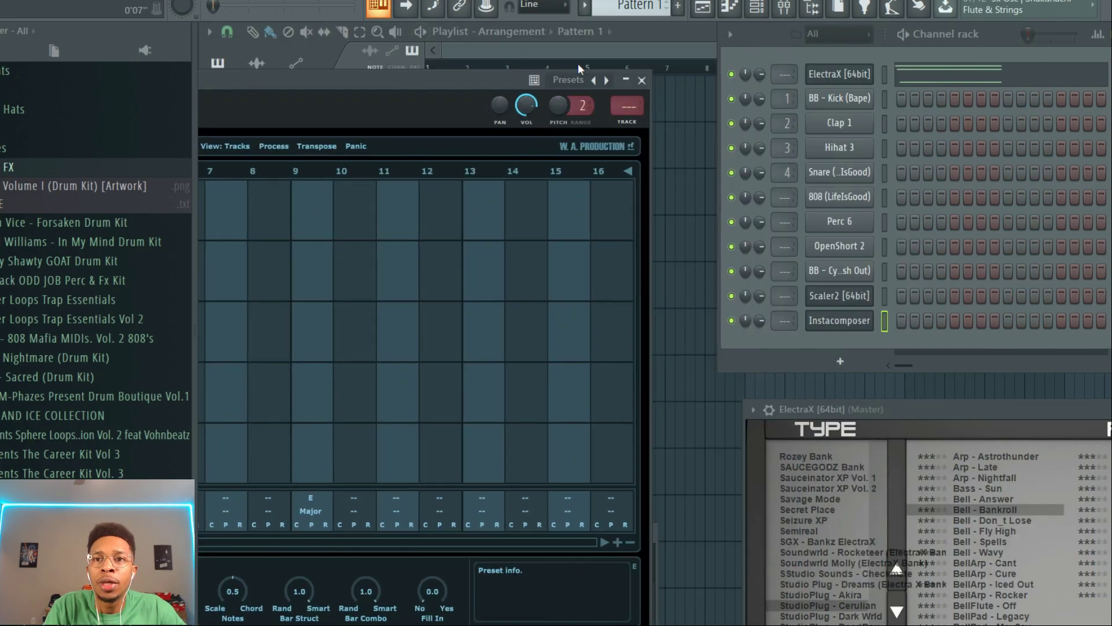
click(784, 55)
key(space)
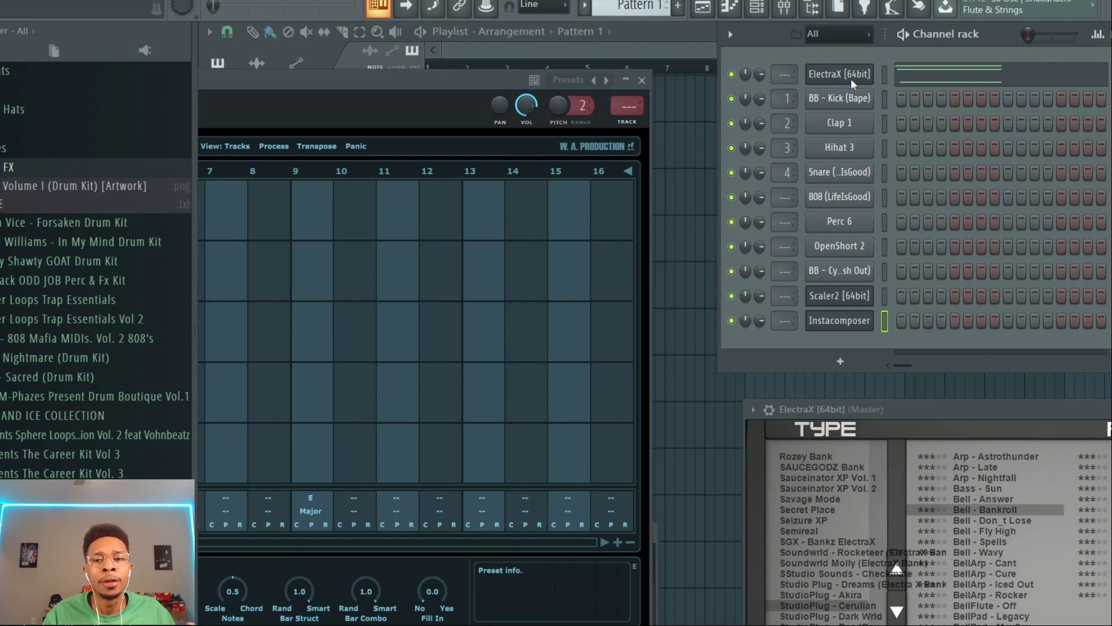
Bring Instacomposer back into full view and generate a melody on track 1.
drag(415, 91, 809, 54)
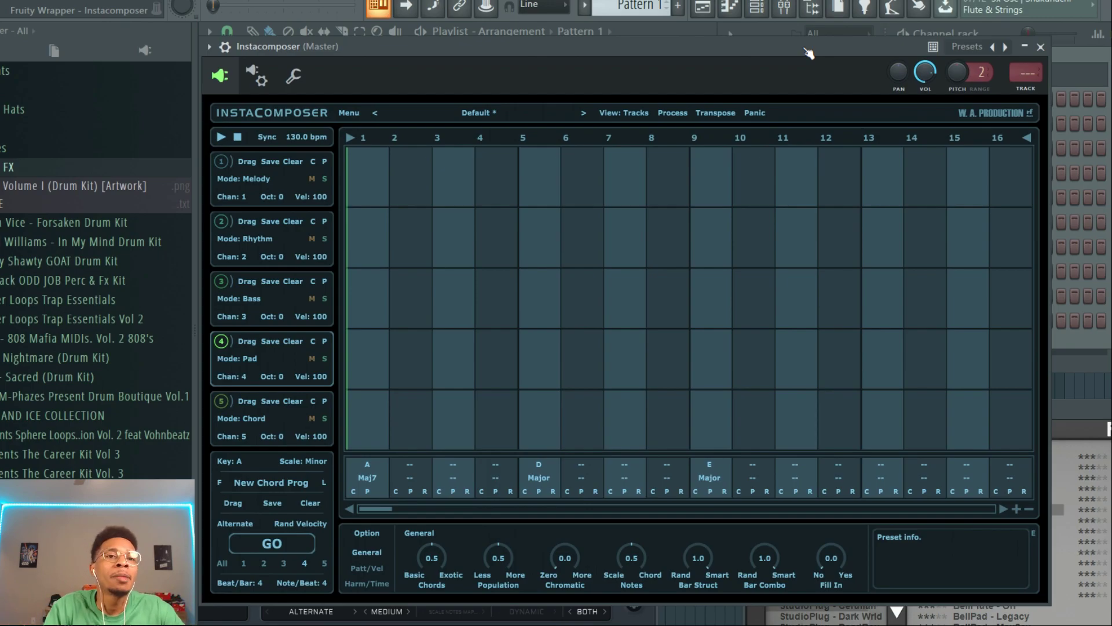
click(221, 162)
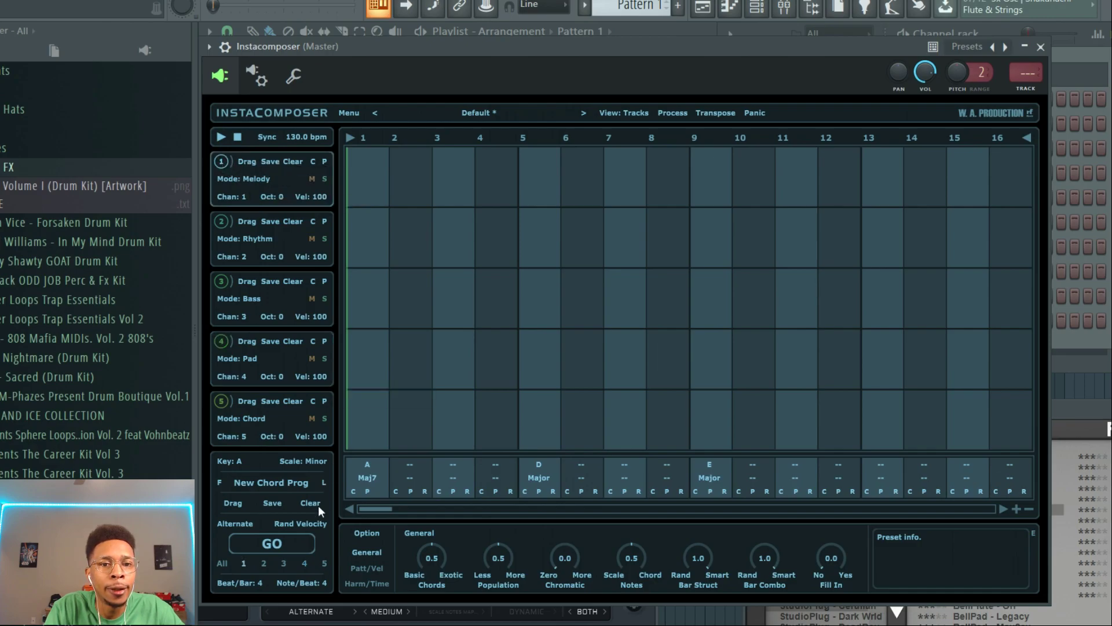
click(292, 545)
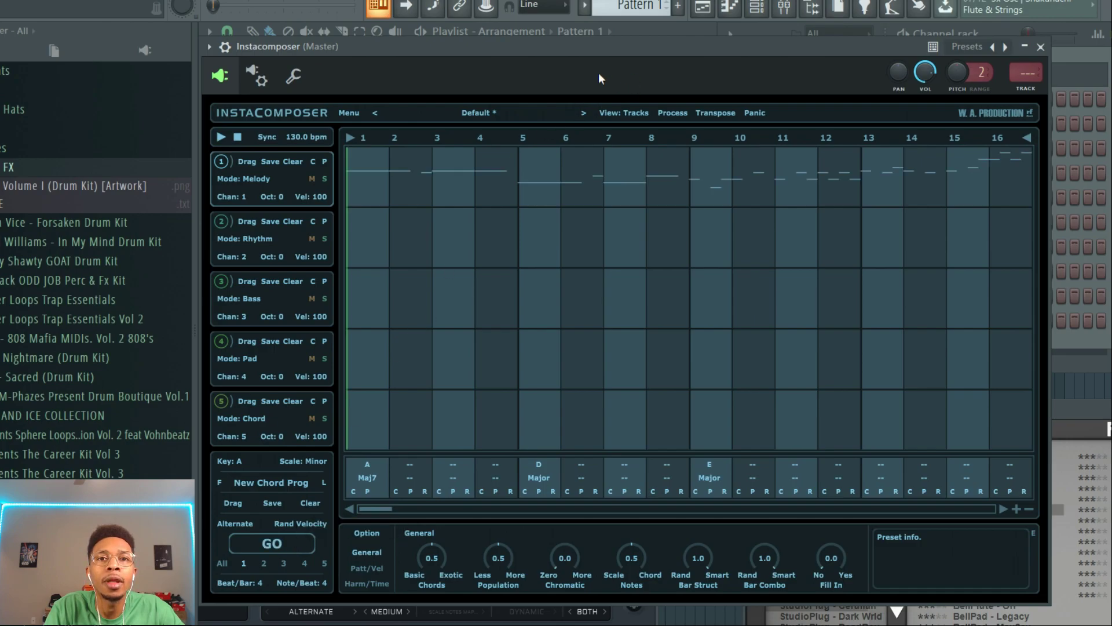
Move Instacomposer aside and clone the ElectraX channel in the channel rack.
drag(636, 62, 334, 158)
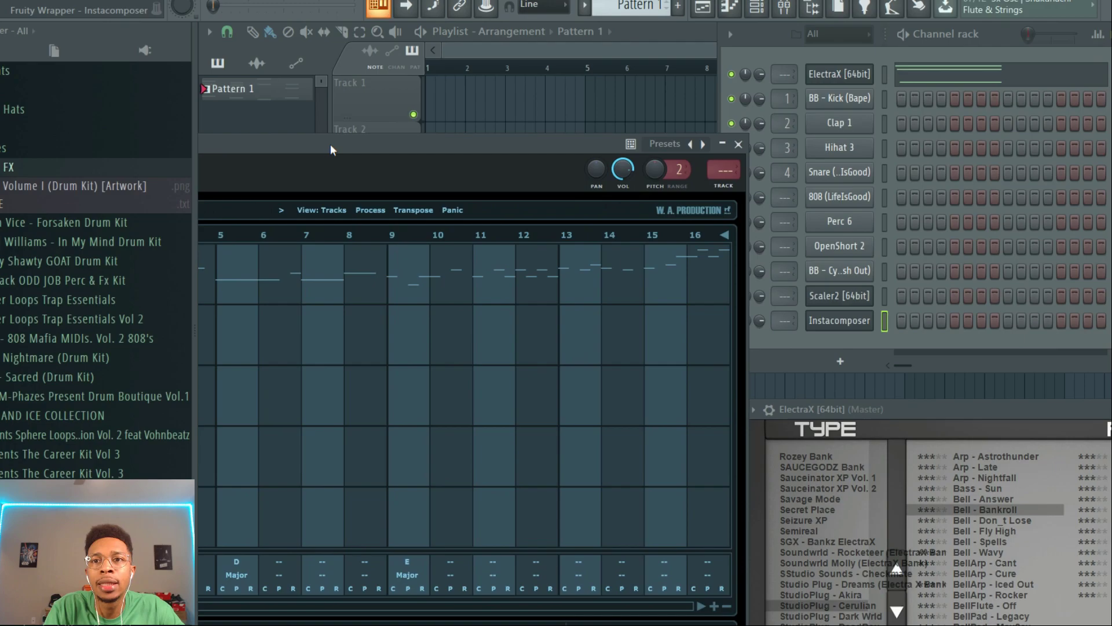
right_click(821, 75)
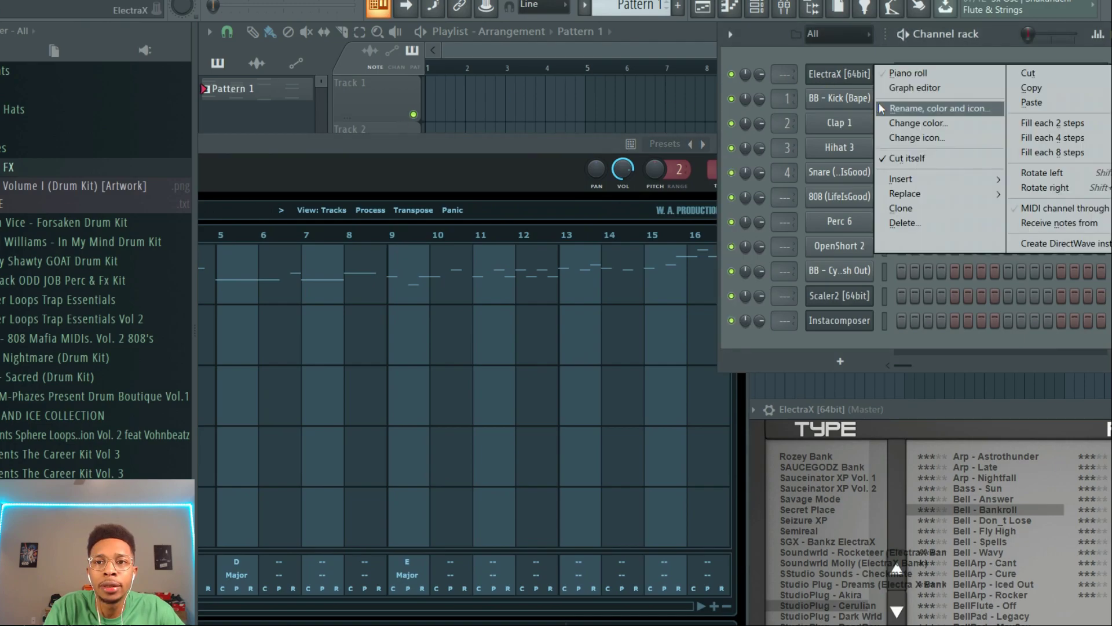
click(901, 209)
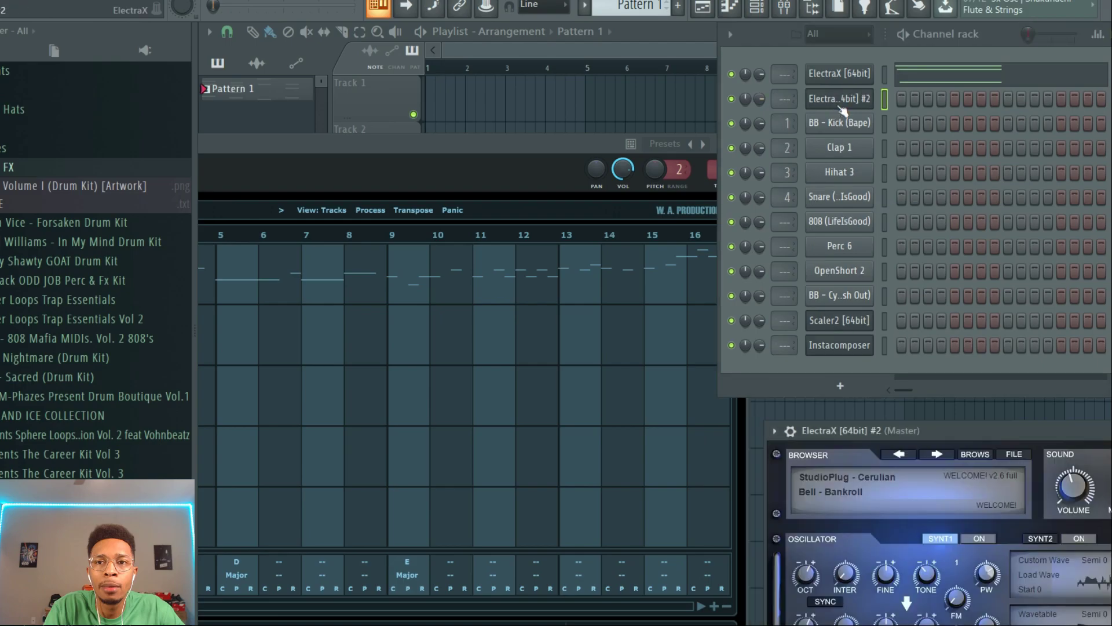
Transfer the generated melody from Instacomposer's track 1 onto the cloned ElectraX channel.
drag(582, 143, 878, 252)
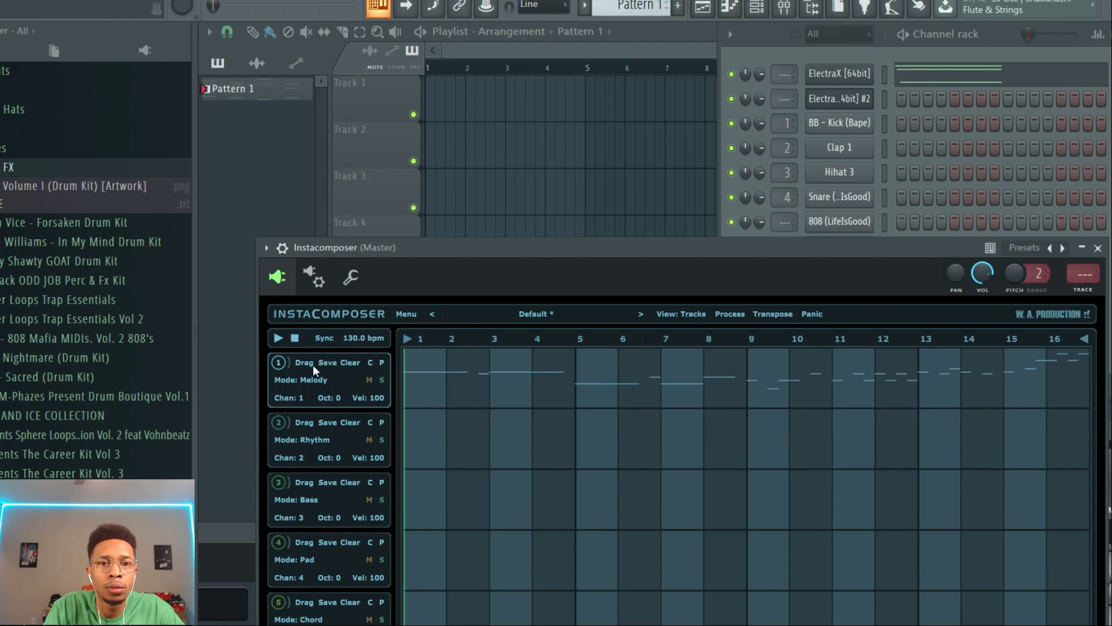
drag(336, 346, 856, 100)
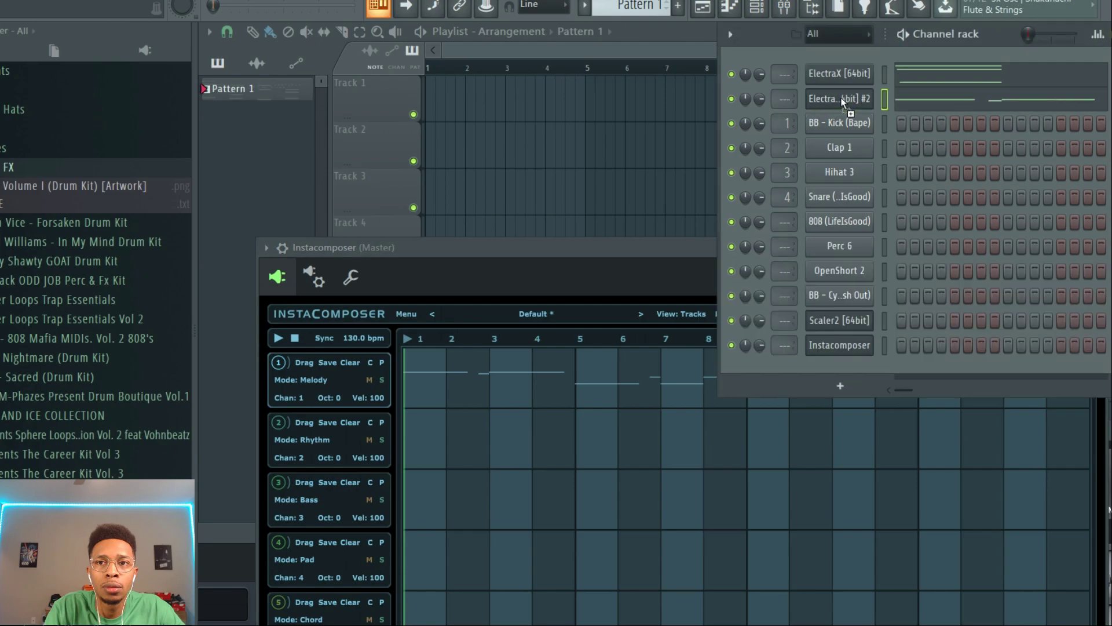
Open the cloned ElectraX channel's notes in the piano roll and set the scale highlighting root note to A.
click(908, 102)
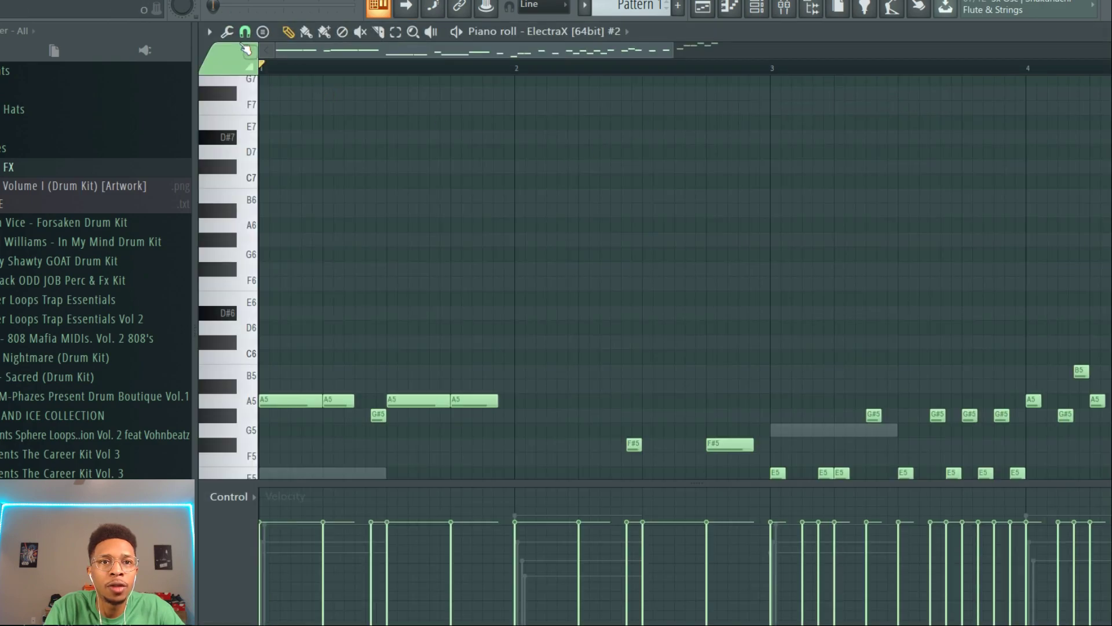
click(209, 33)
mouse_move(295, 128)
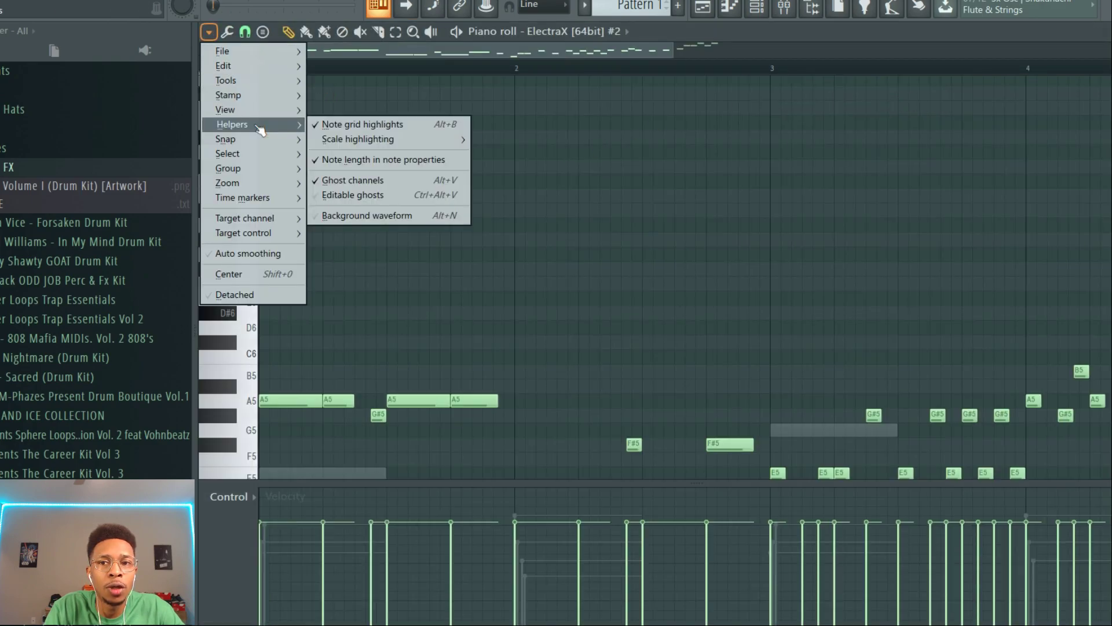
mouse_move(376, 141)
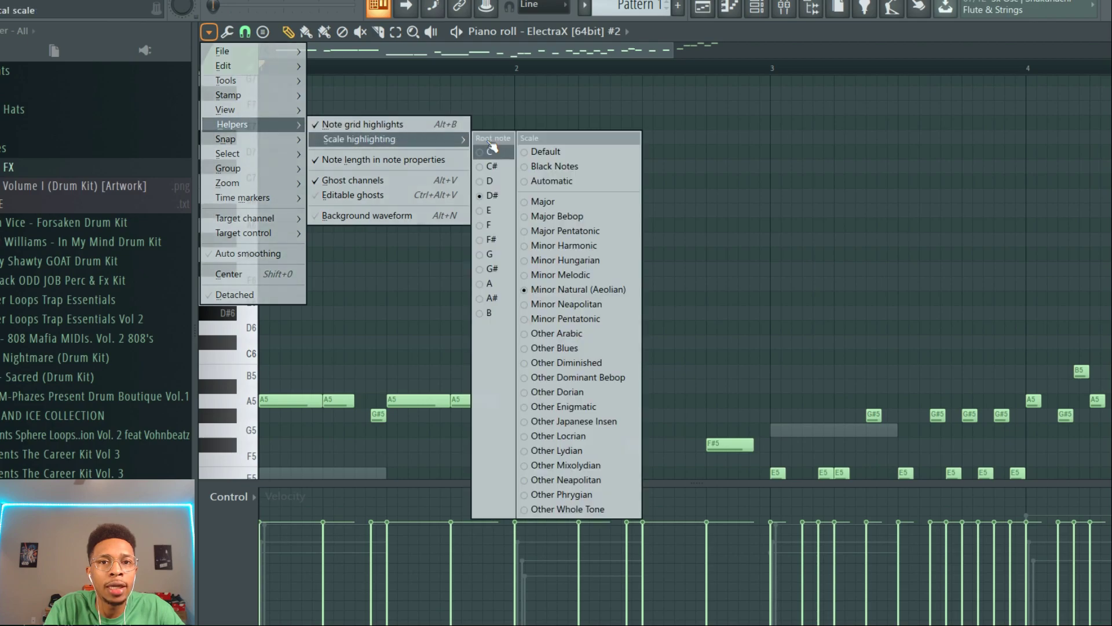
click(506, 285)
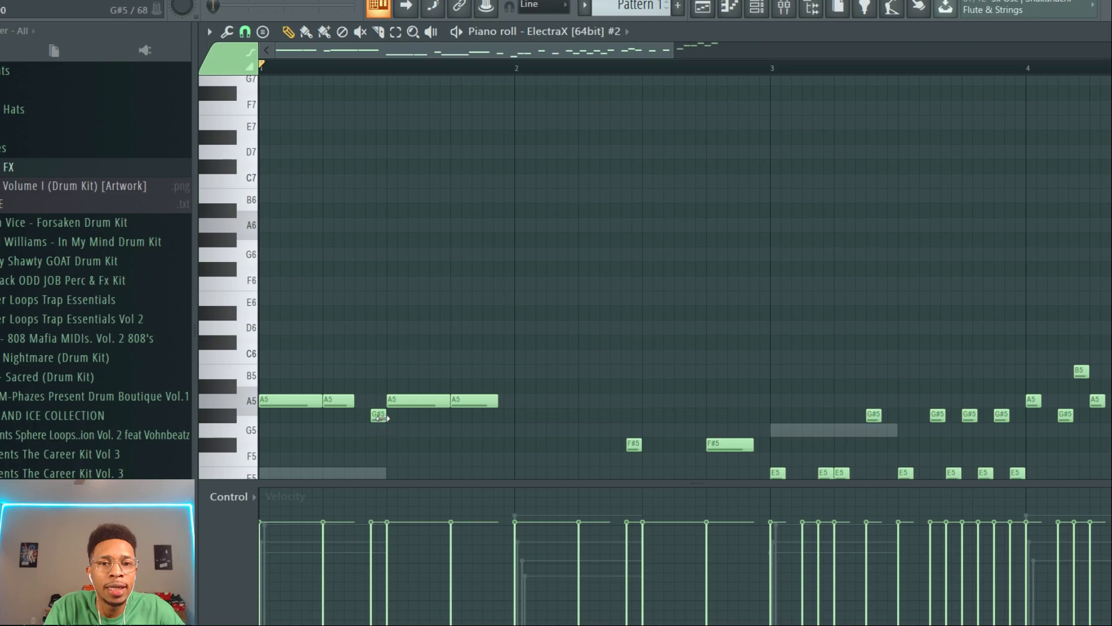
Review the melody notes, return to Instacomposer, lower Population to 0.3 and clear the melody from track 1.
drag(672, 51, 873, 50)
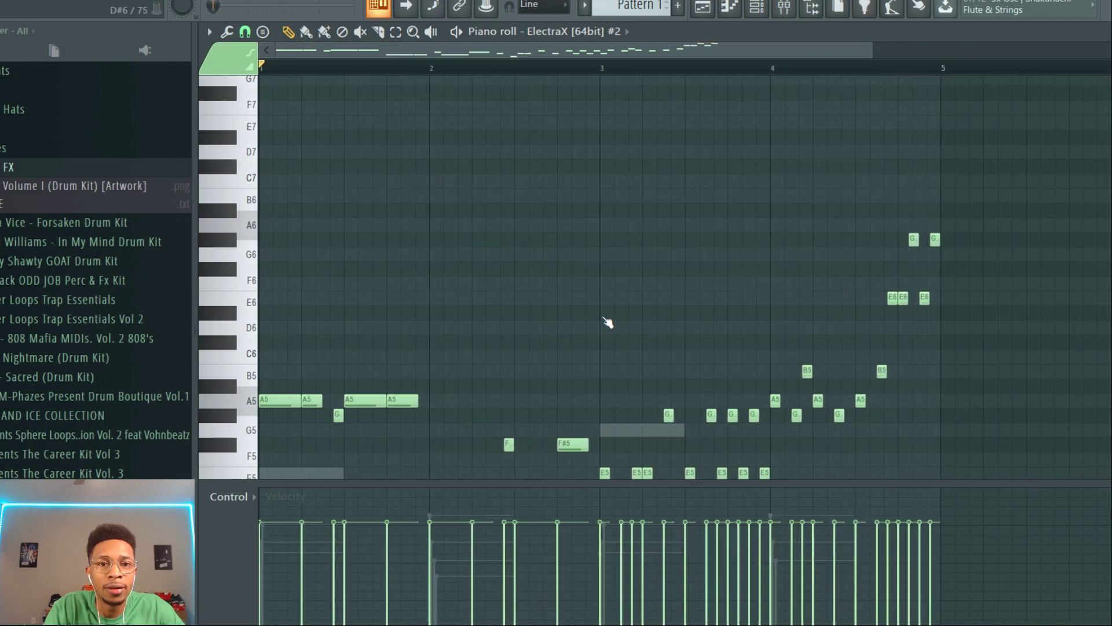
scroll(449, 325, down, 5)
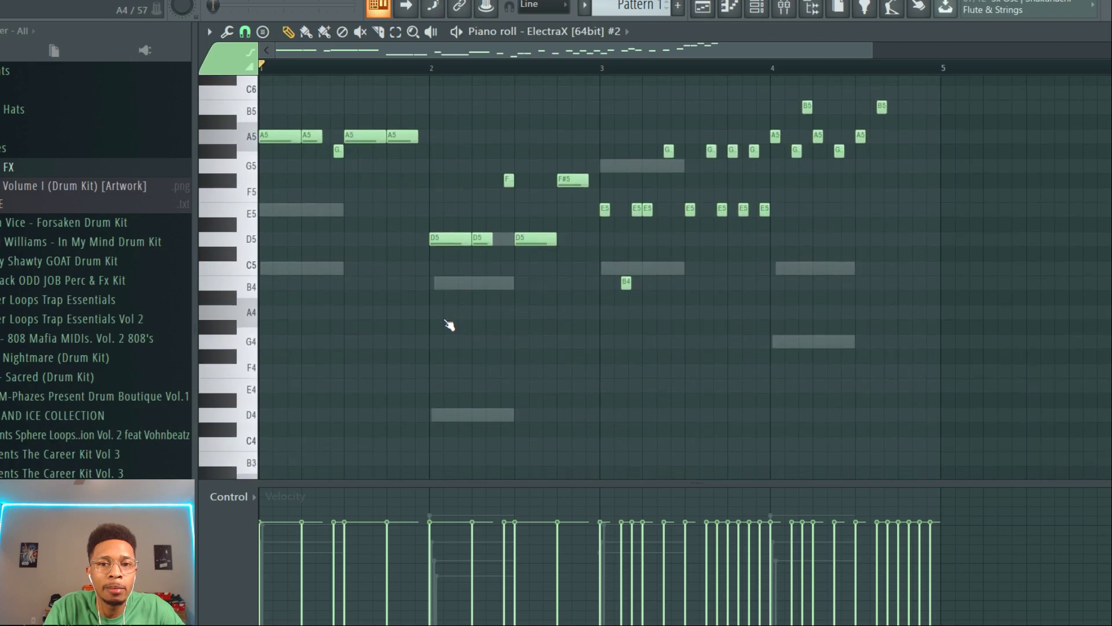
scroll(449, 325, up, 1)
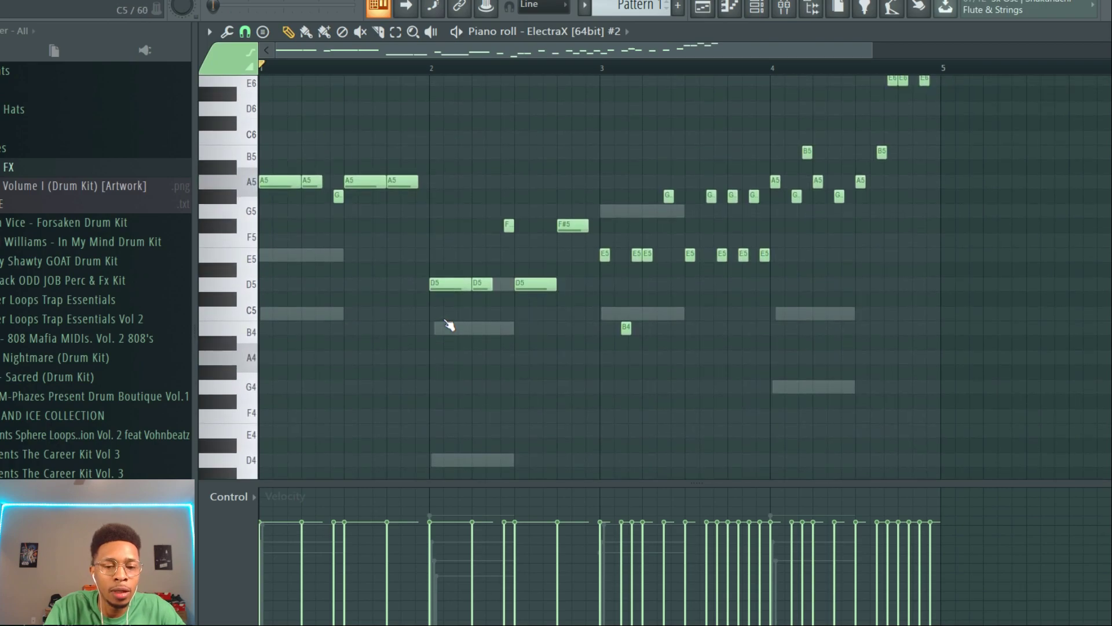
key(F6)
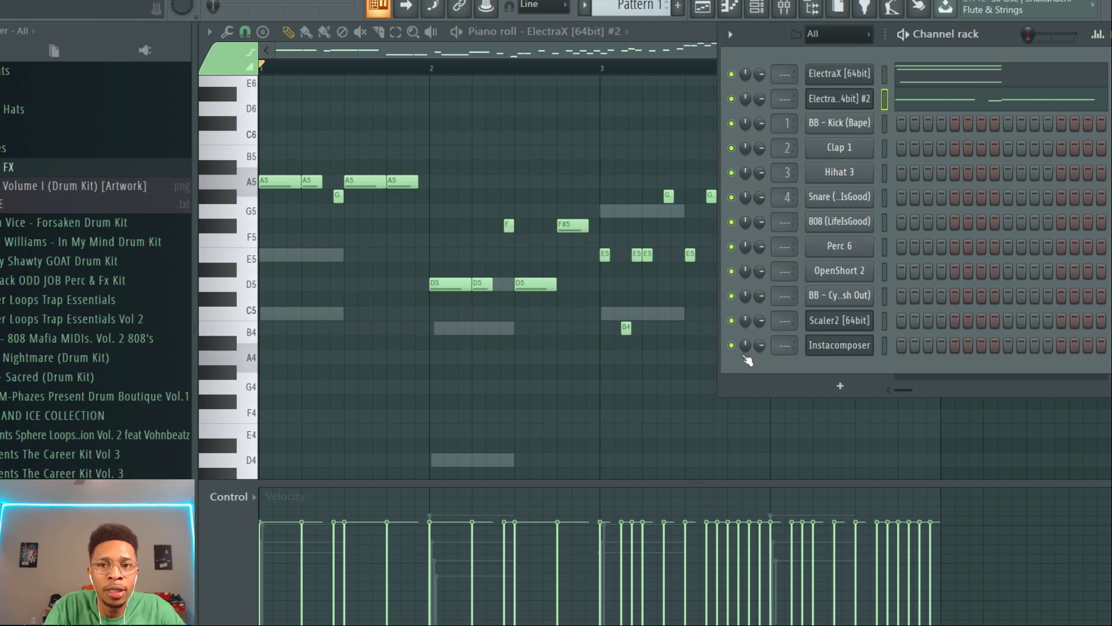
click(863, 351)
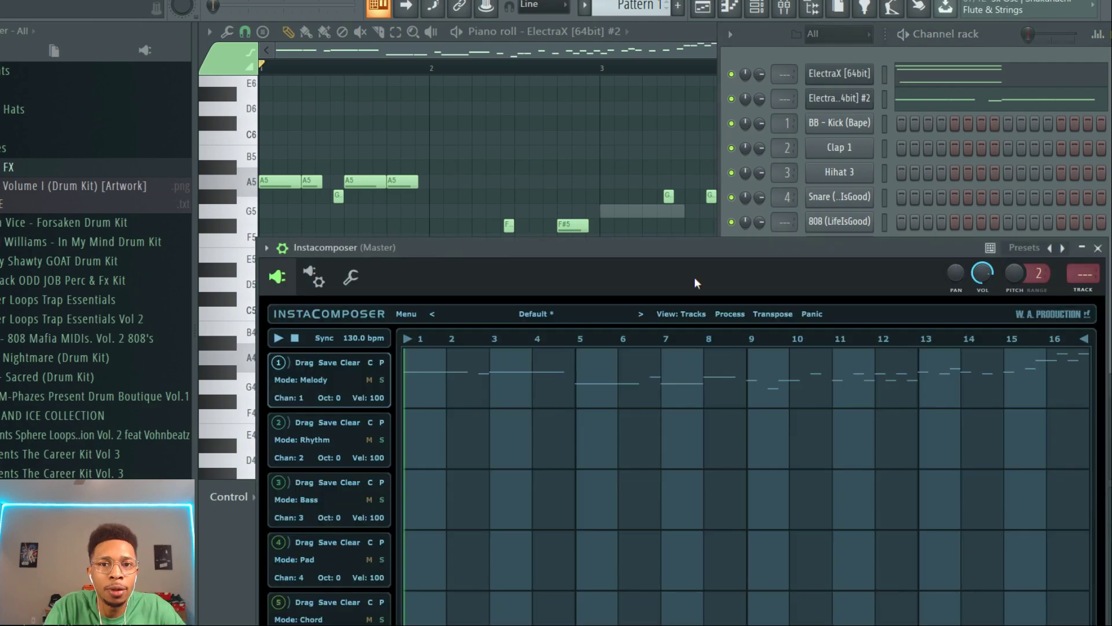
drag(672, 246, 648, 30)
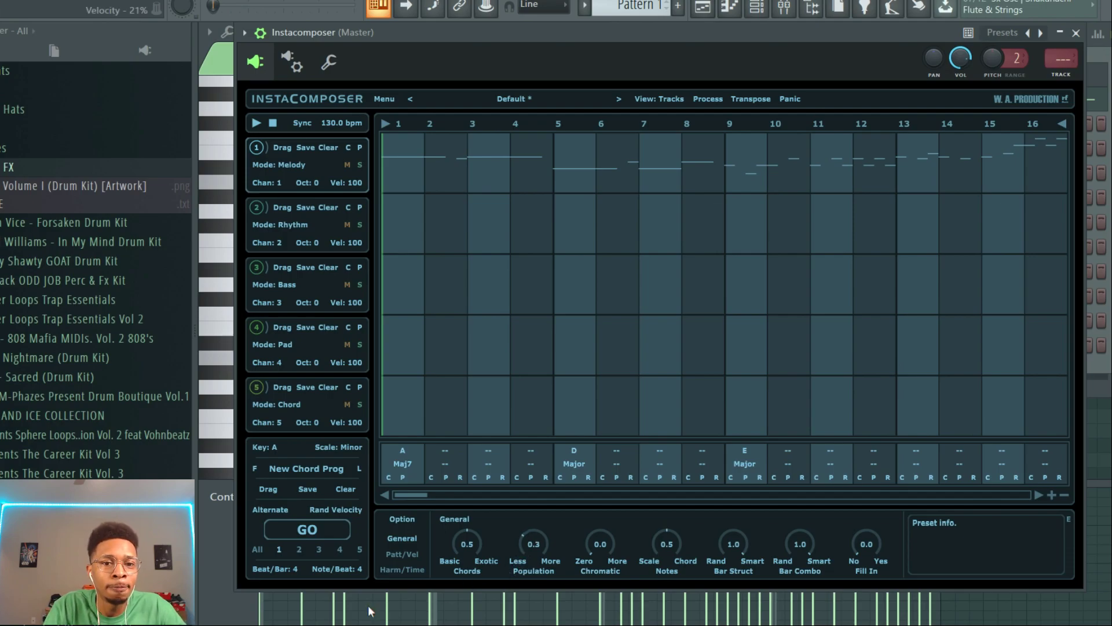
click(346, 488)
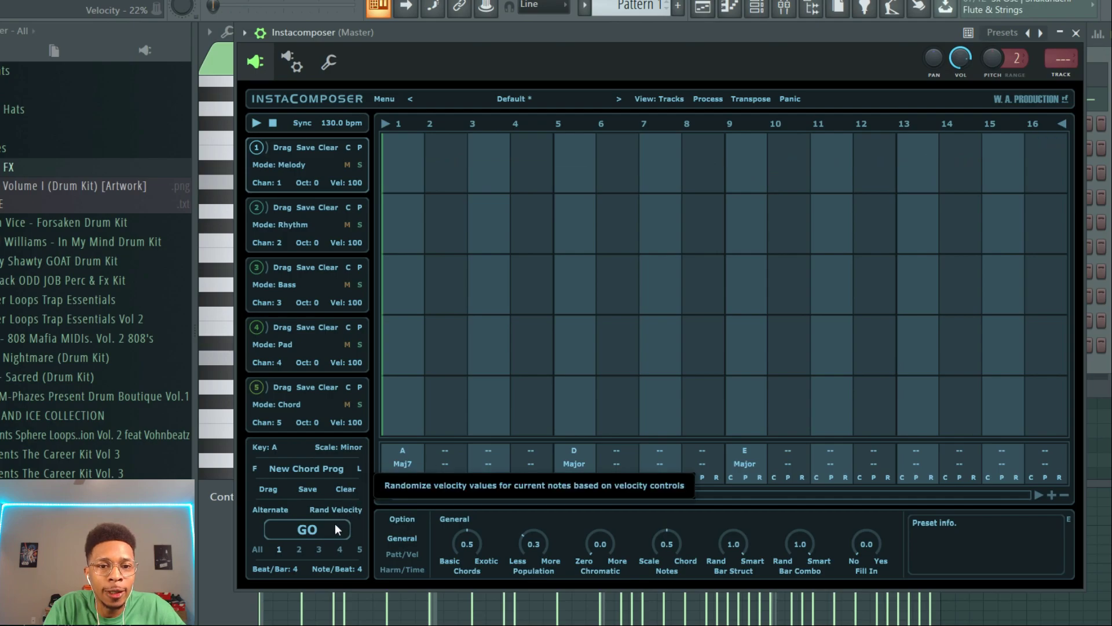
Create a new chord progression in Instacomposer, lower the Basic/Exotic Chords amount to 0.3, and generate a new track 1 melody.
click(308, 468)
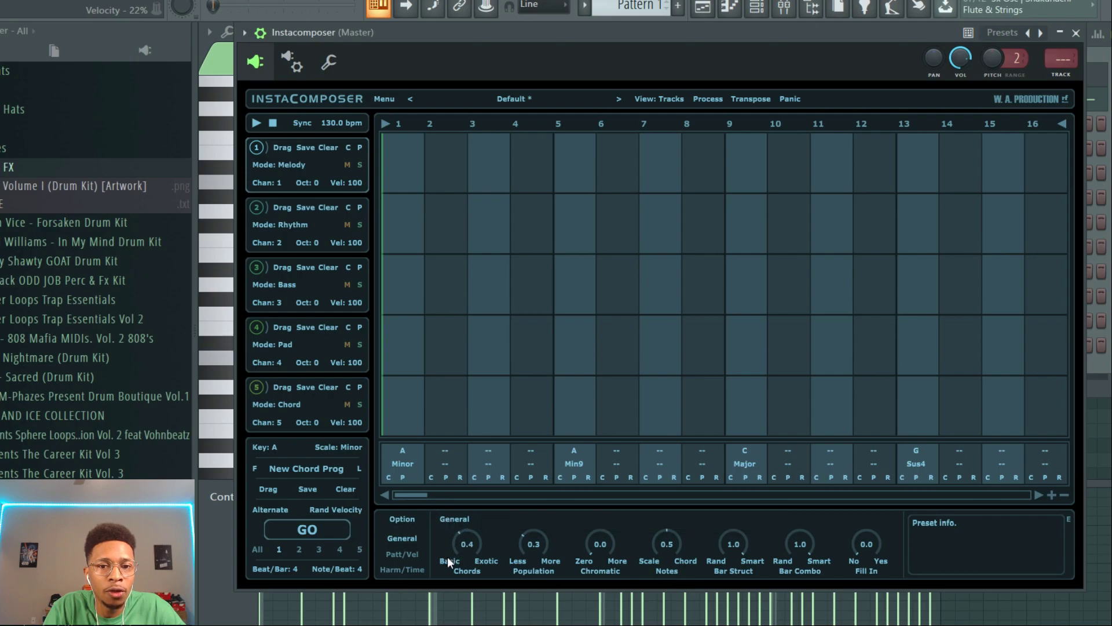
scroll(443, 567, down, 1)
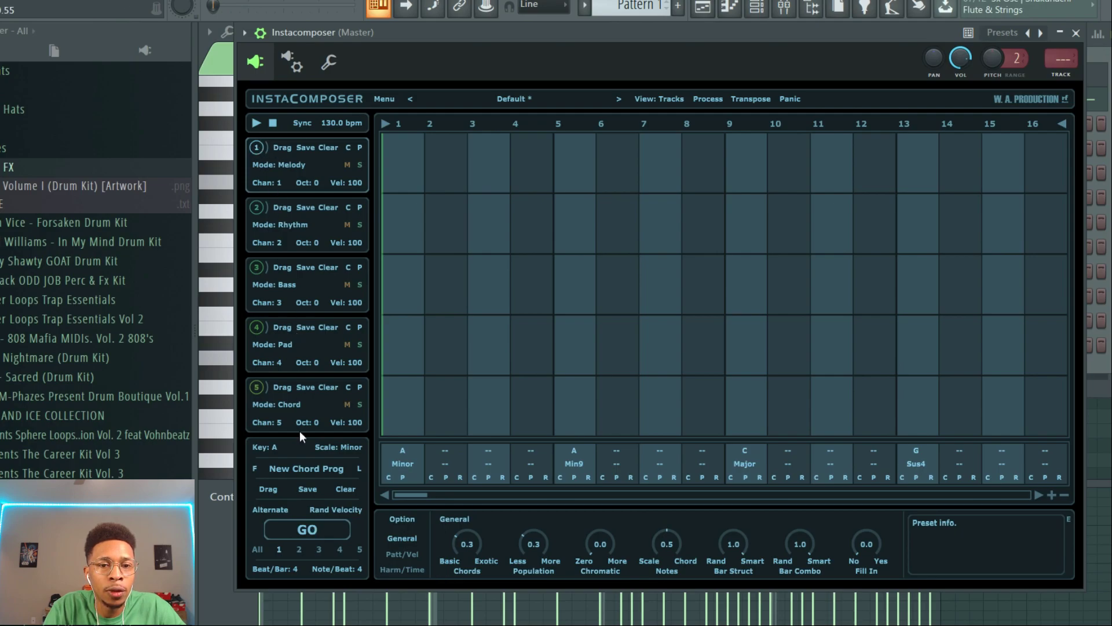
click(312, 528)
Transfer the new track 1 melody from Instacomposer onto the cloned ElectraX channel and open its notes in the piano roll.
drag(804, 33, 880, 281)
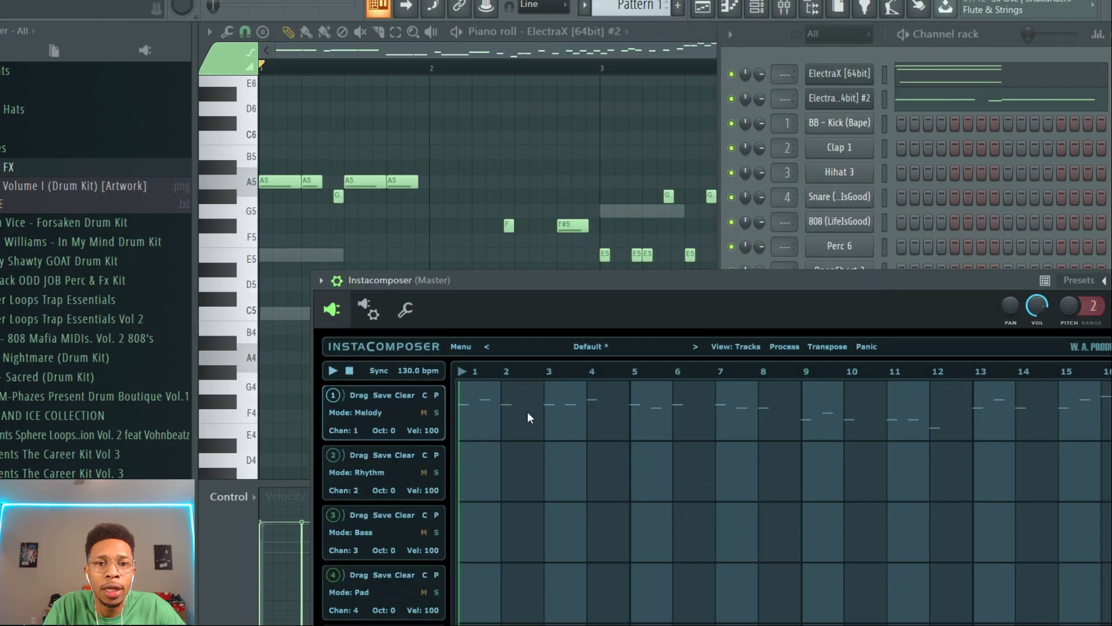
drag(359, 396, 904, 101)
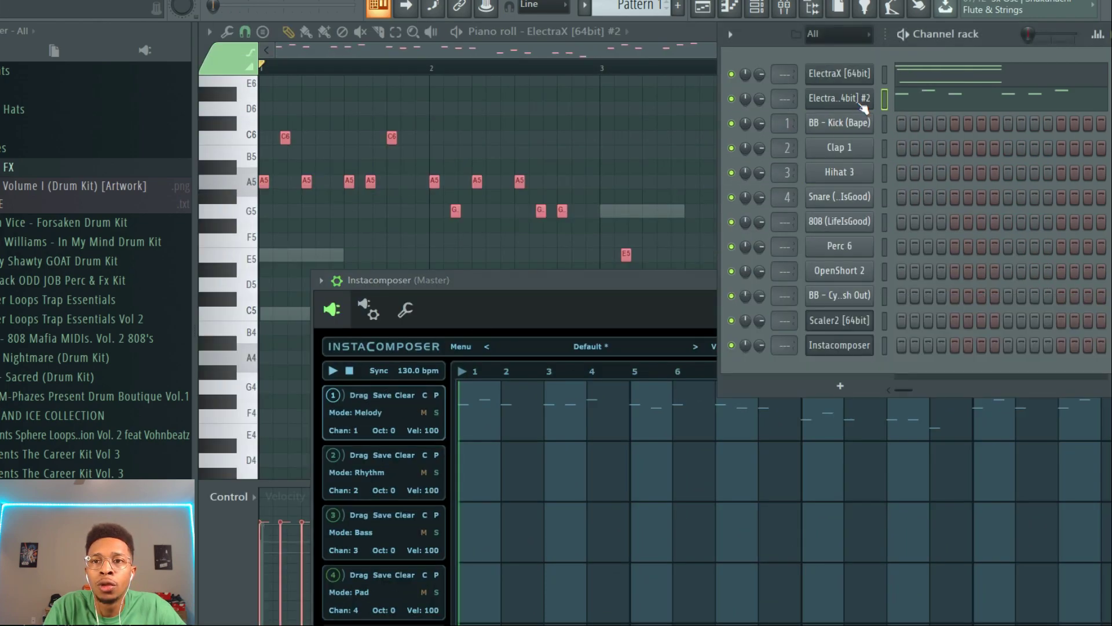
click(921, 103)
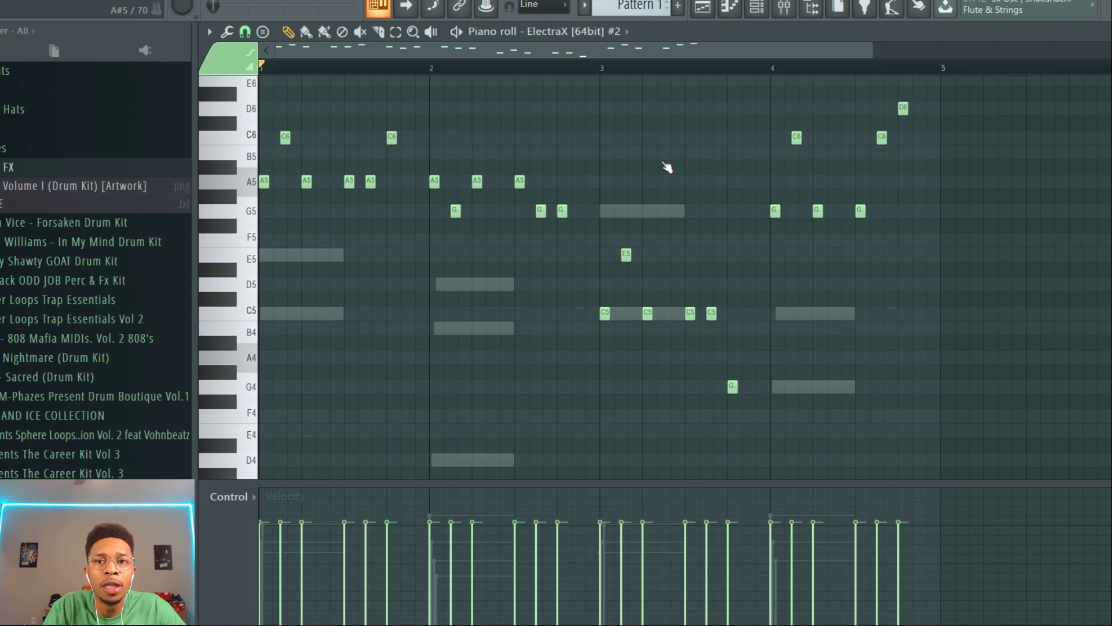
Lower the melody notes in bars 4, 2 and 1 by one octave and play back the pattern.
drag(748, 90, 964, 240)
key(ctrl+Down)
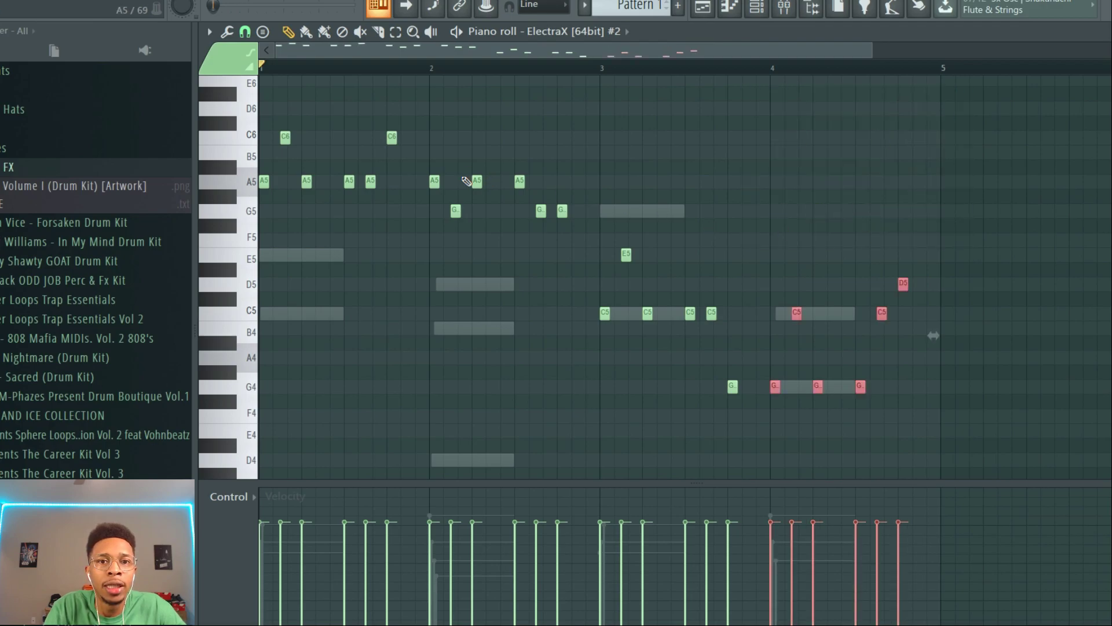
drag(425, 149, 585, 277)
key(ctrl+Down)
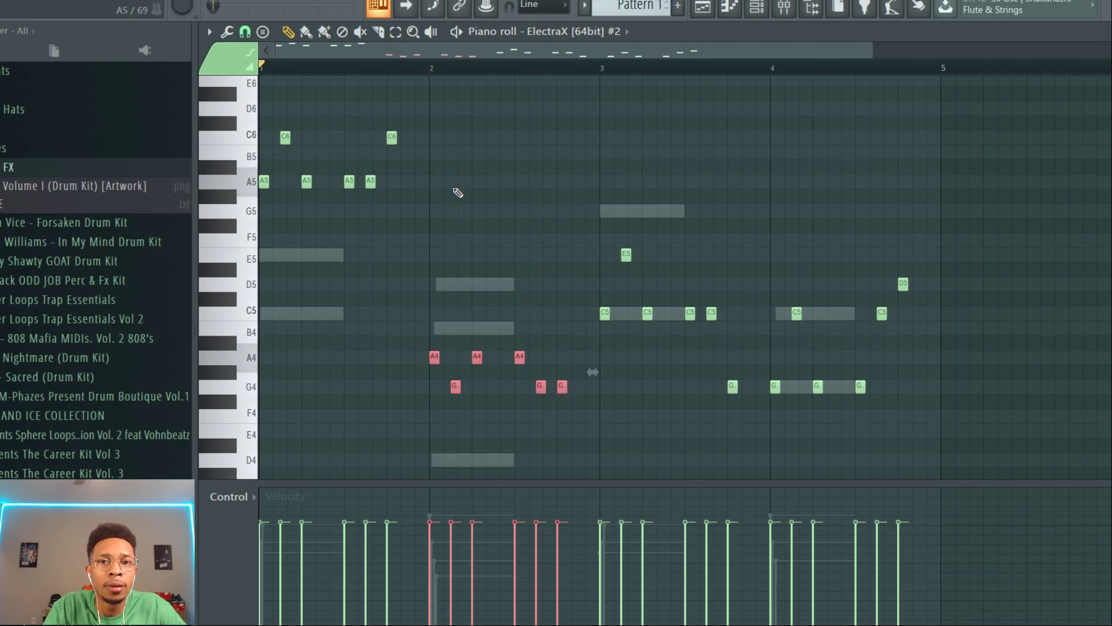
drag(442, 219, 255, 104)
key(ctrl+Down)
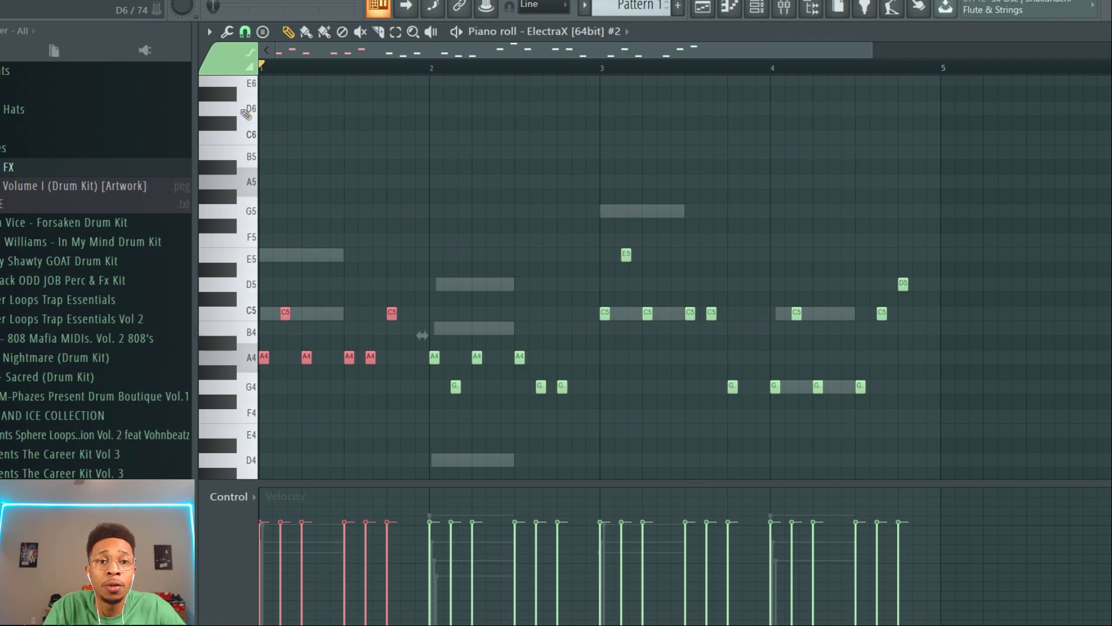
key(space)
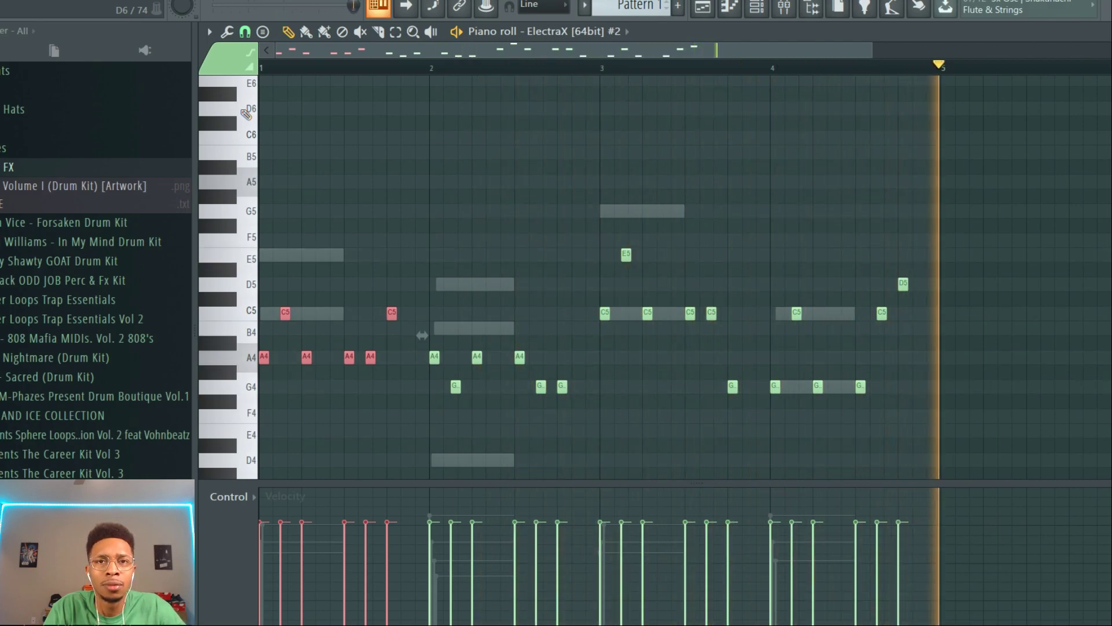
key(space)
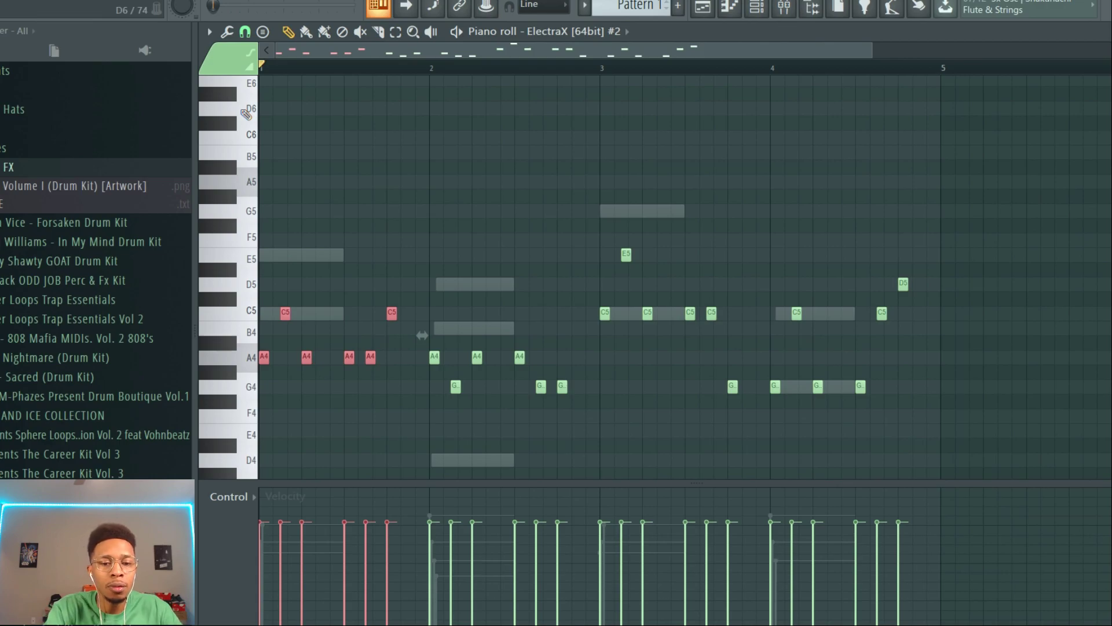
Show the channel rack and mute the cloned ElectraX channel.
key(F6)
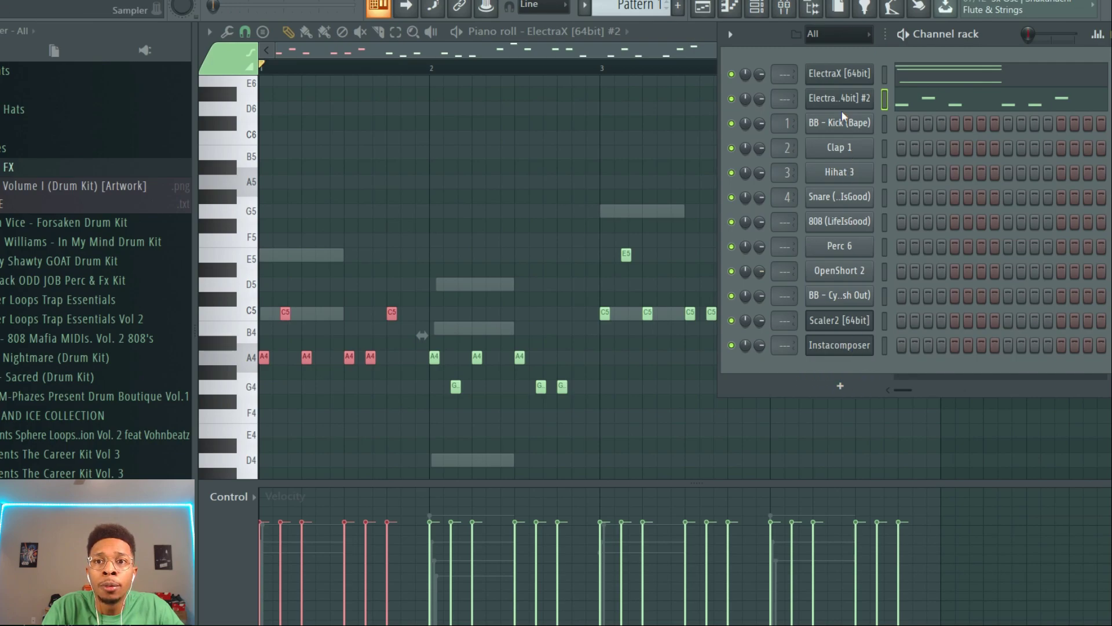
click(731, 98)
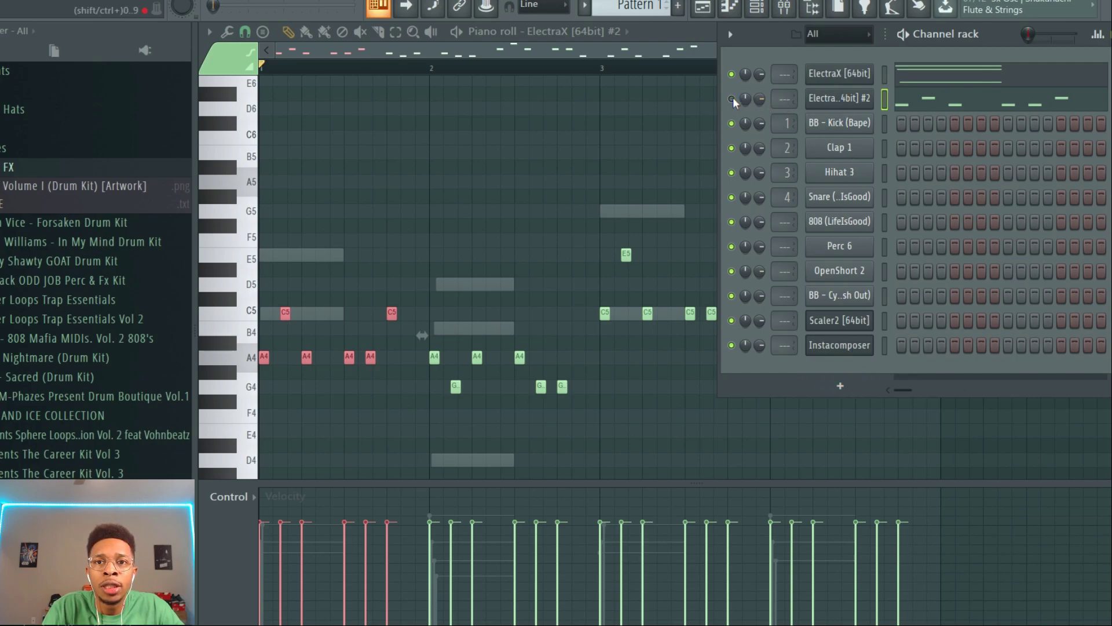
Play back the pattern with and without the melody channel, and mute the original ElectraX channel briefly to hear the melody alone.
key(space)
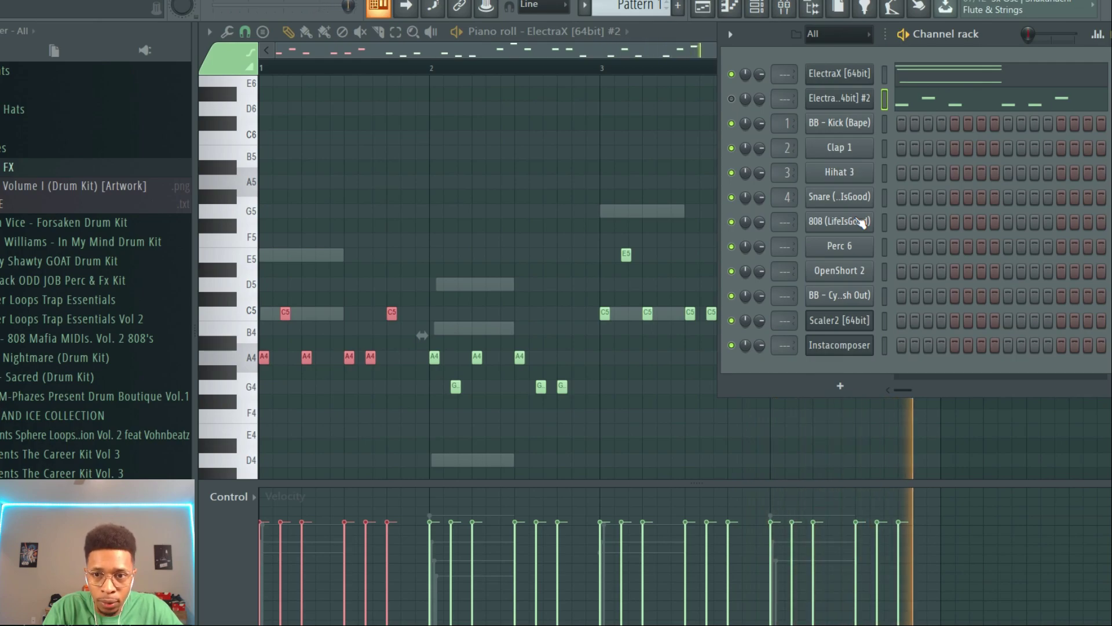
key(space)
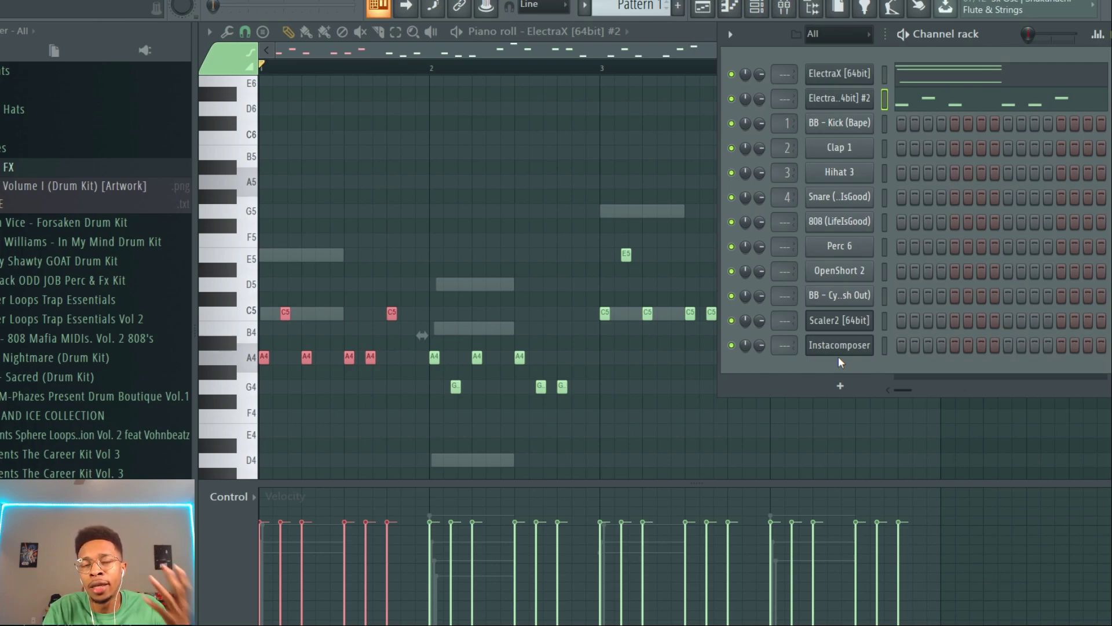
key(space)
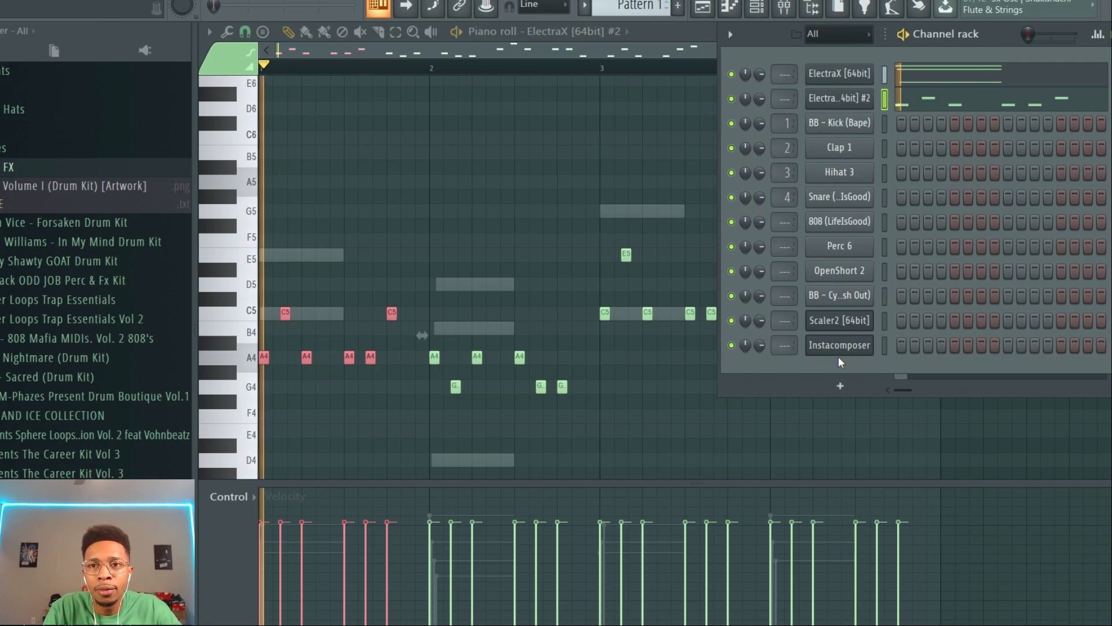
click(731, 73)
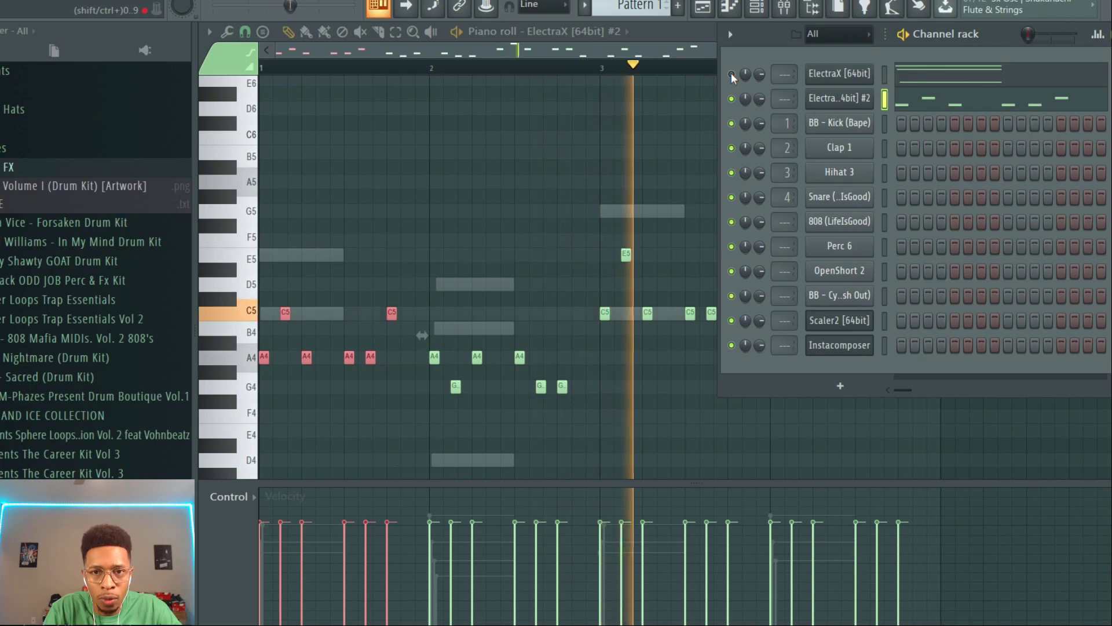
click(731, 74)
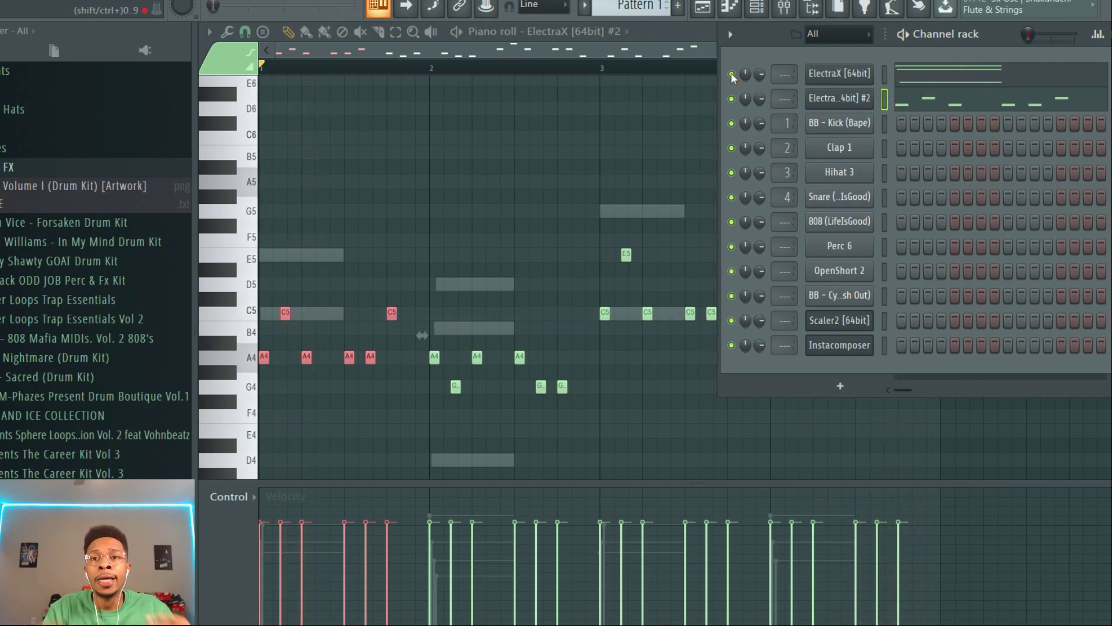
Clone the ElectraX #2 channel and load the StudioPlug - Cerulian patch Pluck - Apple Pie on the clone.
right_click(843, 99)
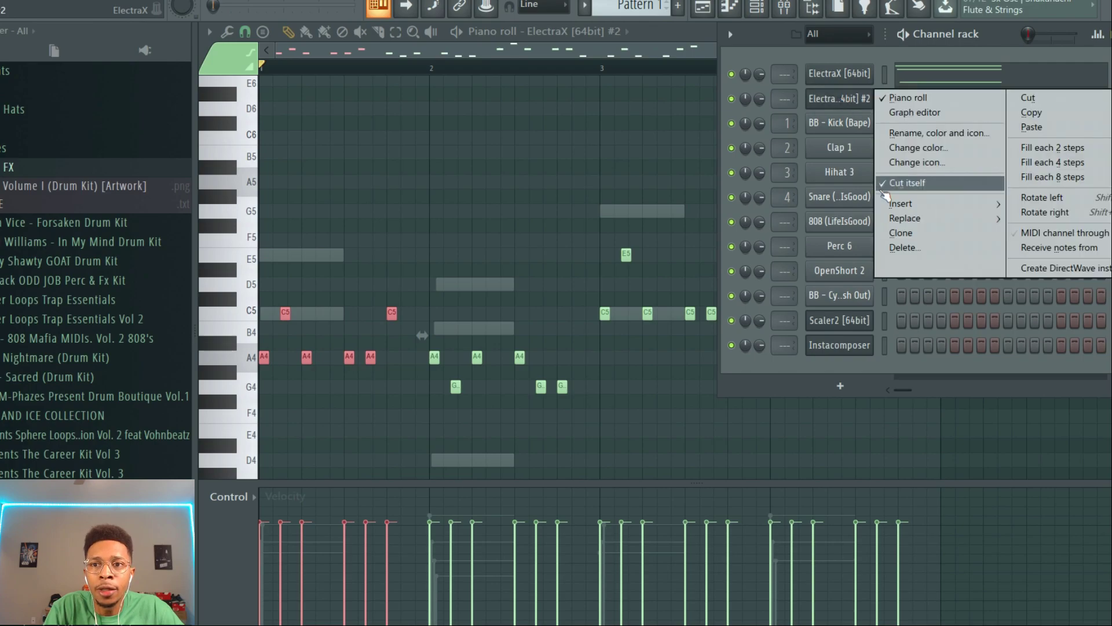
click(899, 232)
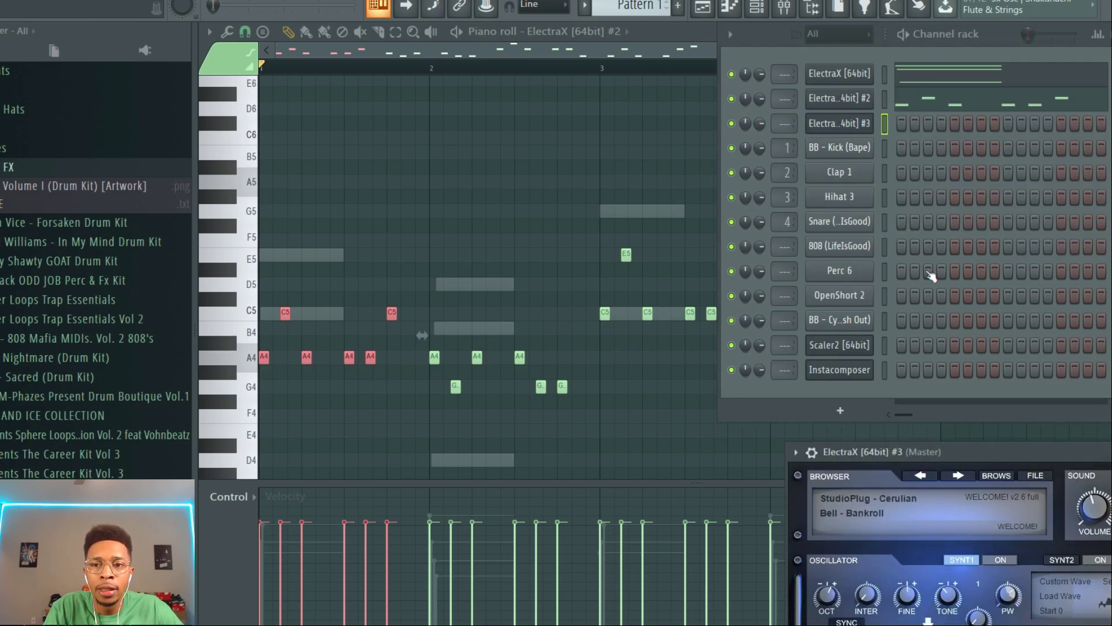
click(999, 472)
drag(1009, 447, 633, 251)
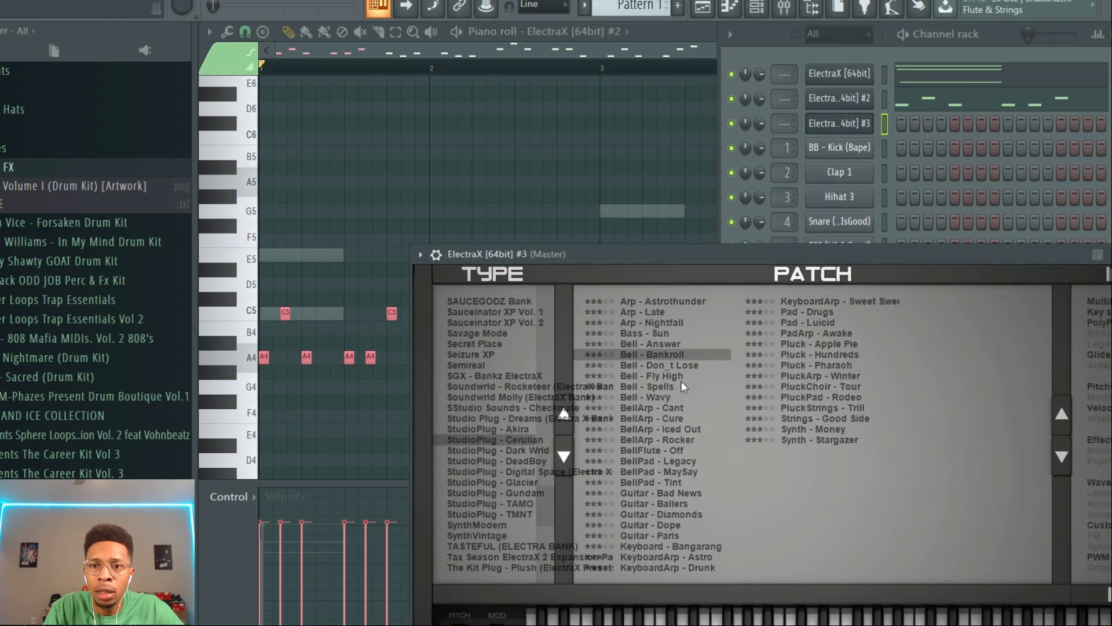
click(836, 342)
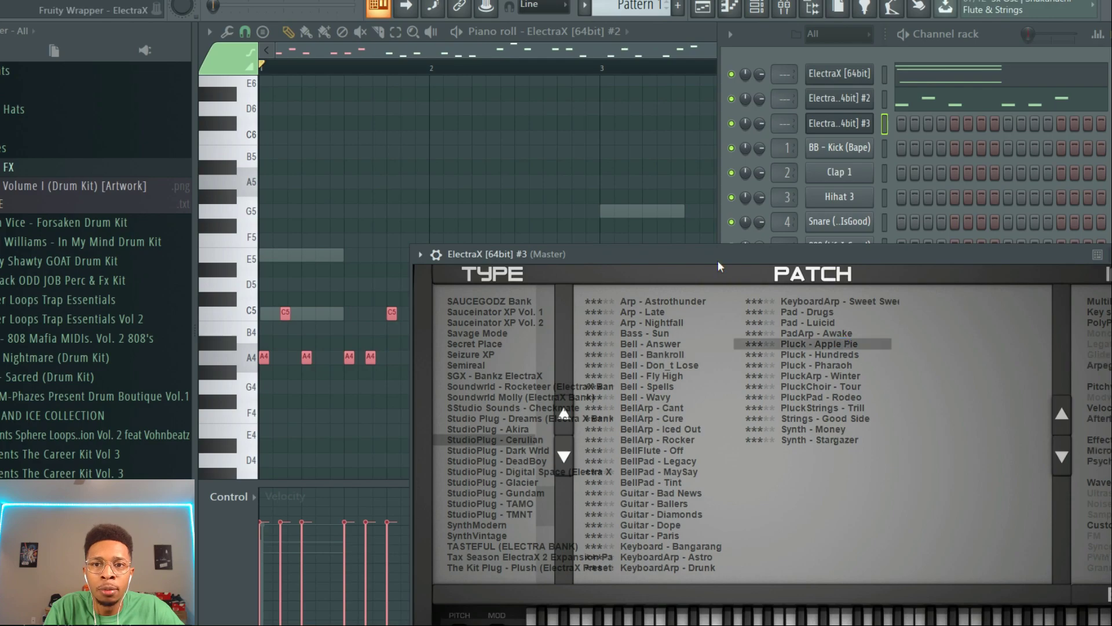
drag(683, 249, 999, 486)
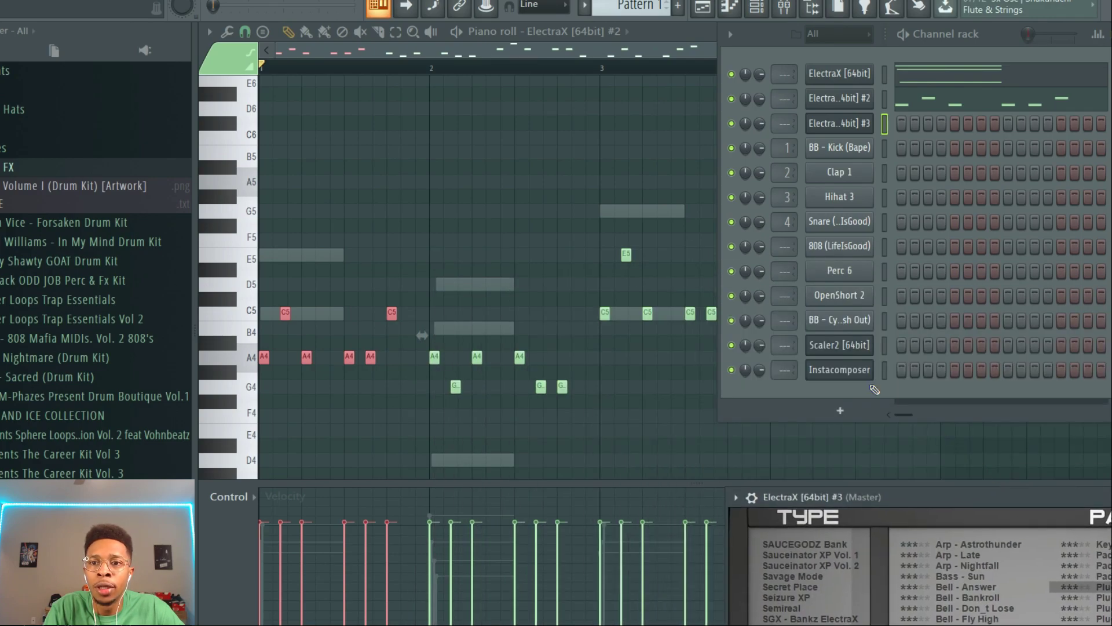
Open Instacomposer and generate a Rhythm part on track 2.
click(846, 371)
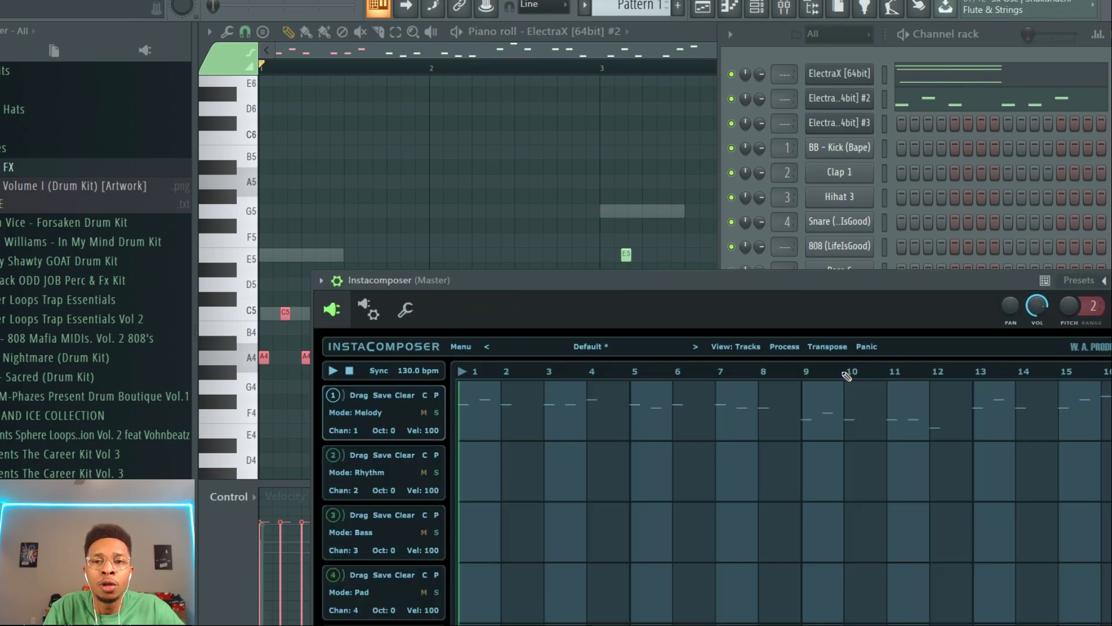
drag(485, 281, 446, 90)
click(294, 265)
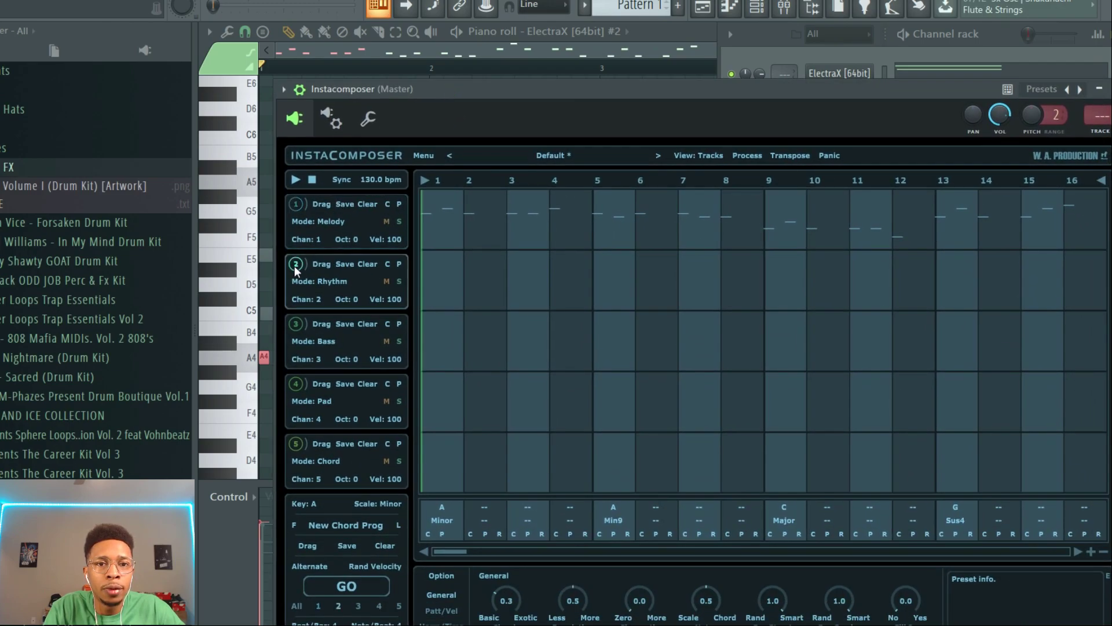
click(344, 585)
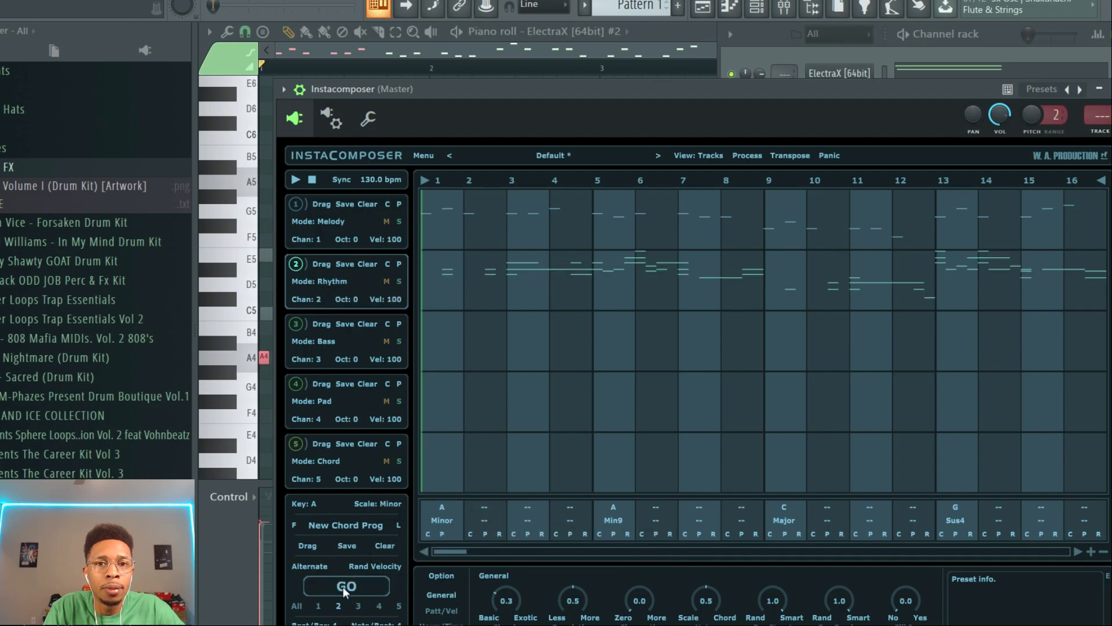
Transfer the track 2 rhythm part from Instacomposer onto the ElectraX #3 channel.
drag(675, 92, 210, 96)
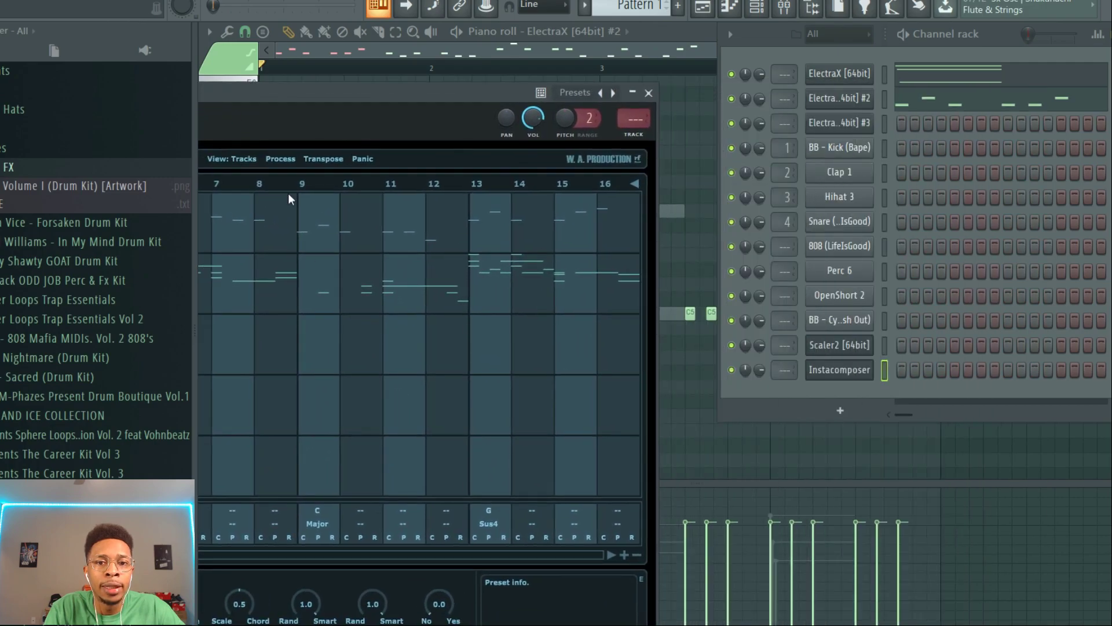
drag(469, 90, 913, 280)
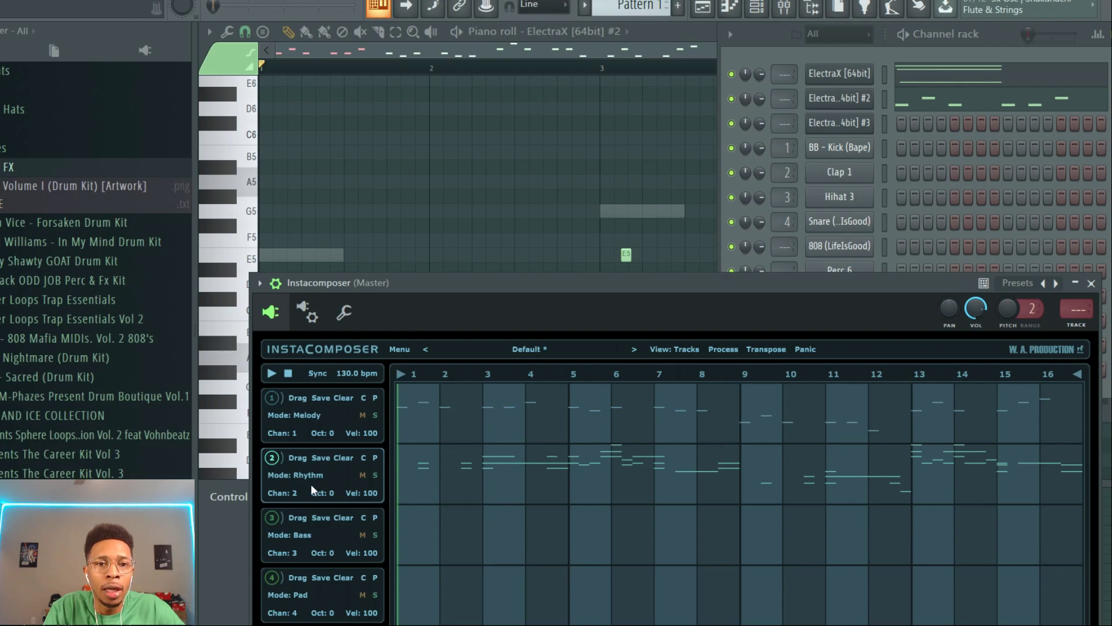
drag(297, 460, 826, 124)
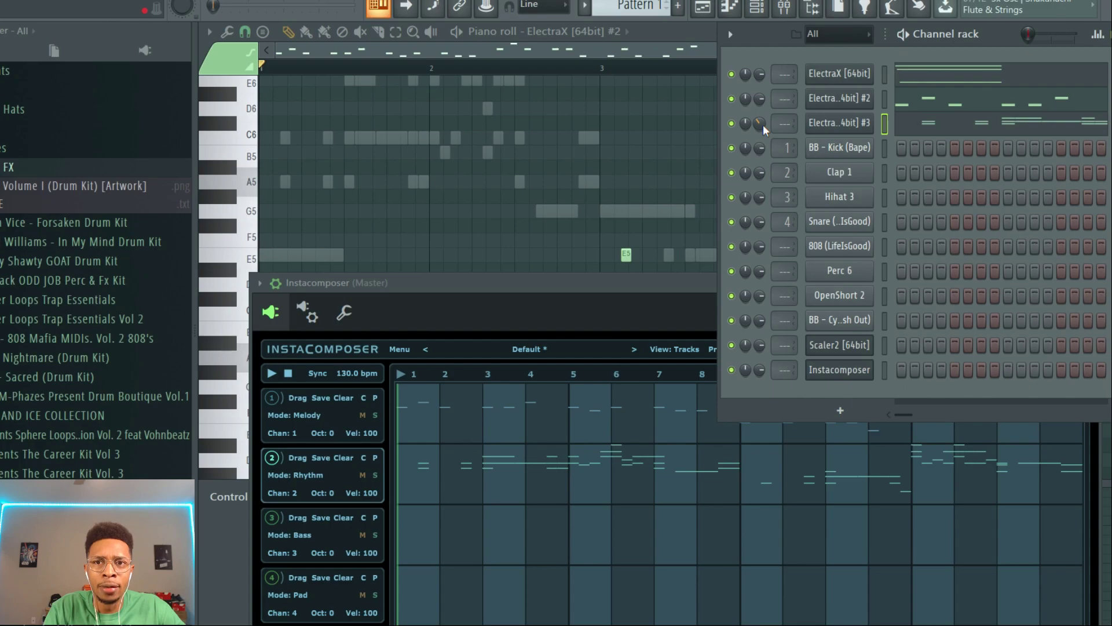
Play back the pattern, adjust the ElectraX #3 channel's volume, and audition it with ElectraX #2 muted.
key(space)
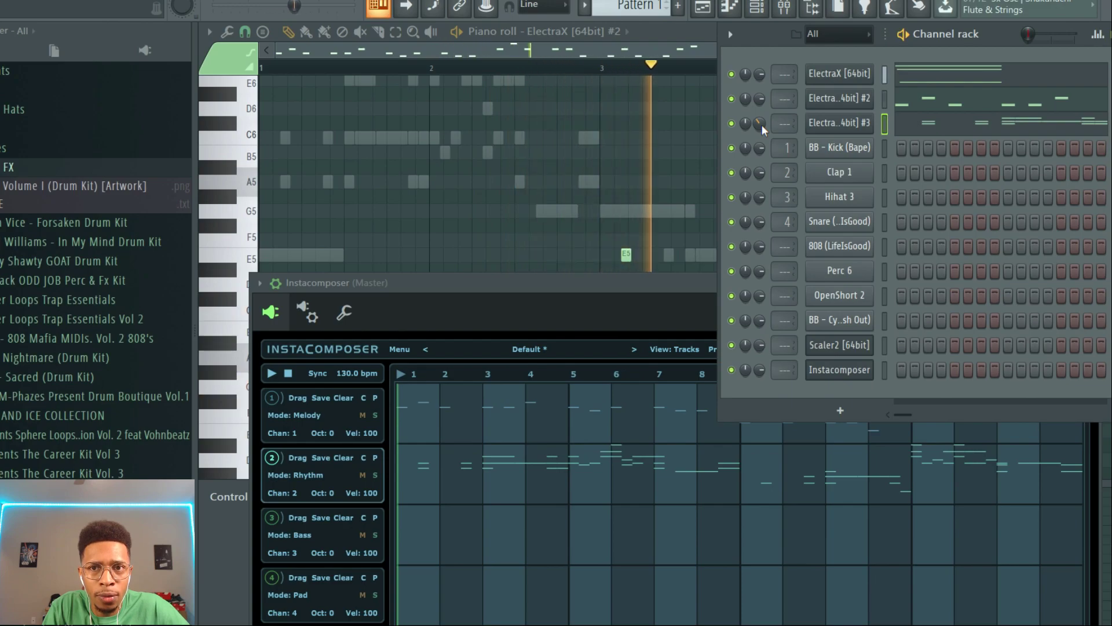
scroll(763, 123, up, 4)
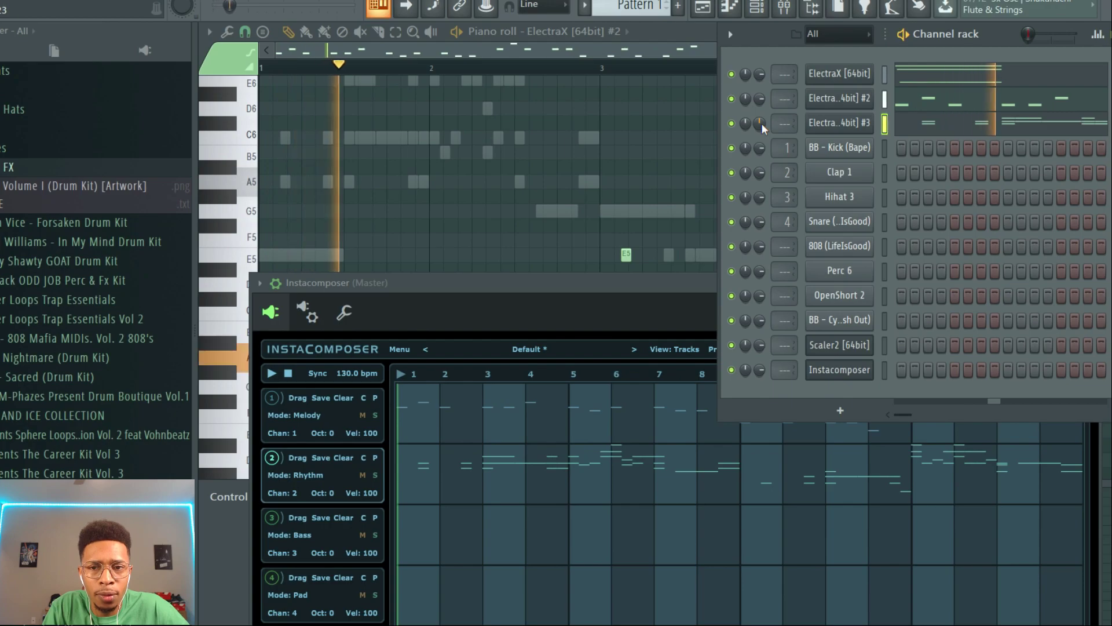
click(730, 98)
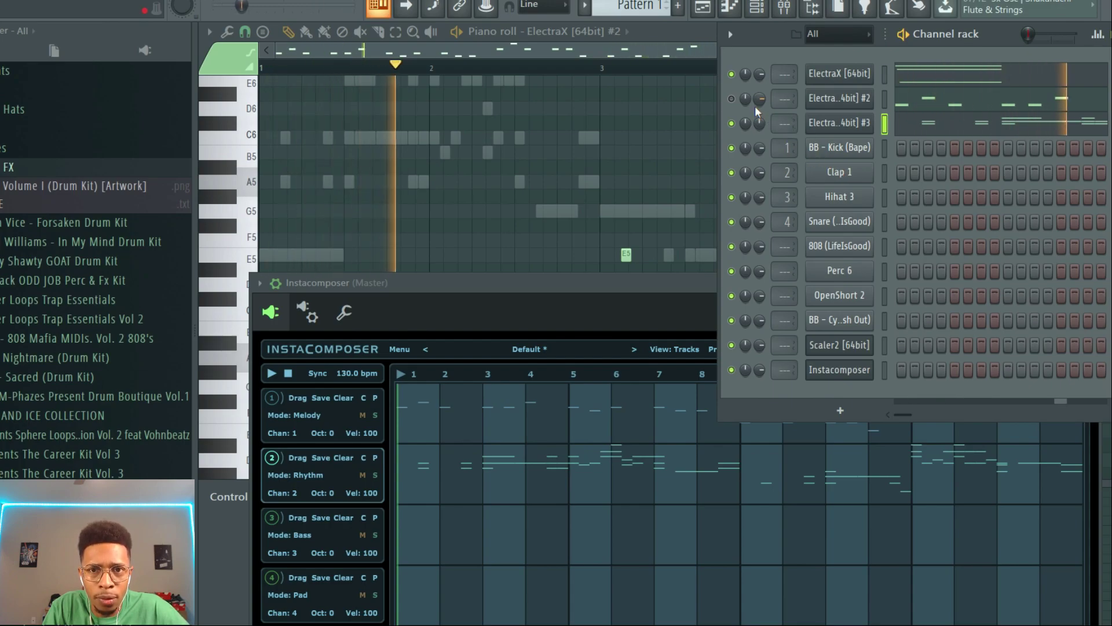
key(space)
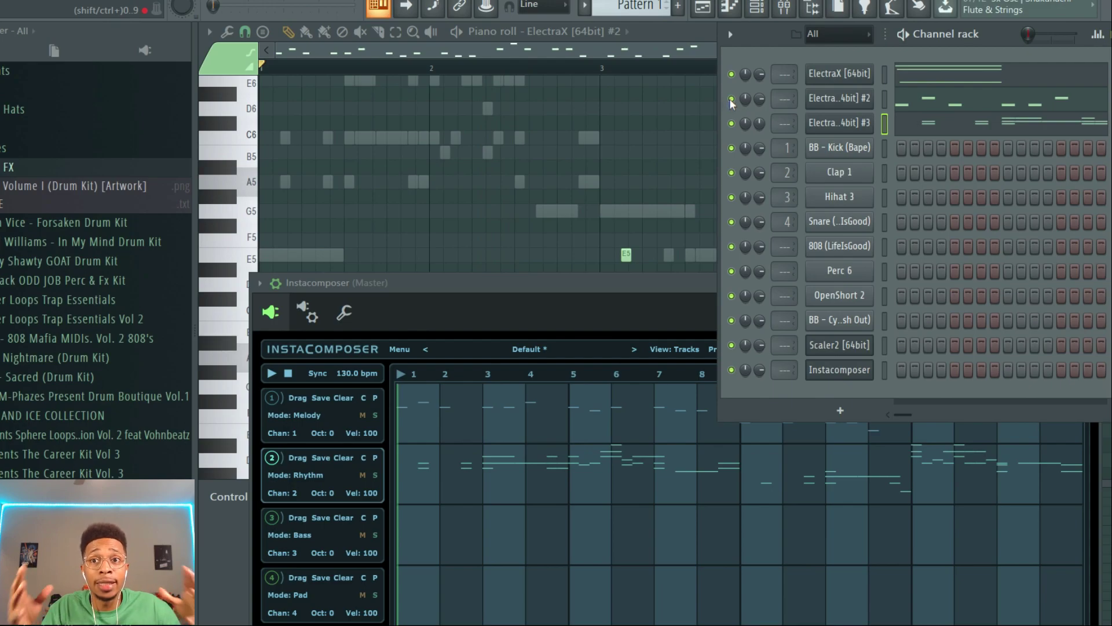
Open the ElectraX #3 rhythm notes in the piano roll and examine their layout up to the highest octave.
click(966, 132)
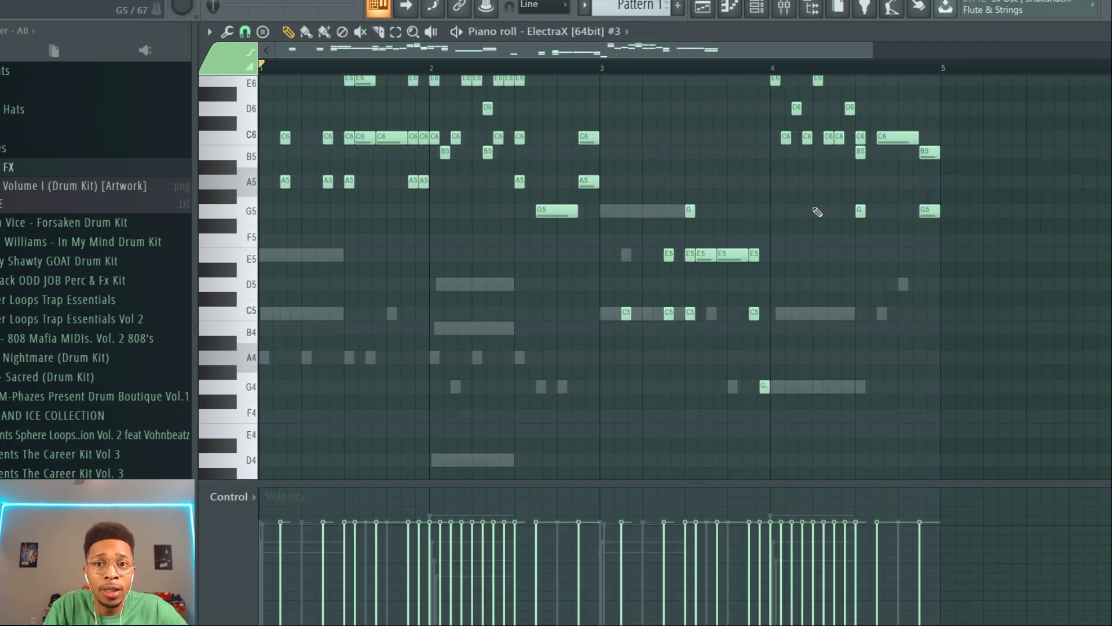
scroll(816, 212, up, 2)
scroll(817, 212, down, 2)
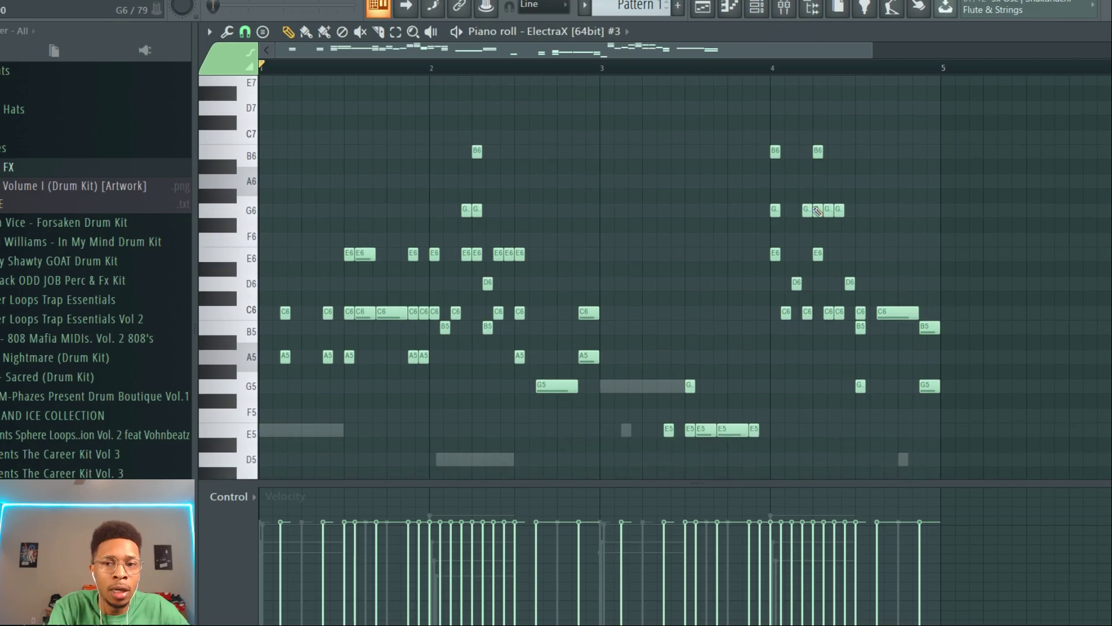
Show the channel rack and clone the ElectraX #3 channel.
key(F6)
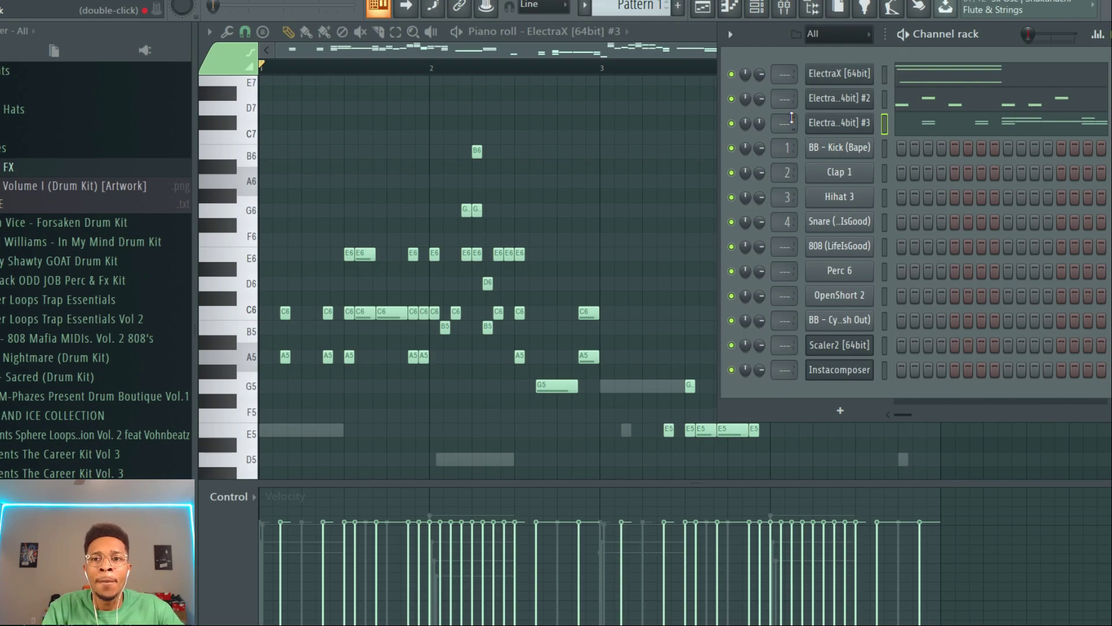
right_click(849, 123)
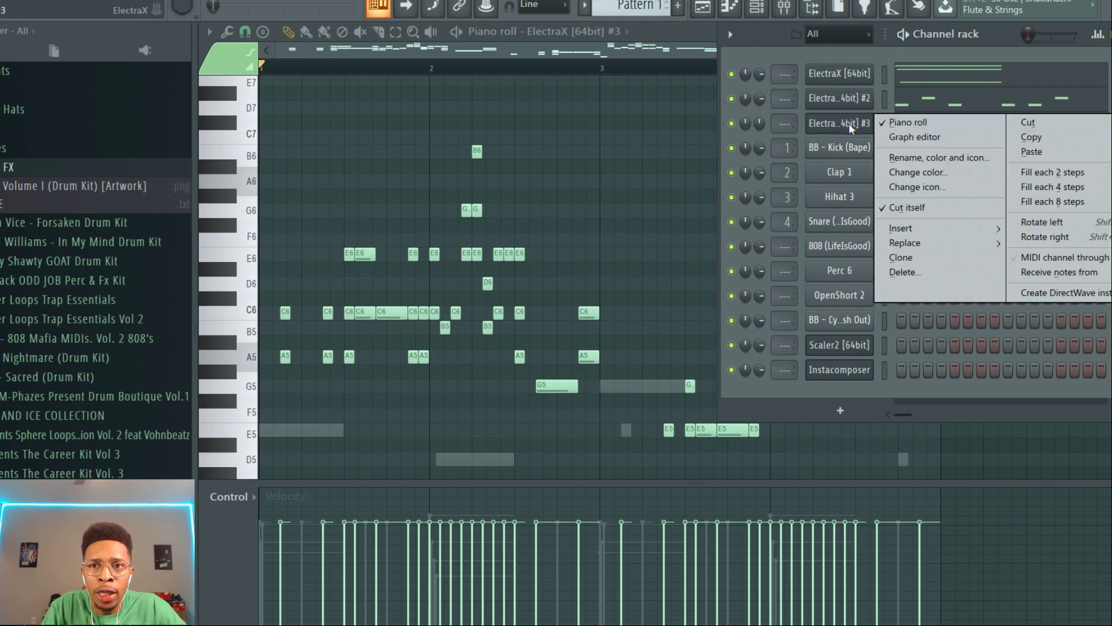
click(904, 258)
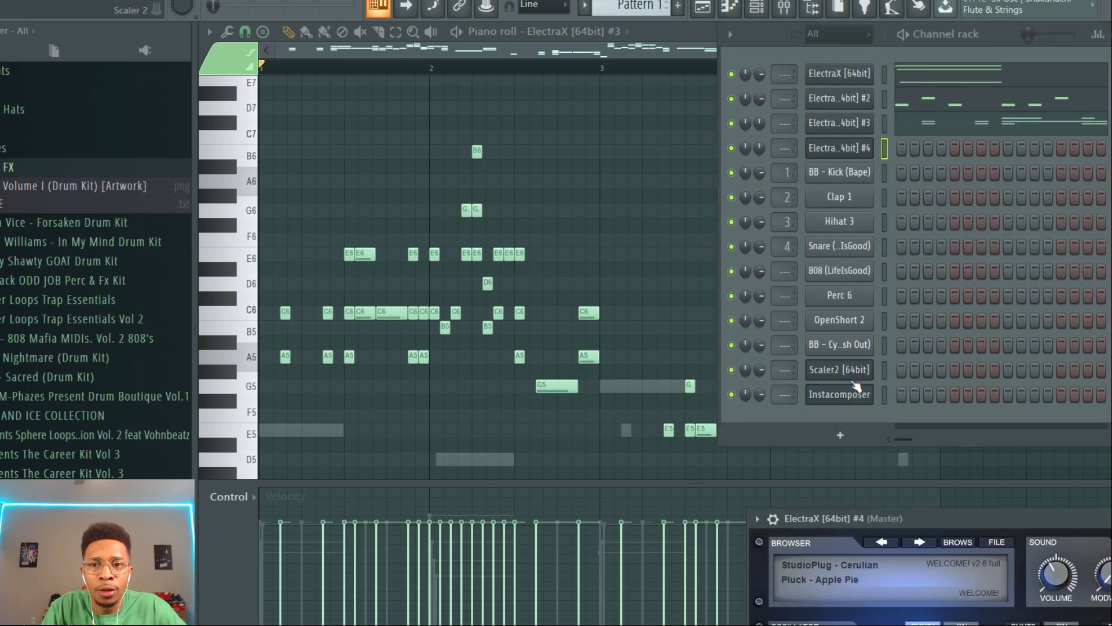
Open Instacomposer and generate a Bass part on track 3.
click(850, 398)
drag(544, 284, 537, 104)
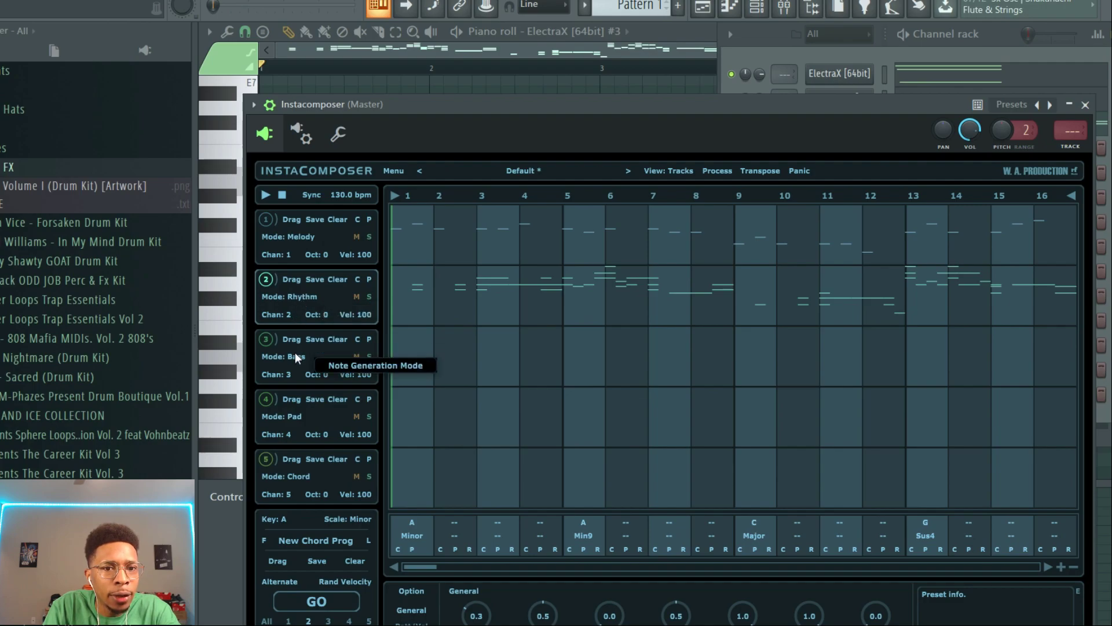
click(299, 416)
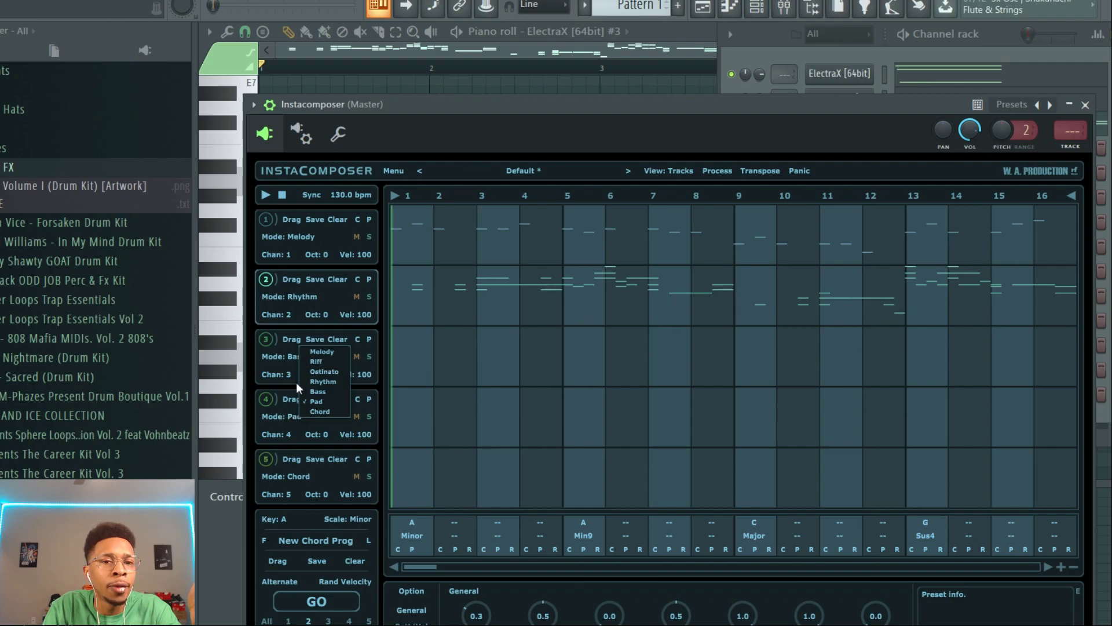
click(266, 339)
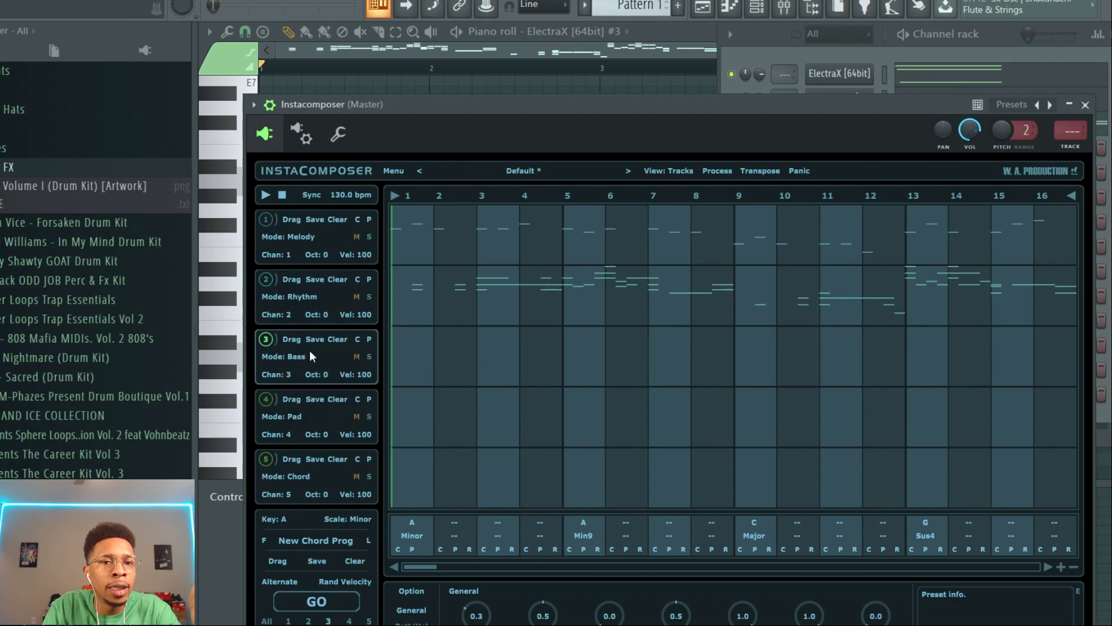
click(322, 603)
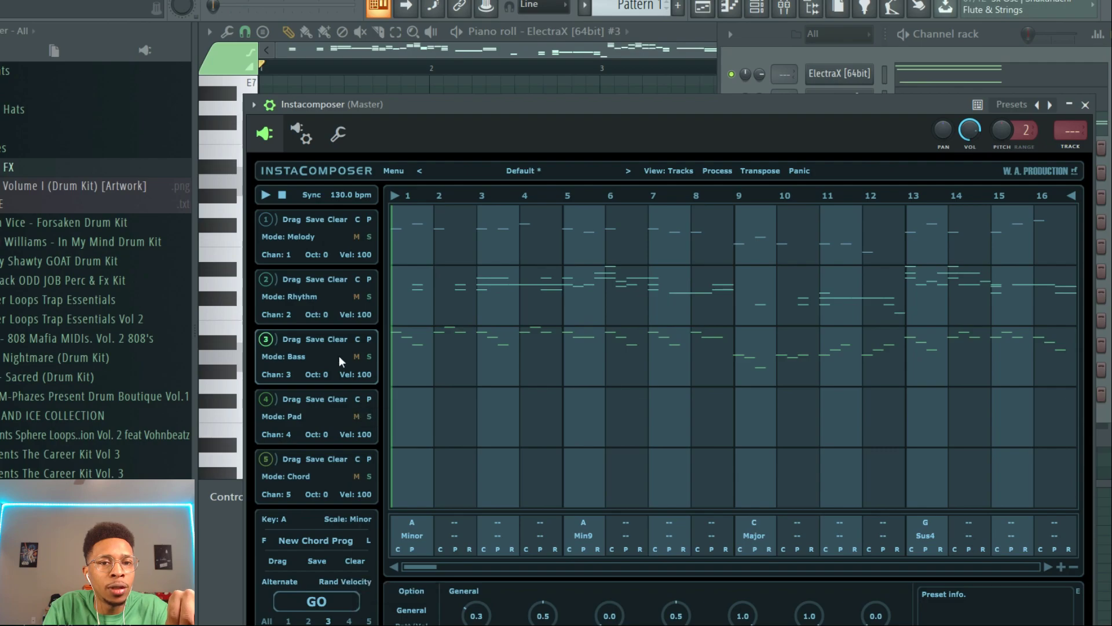
Clear the track 3 bass part, lower the Basic/Exotic Chords and Population amounts to 0.1, and generate a new one.
click(339, 336)
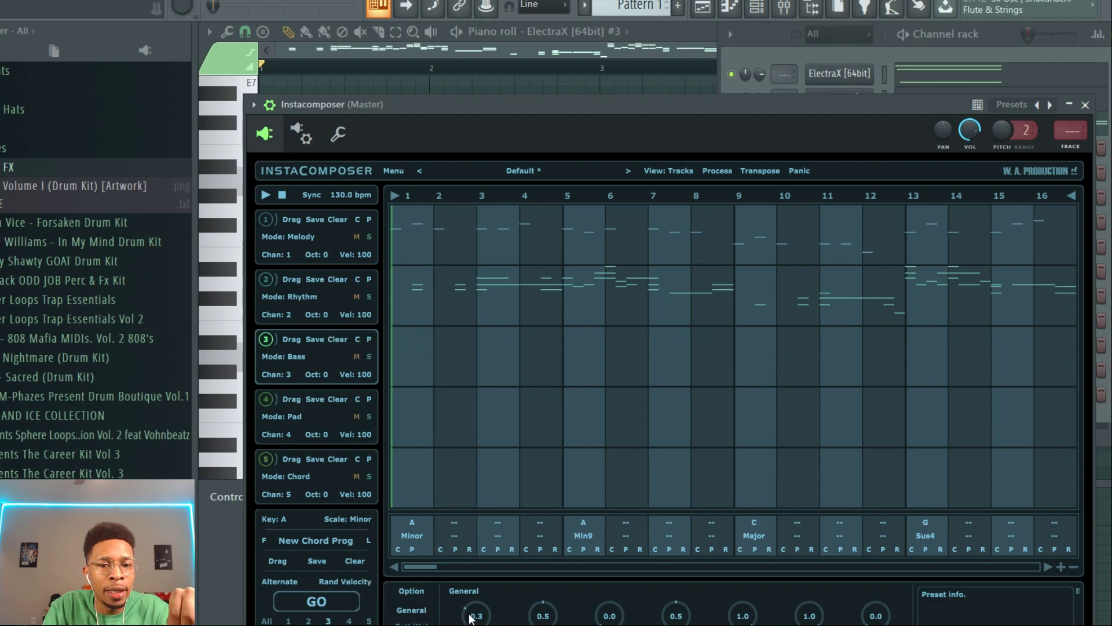
drag(552, 103, 561, 21)
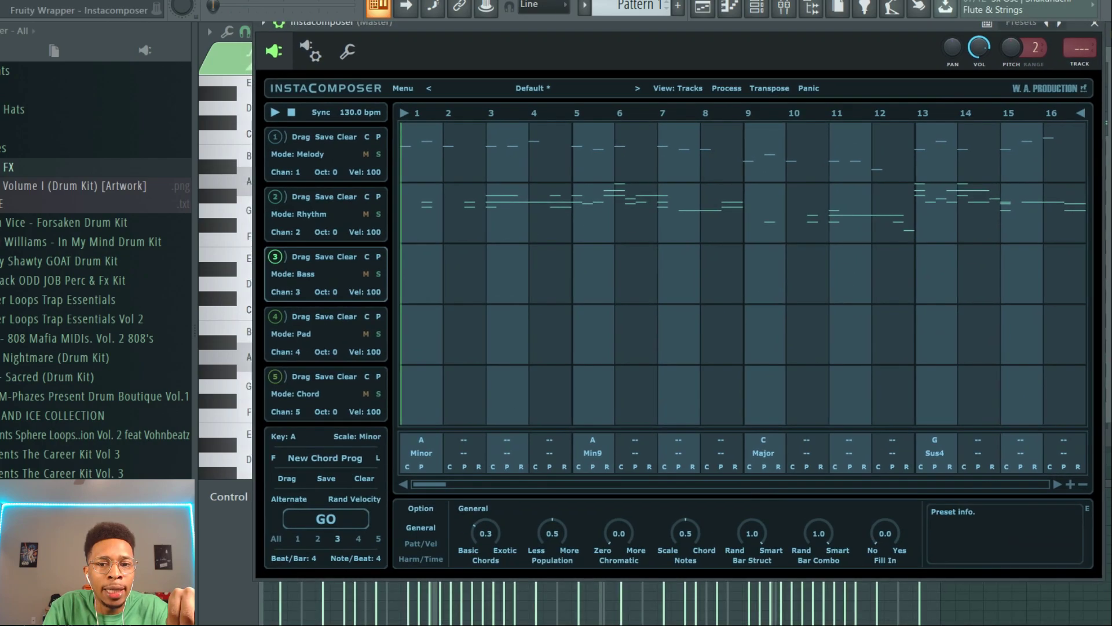
drag(479, 529, 479, 551)
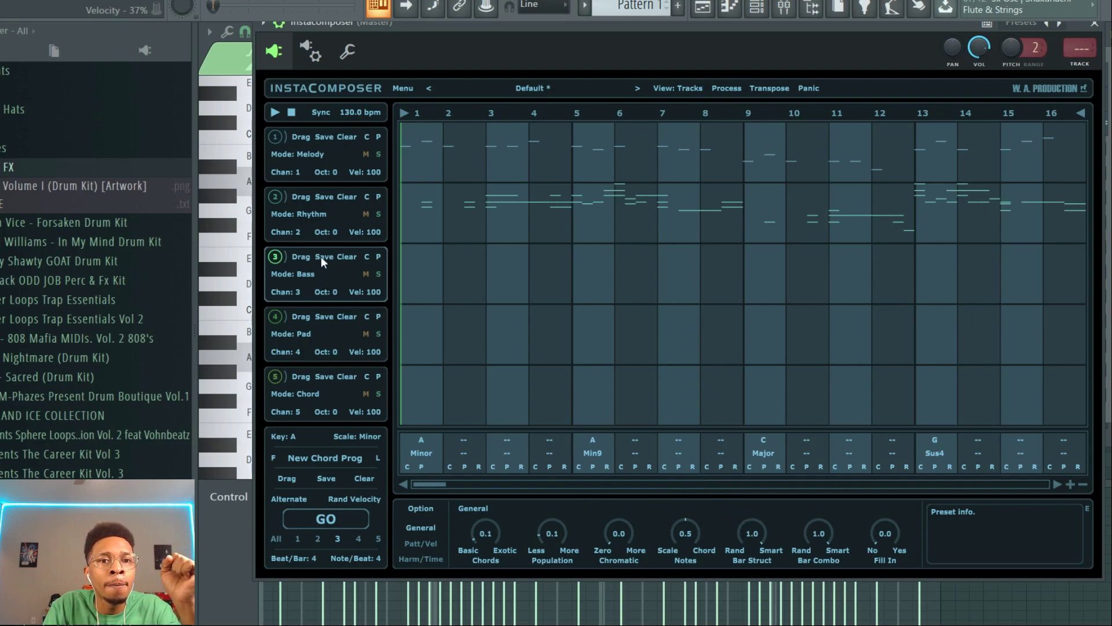
click(330, 522)
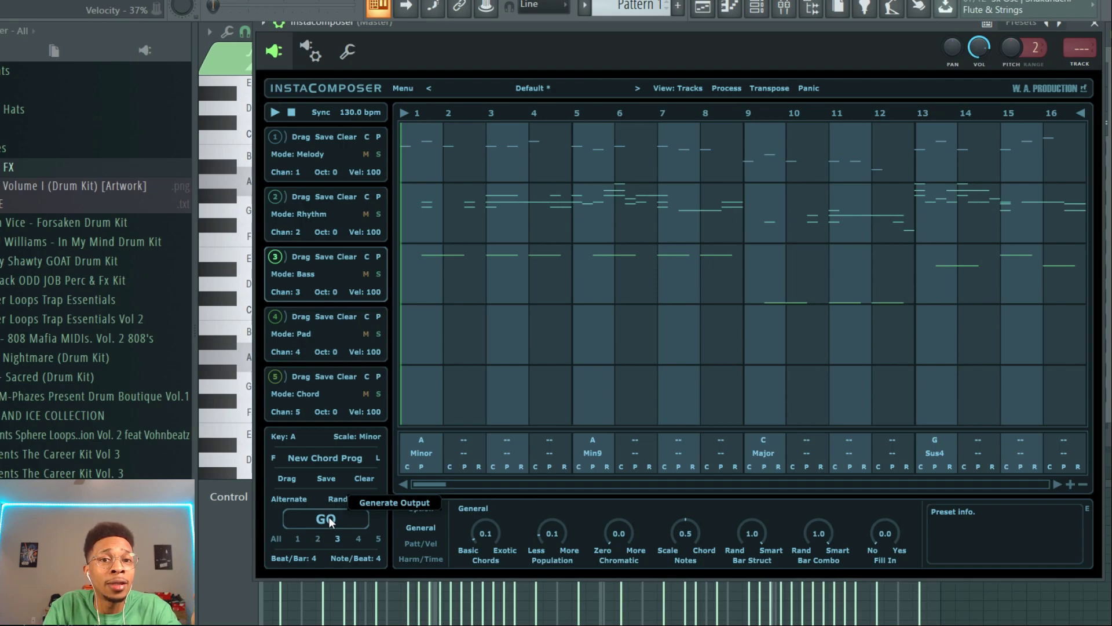
Transfer the track 3 bass part from Instacomposer onto the ElectraX #4 channel and open that channel's plugin window.
drag(569, 23, 621, 283)
drag(358, 509, 833, 154)
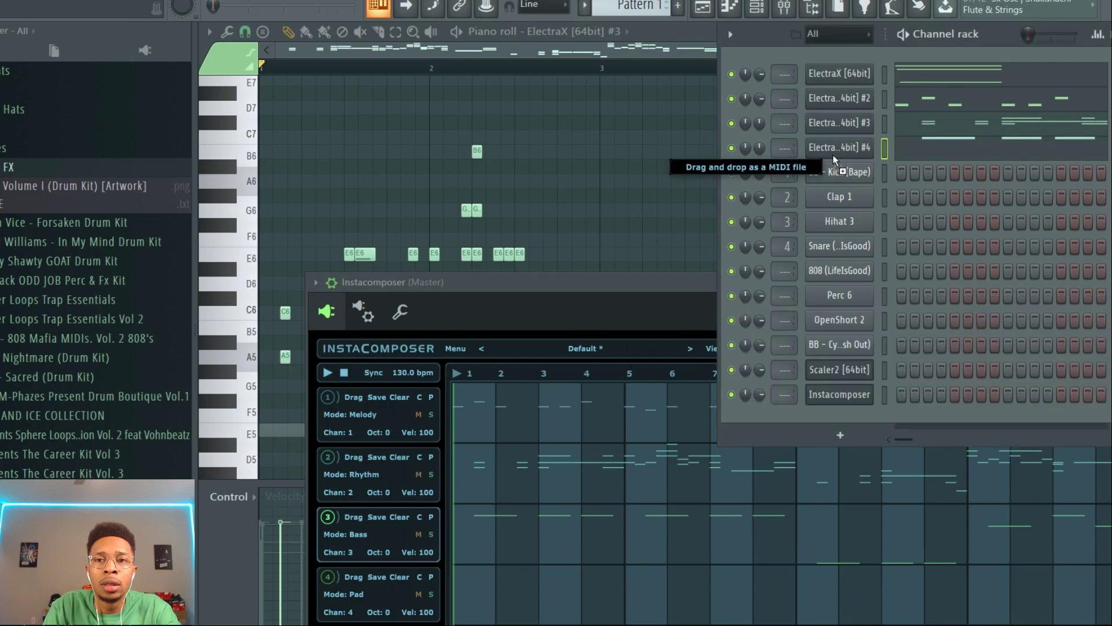
click(856, 151)
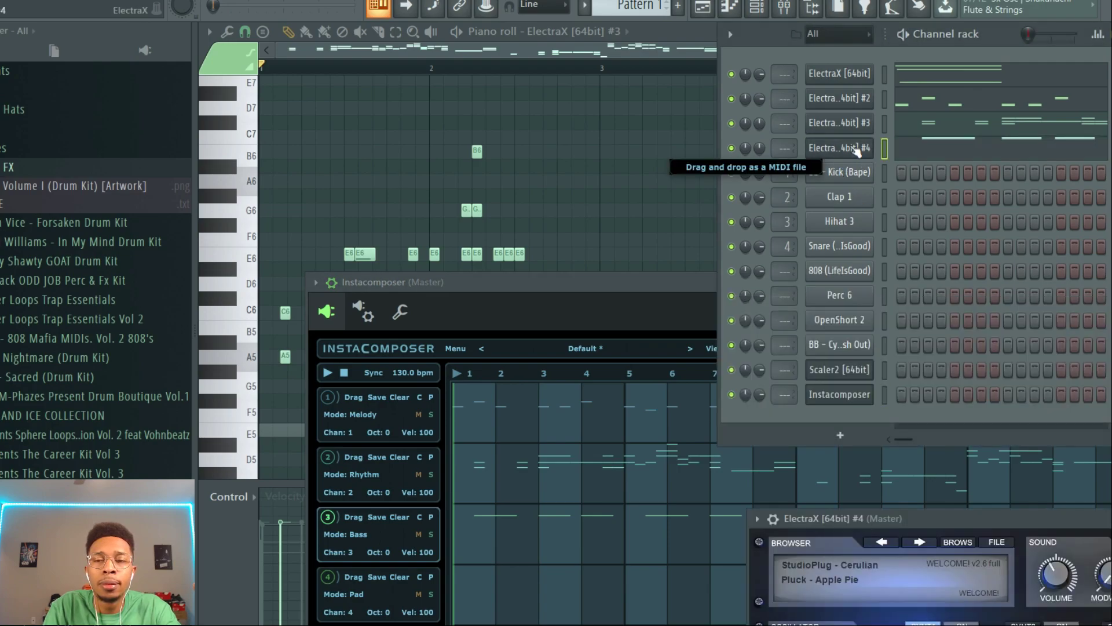
Load the Bass - Sun patch from the StudioPlug - Cerulian bank into ElectraX #4.
click(957, 543)
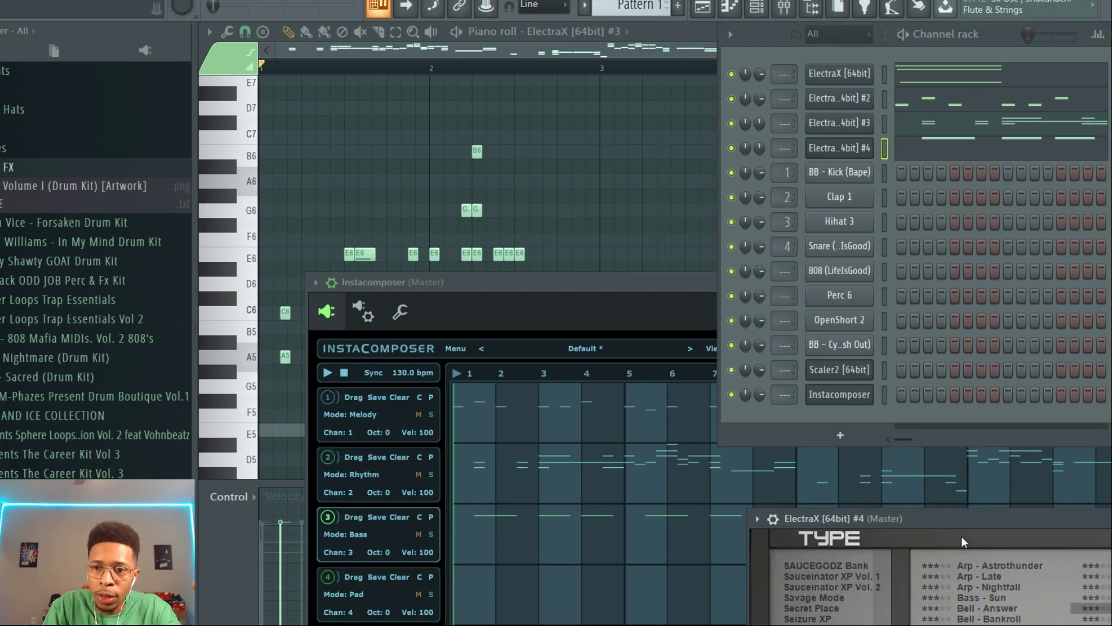
drag(974, 527, 453, 228)
click(485, 307)
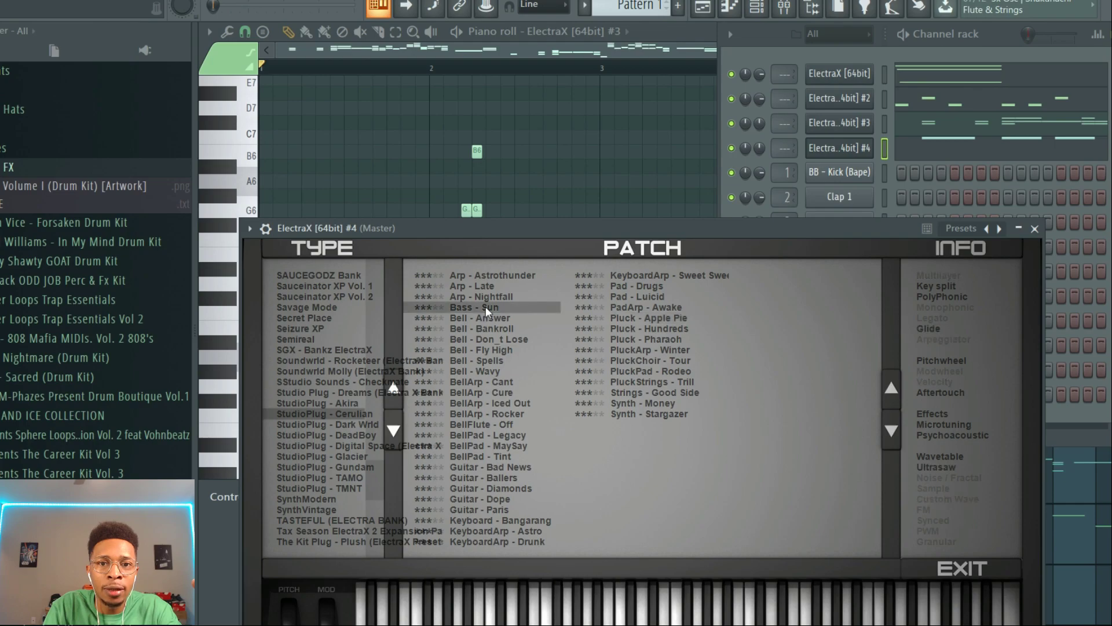
Play the generated bass part in the ElectraX #4 piano roll and raise all its notes by one octave.
click(922, 145)
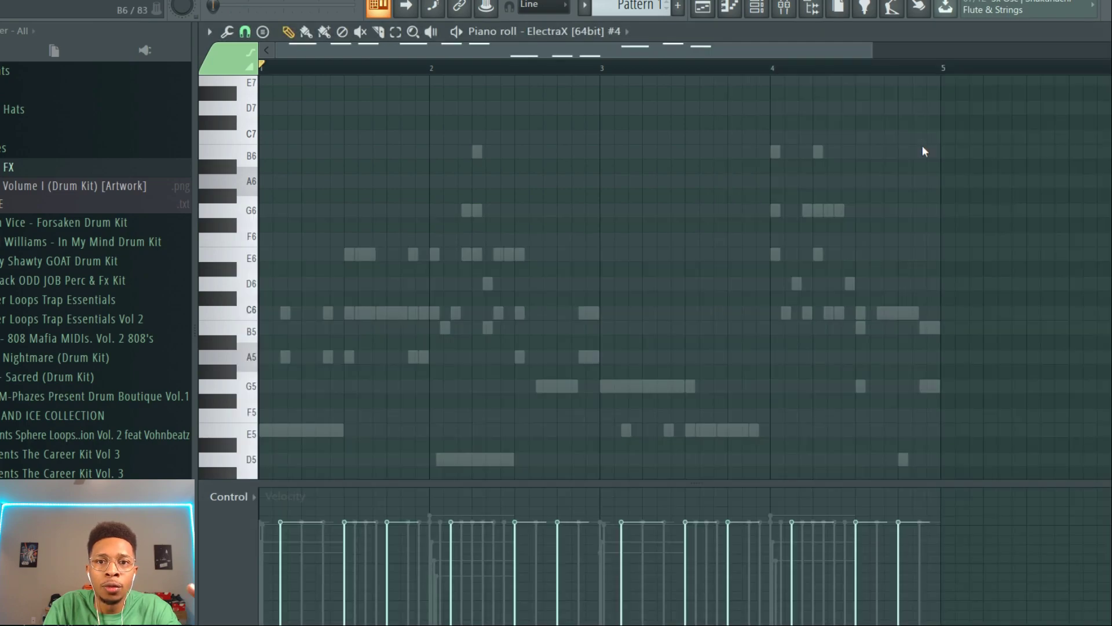
key(space)
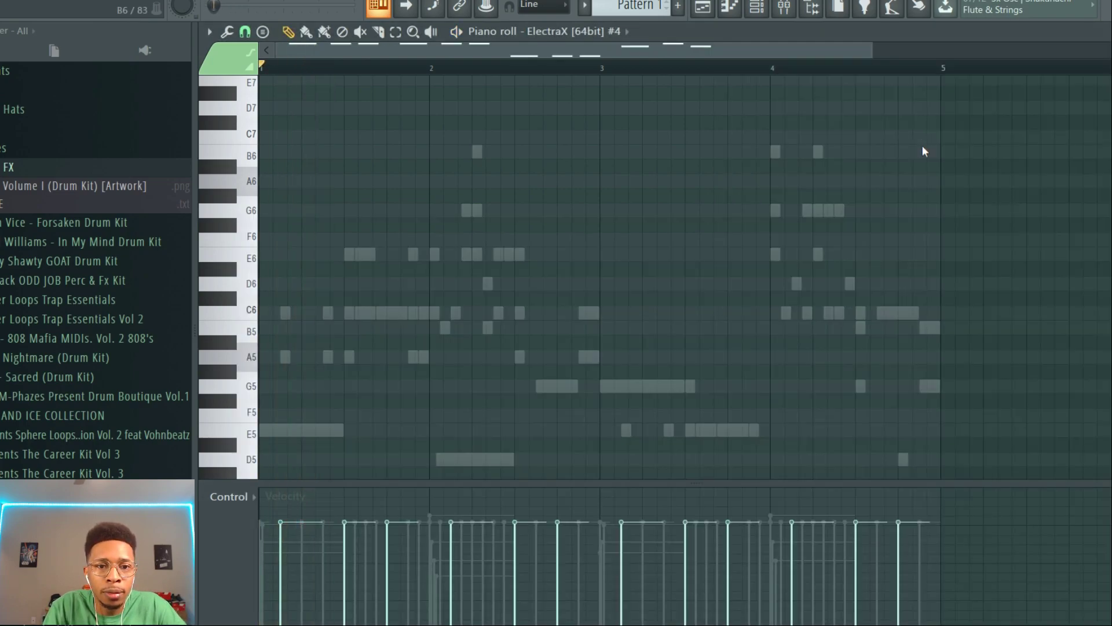
scroll(787, 330, down, 5)
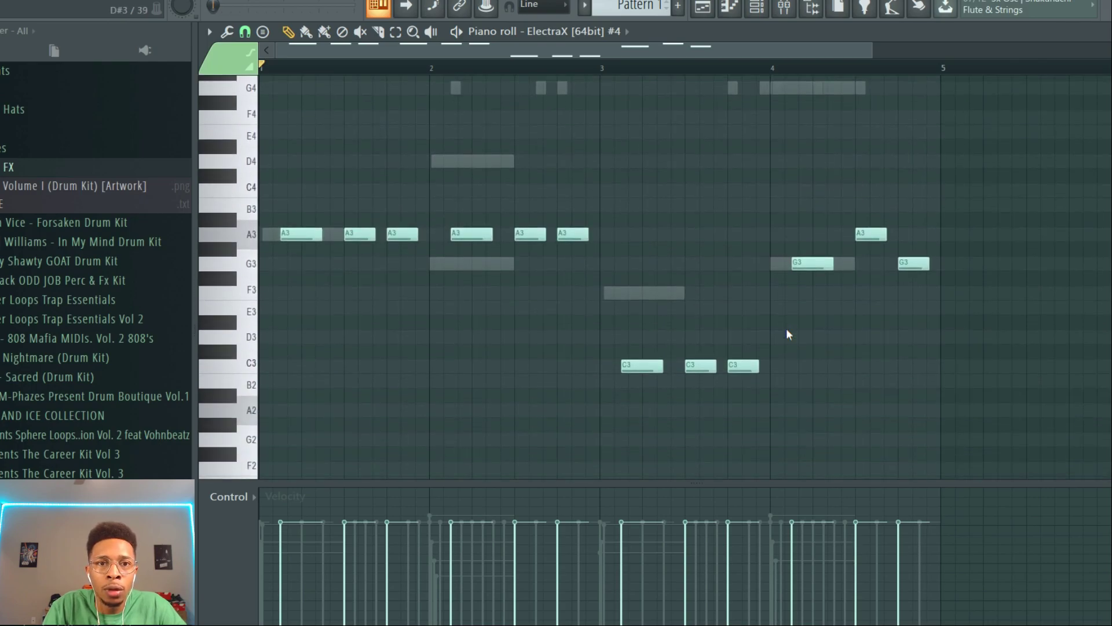
key(space)
Mute the ElectraX #2 and ElectraX #3 channels and play the pattern.
key(F6)
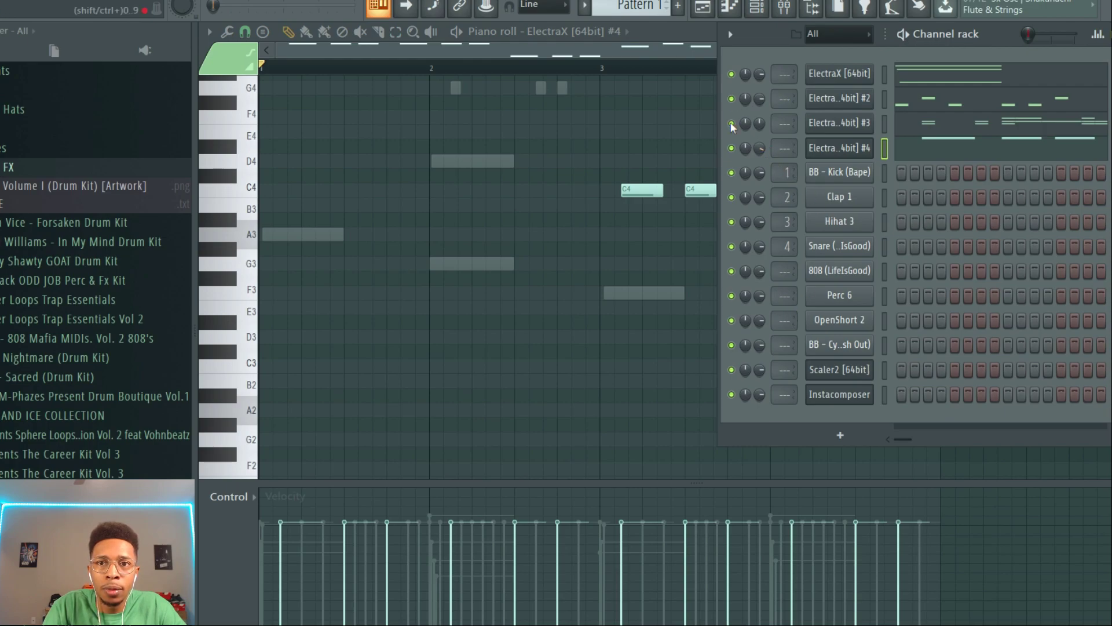
click(731, 99)
key(space)
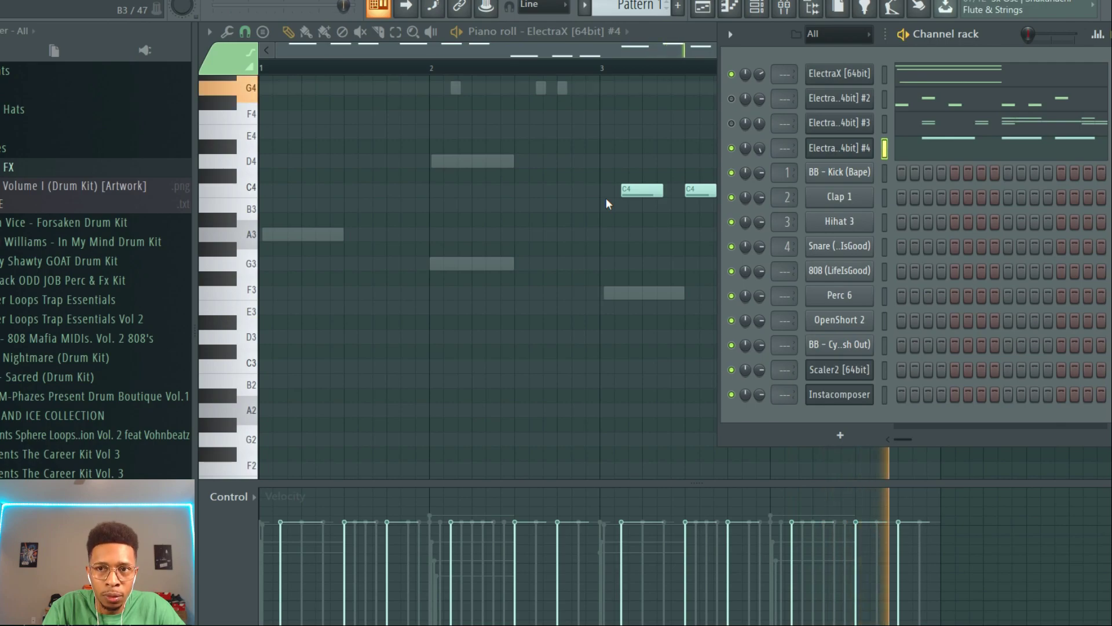
Lower the middle bass note of bar 4 in the ElectraX #4 piano roll to G4 during playback.
click(674, 43)
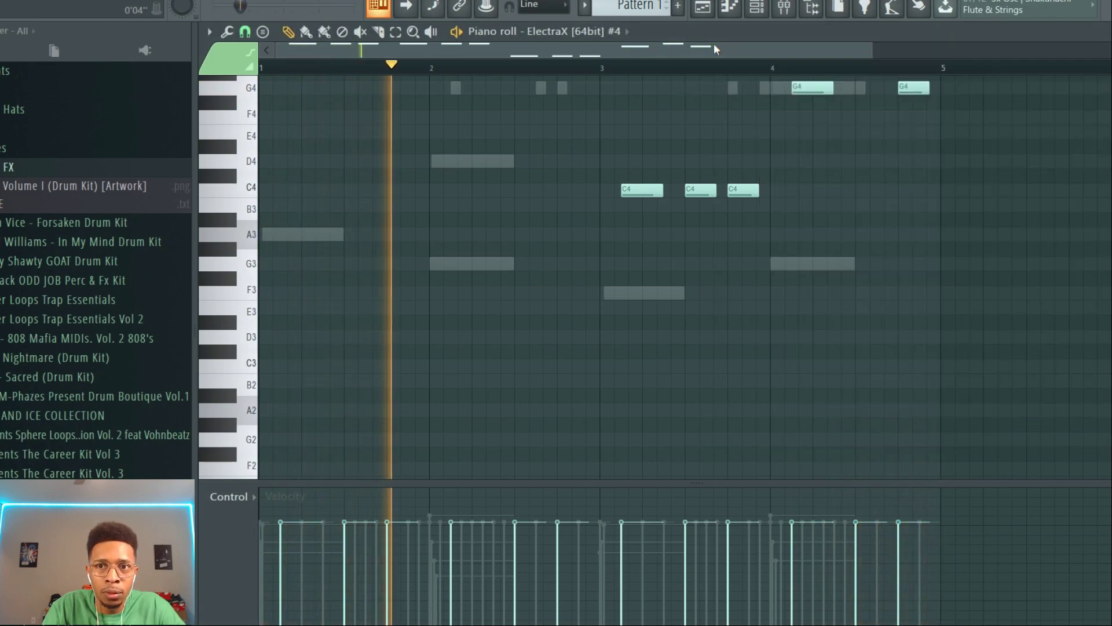
scroll(784, 146, up, 3)
drag(869, 234, 870, 252)
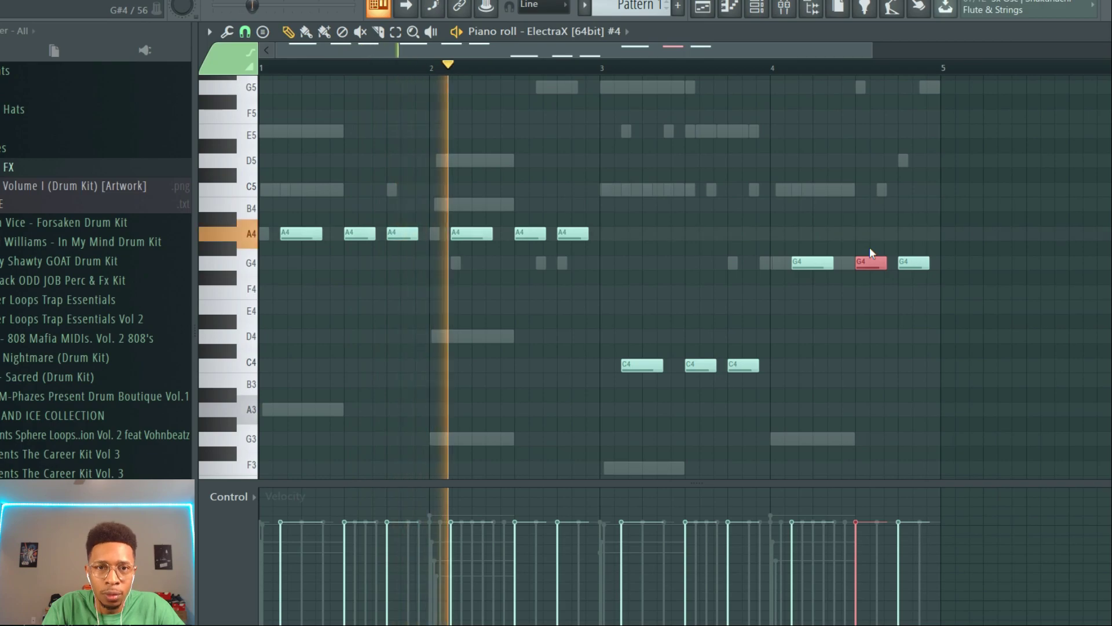
key(space)
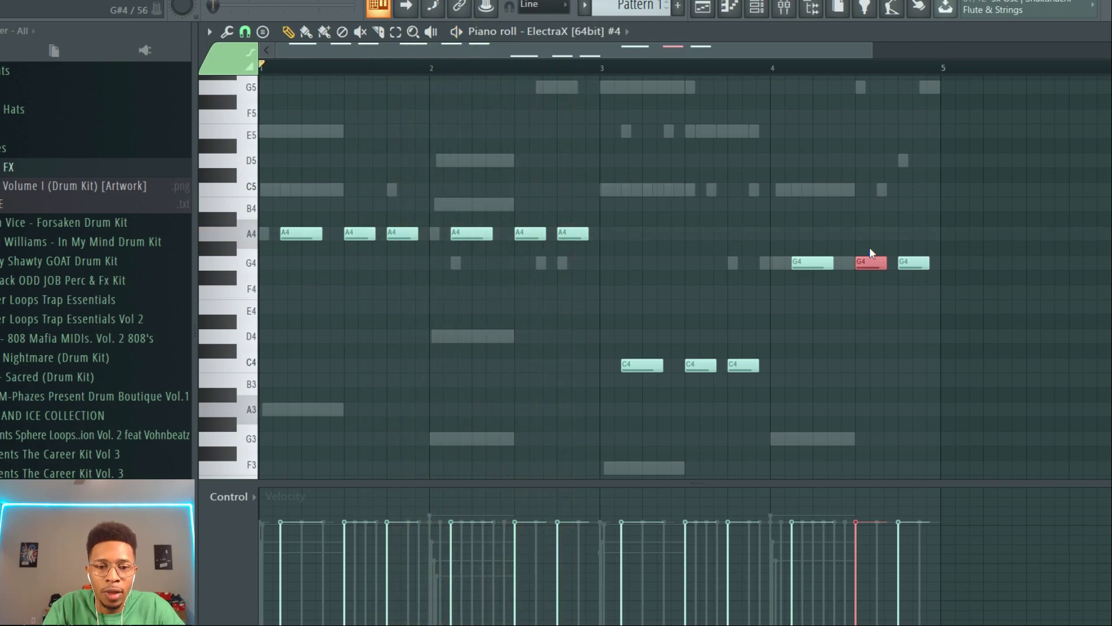
Mute the first ElectraX channel and listen to the ElectraX #4 bass part on its own.
key(F6)
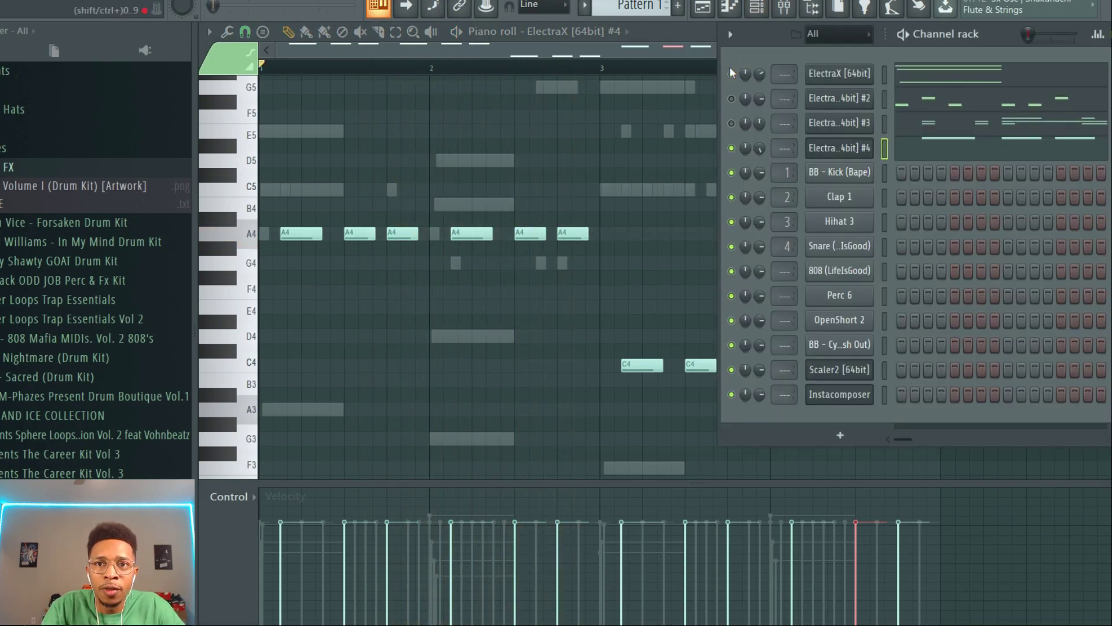
key(space)
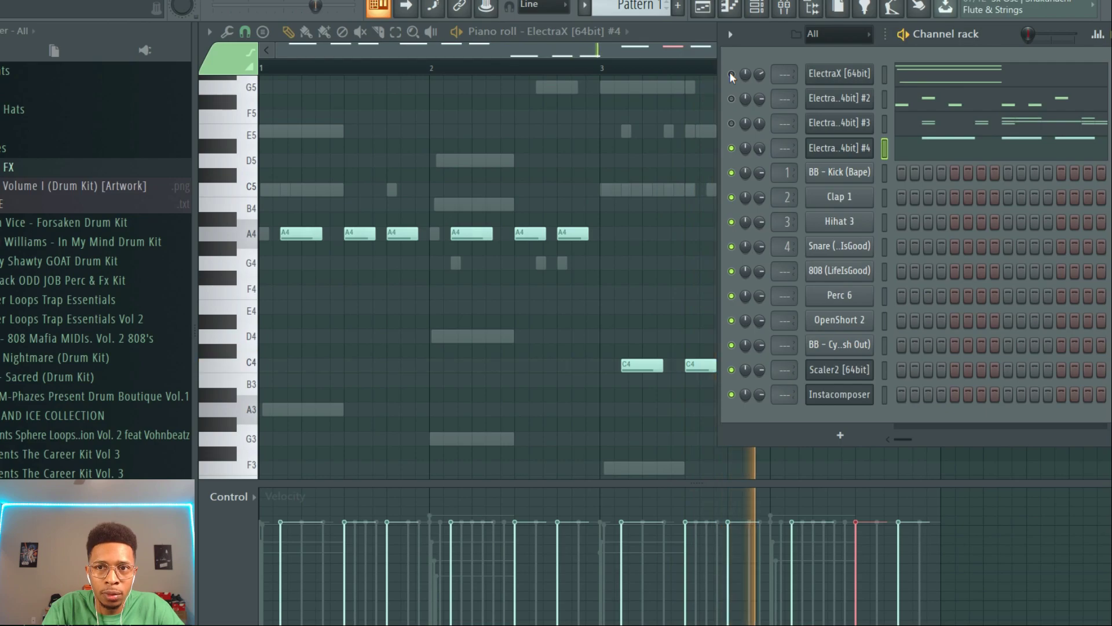
key(space)
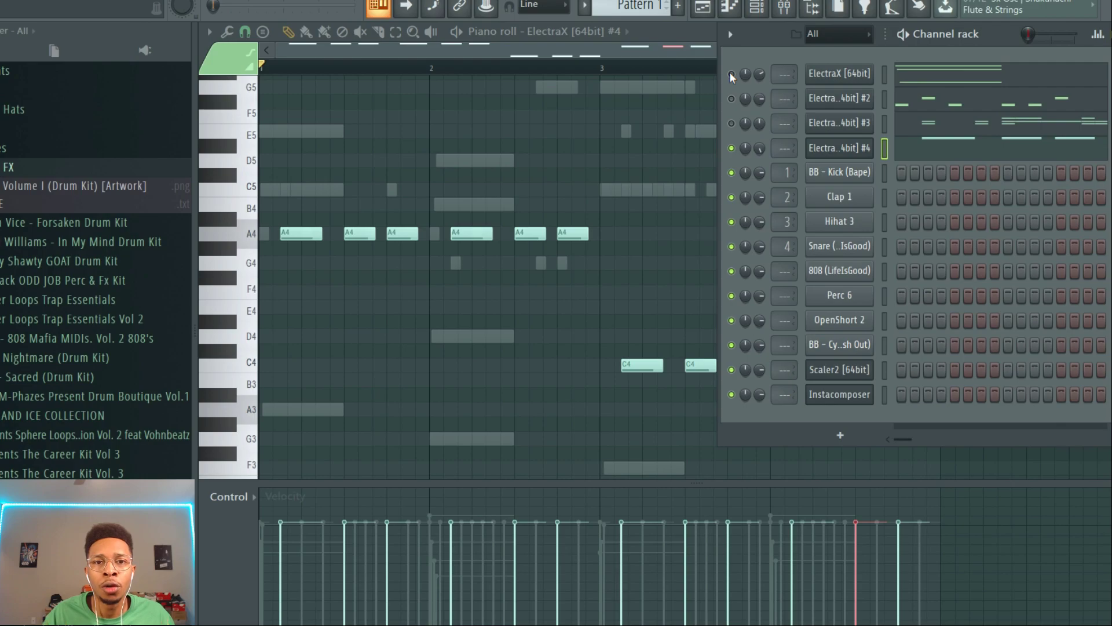
Consult the Scaler 2 chord progression, lower the three bass notes in bar 2 to G4, and play the pattern.
key(F6)
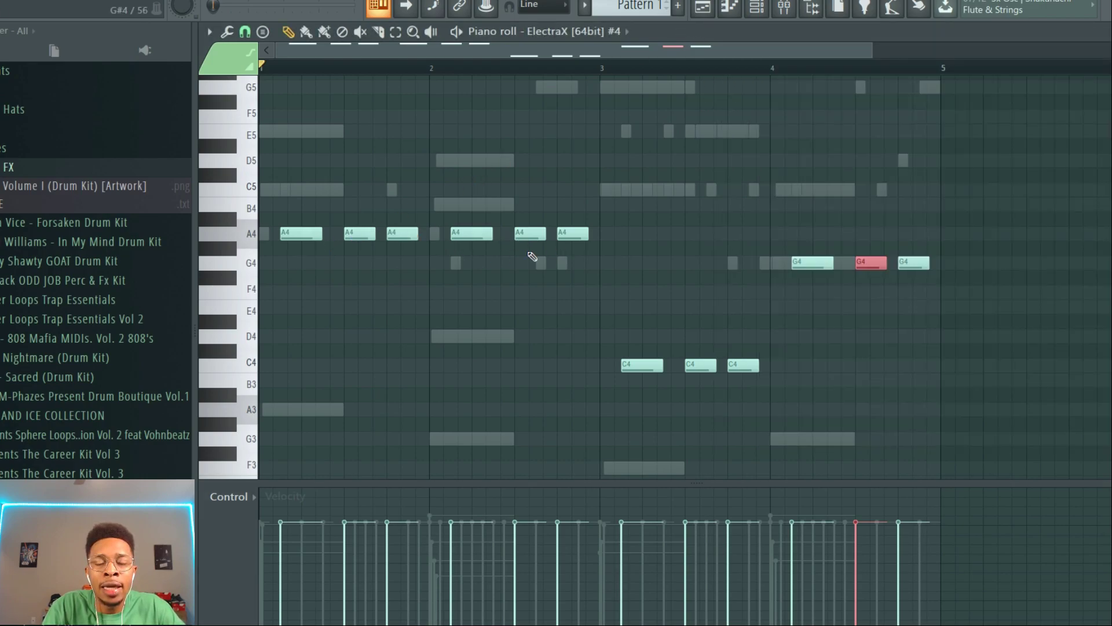
key(F6)
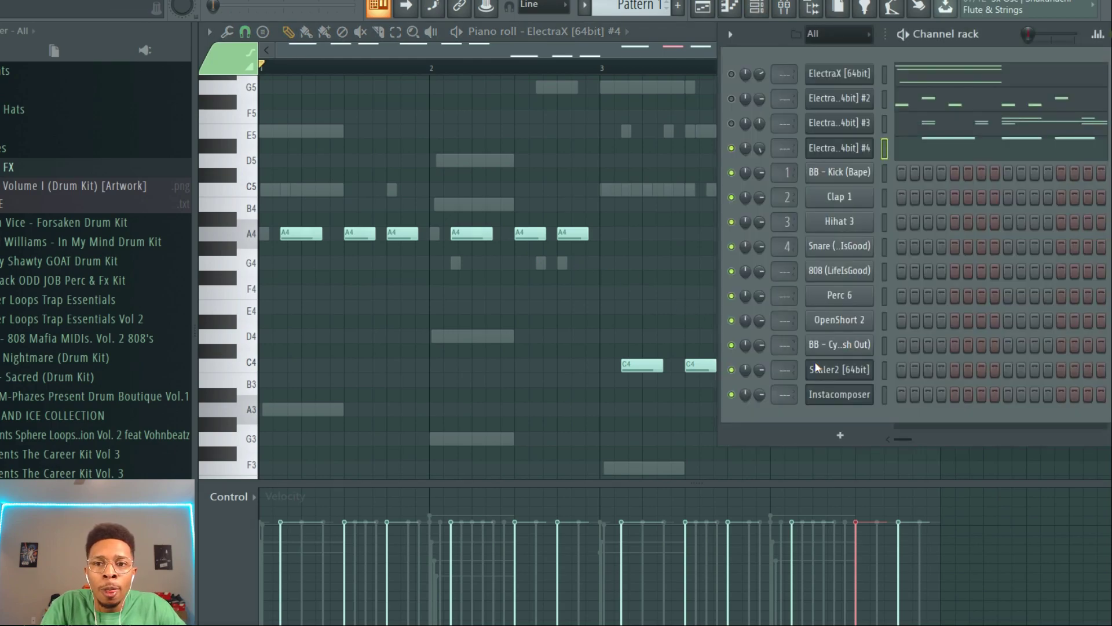
click(859, 370)
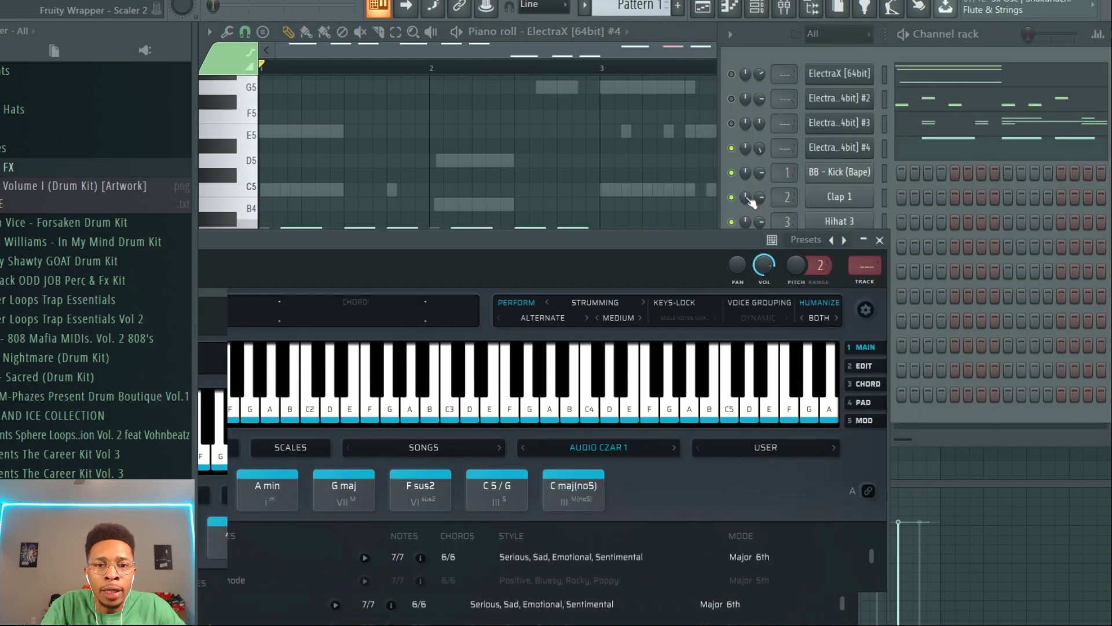
drag(748, 199, 794, 515)
drag(443, 214, 571, 238)
key(shift+Down)
key(shift+Down)
key(space)
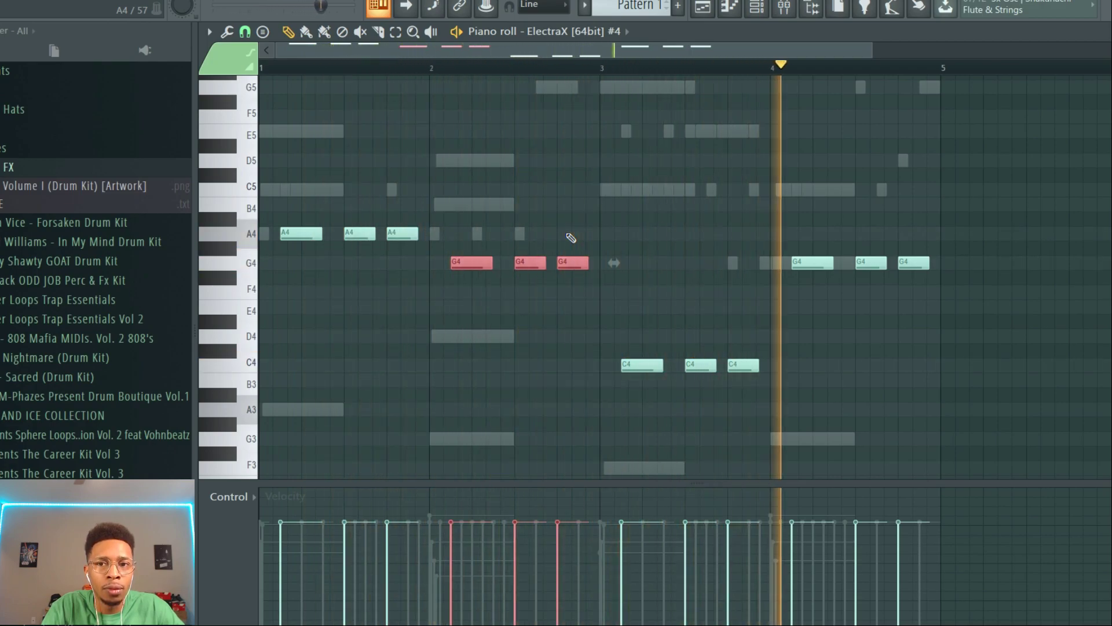
key(space)
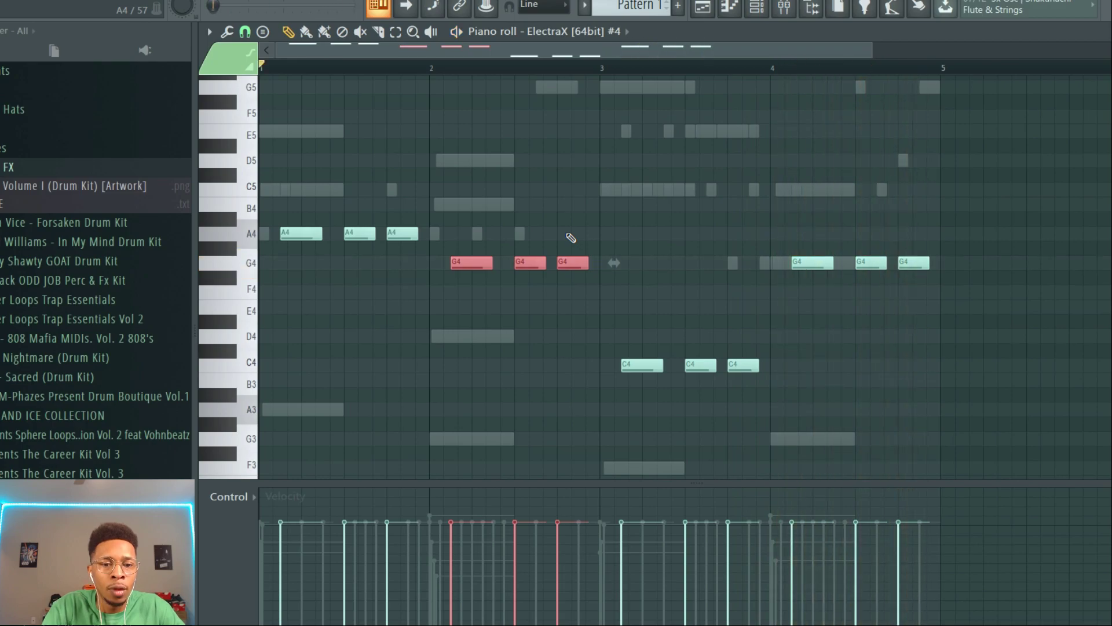
Check the third chord in Scaler 2 and raise the three bass notes in bar 3 to F4.
key(F6)
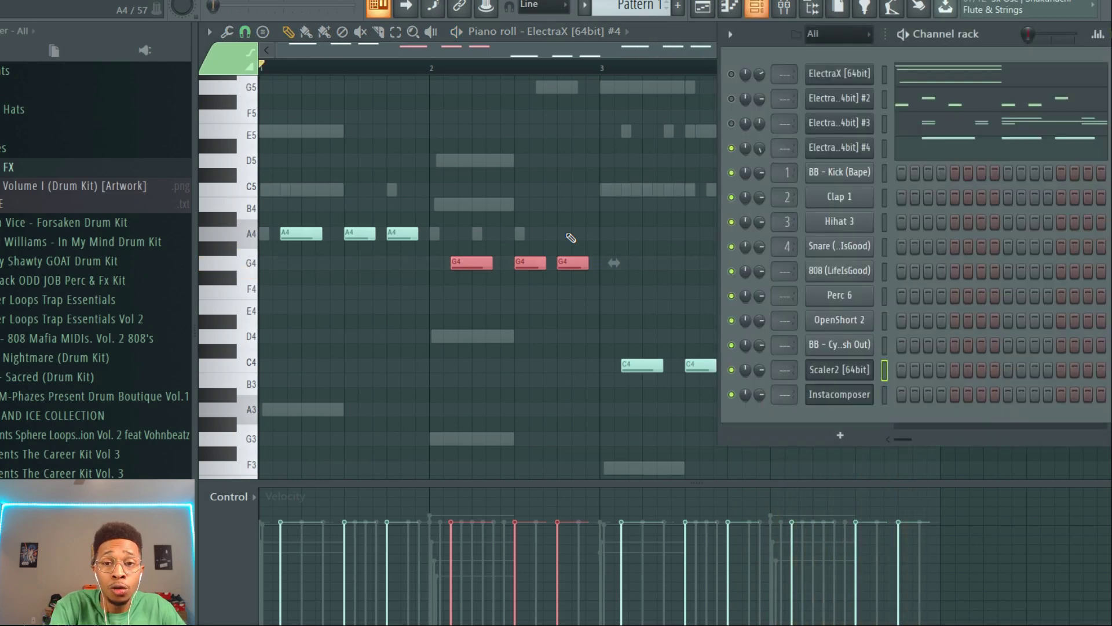
click(835, 368)
drag(630, 488, 673, 443)
drag(591, 343, 747, 374)
key(shift+Up)
key(shift+Up)
key(shift+Up)
key(shift+Up)
key(shift+Up)
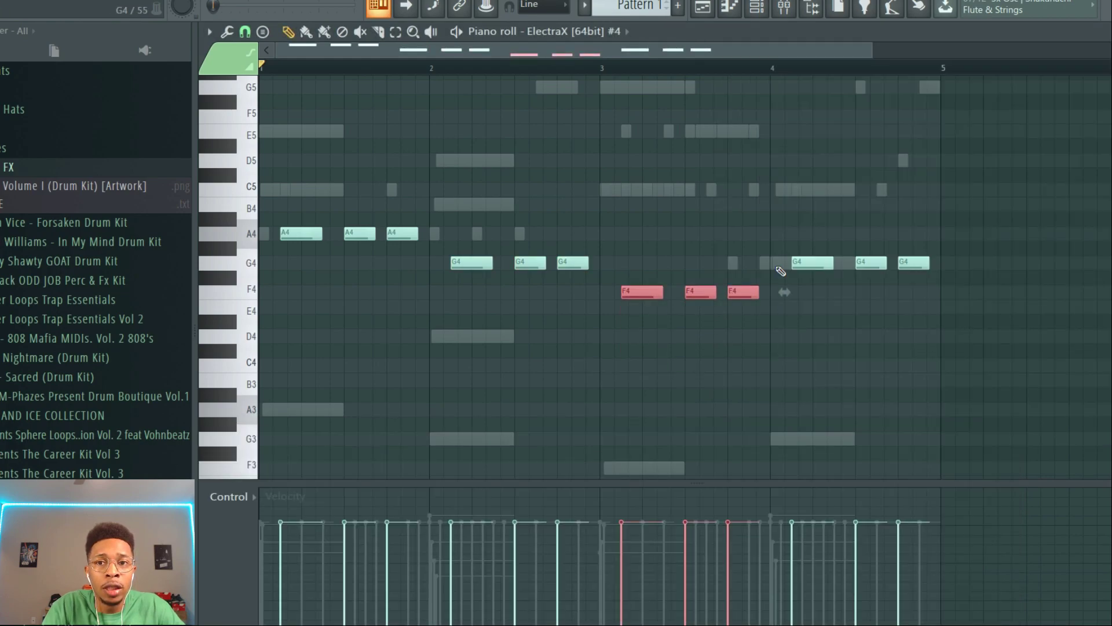
Lower the three bass notes in bar 4 to C4 and play the pattern.
drag(772, 256, 926, 267)
key(shift+Down)
key(shift+Down)
key(shift+Down)
key(shift+Down)
key(shift+Down)
key(shift+Down)
key(shift+Down)
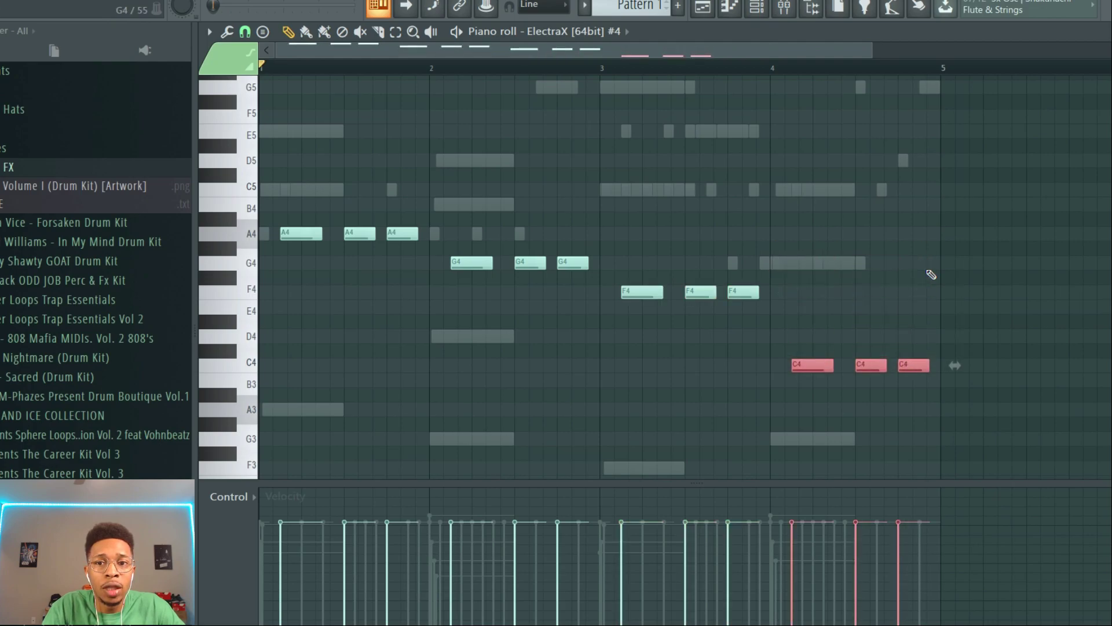
key(space)
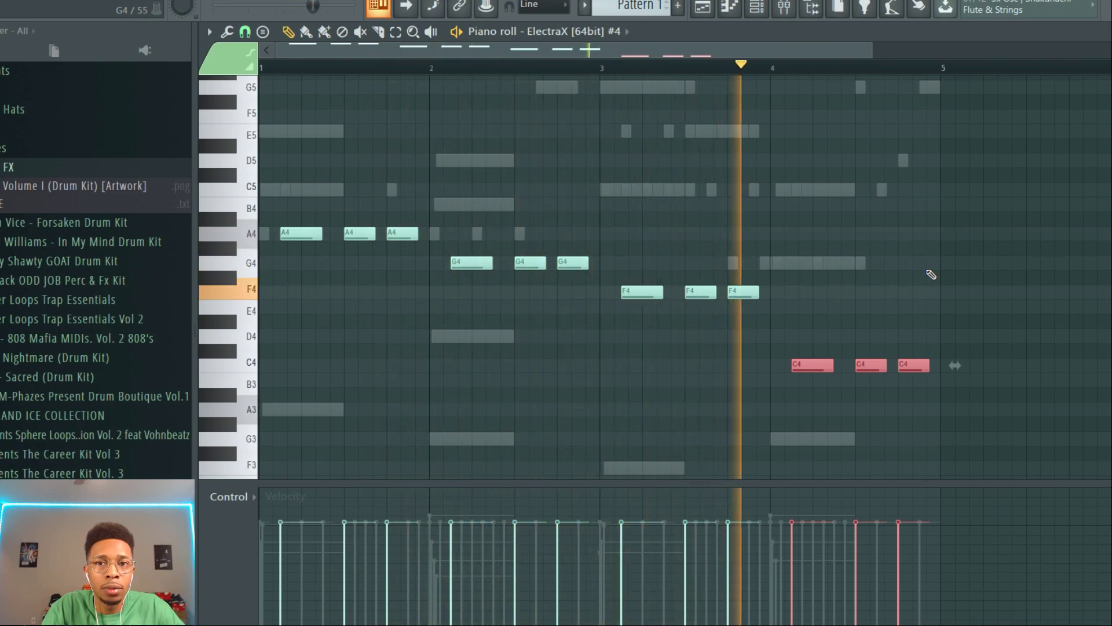
key(space)
Try the three bar 4 bass notes an octave higher at C5 and play the pattern.
key(shift+Up)
key(shift+Up)
key(shift+Up)
key(shift+Up)
key(shift+Up)
key(shift+Up)
key(shift+Up)
key(shift+Up)
key(shift+Up)
key(shift+Up)
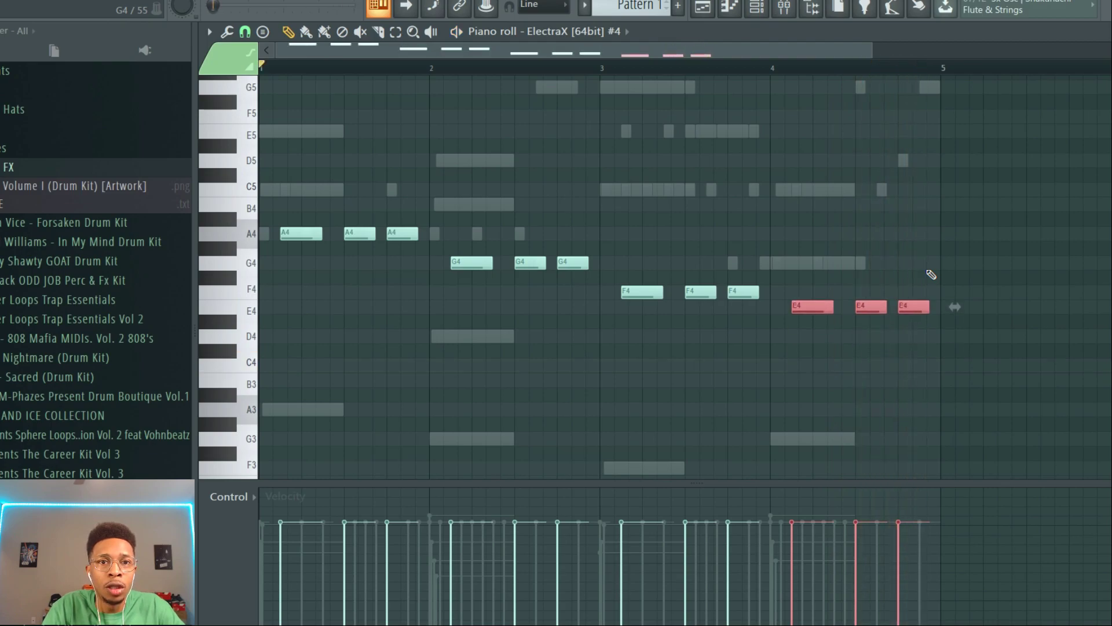
key(shift+Up)
key(shift+Up)
key(space)
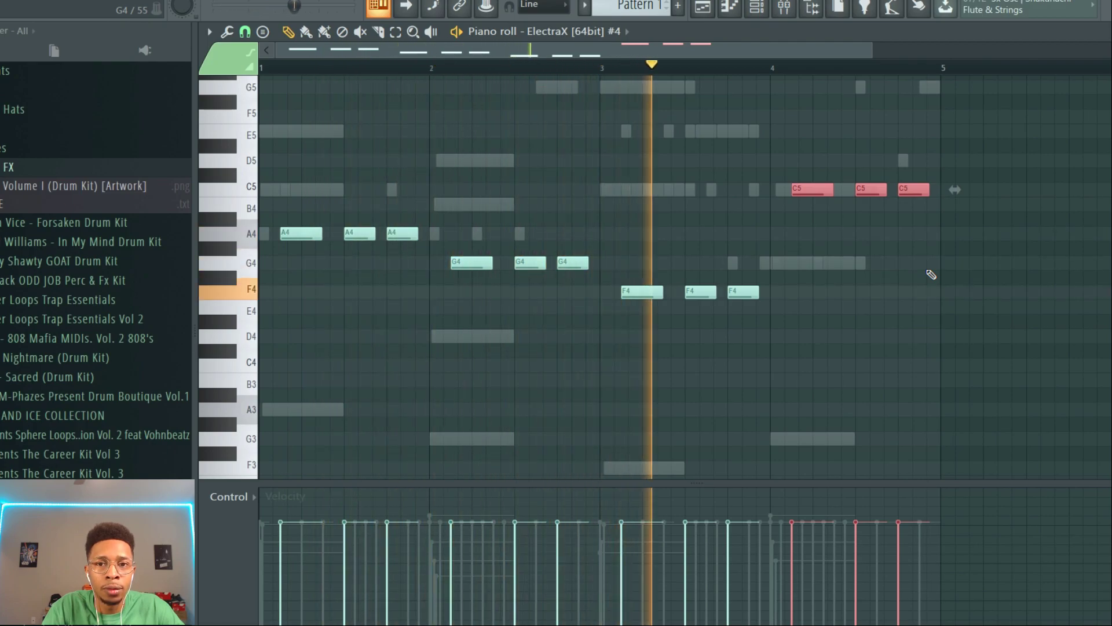
key(space)
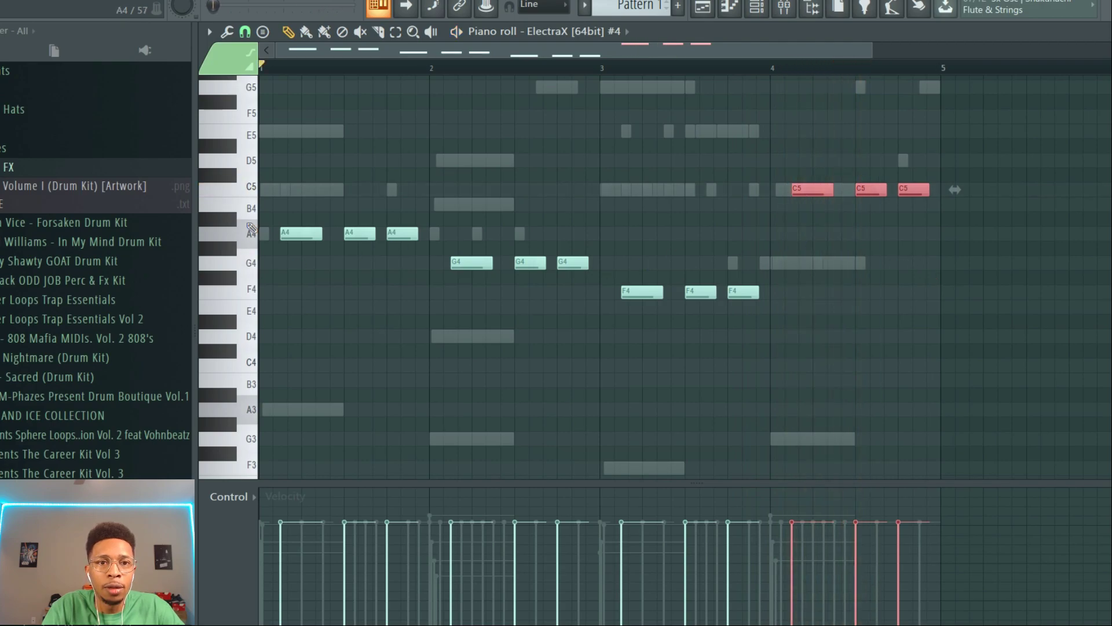
Compare the C5 and C4 pitches on the piano keys and return the three bar 4 bass notes to C4.
click(253, 192)
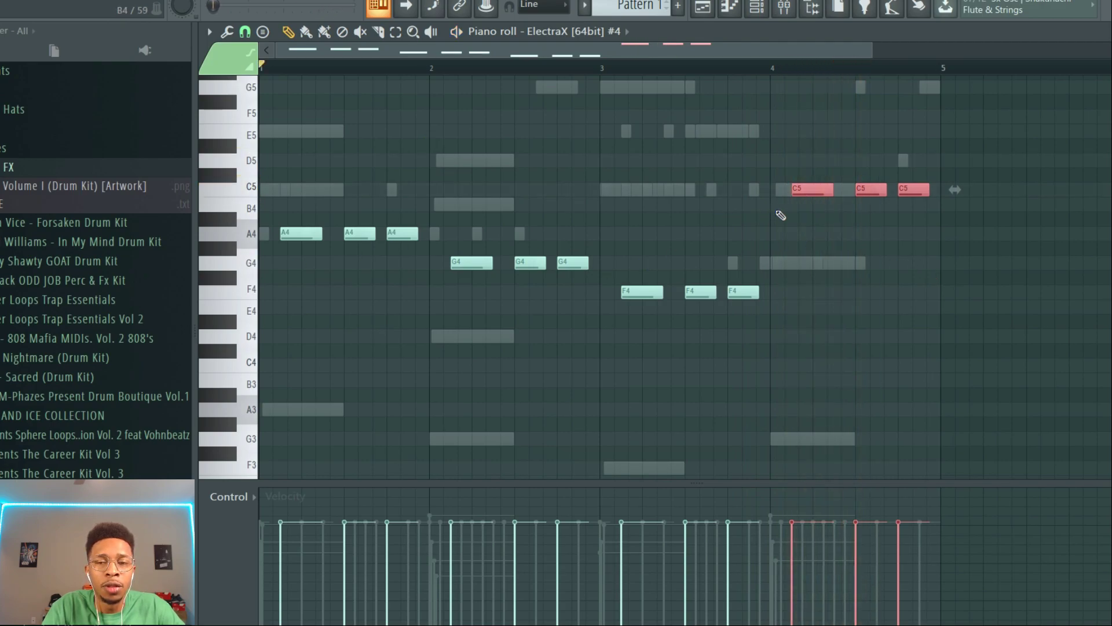
key(shift+Down)
key(shift+Down)
key(shift+Down)
key(shift+Down)
key(shift+Down)
key(shift+Down)
key(shift+Down)
key(shift+Down)
key(shift+Down)
key(shift+Down)
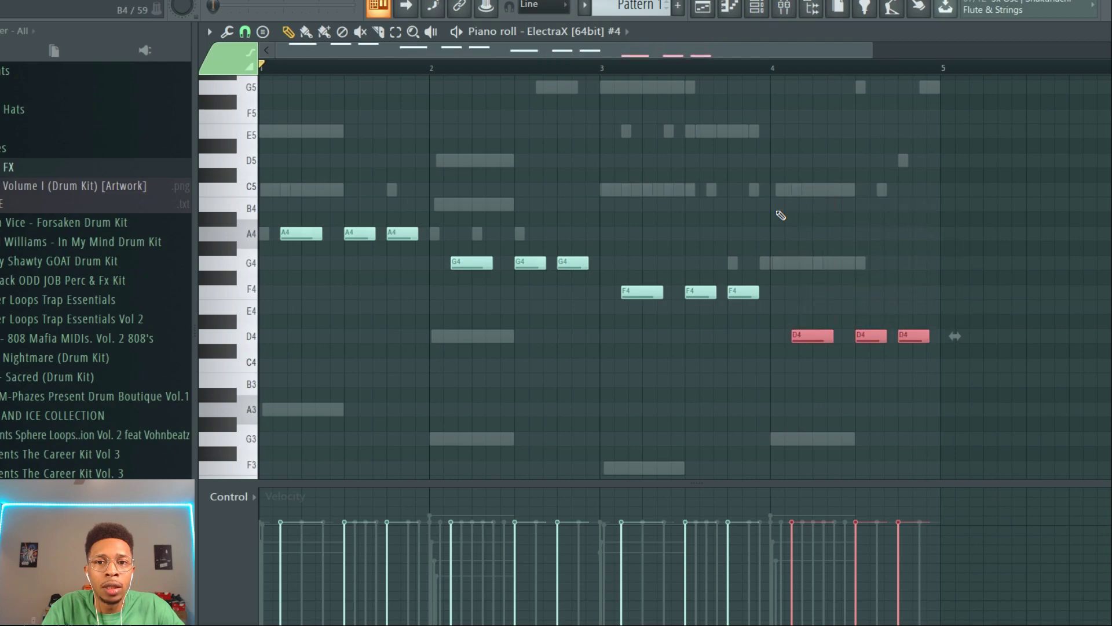
key(shift+Down)
key(shift+Down)
click(253, 362)
click(253, 362)
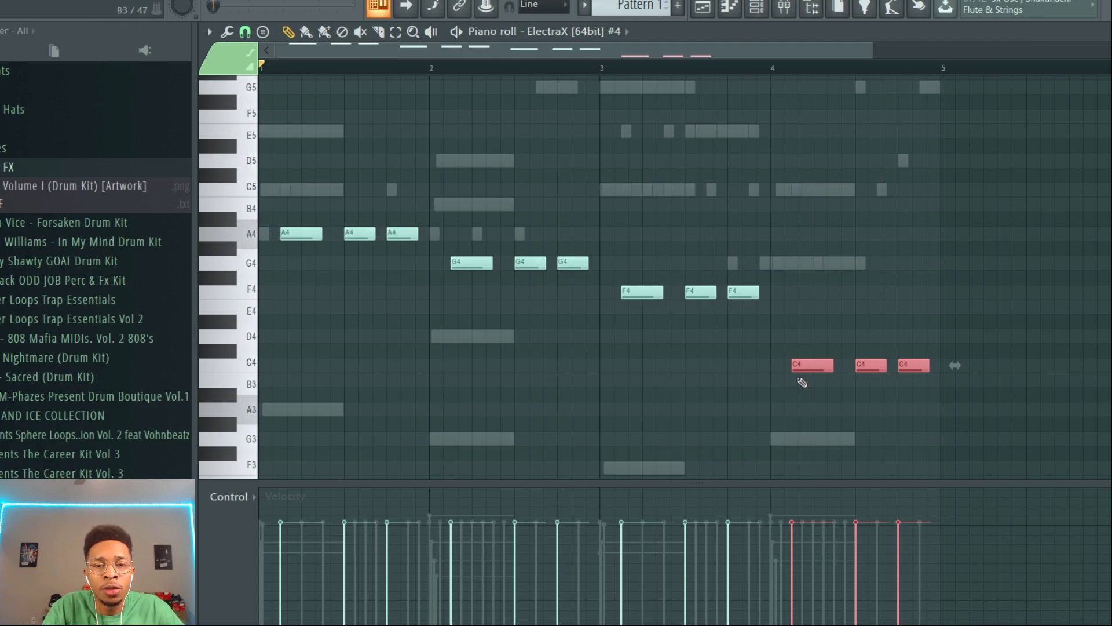
Unmute the ElectraX and ElectraX #2 channels and play them together with the bass.
key(F6)
click(731, 75)
click(731, 99)
key(space)
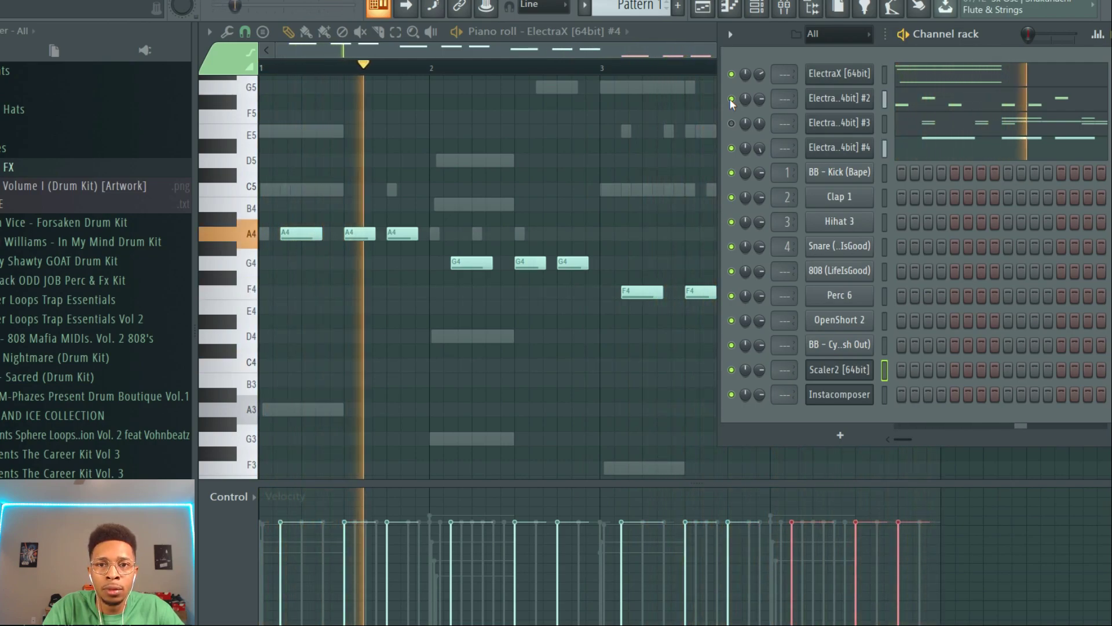
key(space)
Raise only the last bass note of bar 4 to G4 and play the pattern.
click(708, 56)
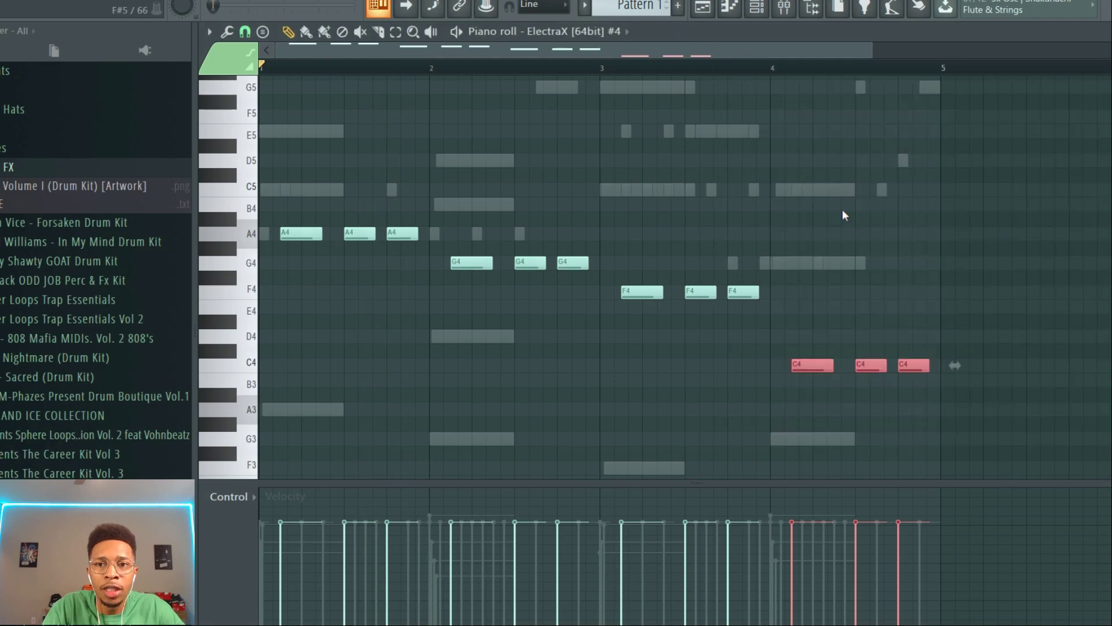
drag(922, 346, 926, 385)
key(Up)
key(Up)
key(Up)
key(Up)
key(Up)
key(Up)
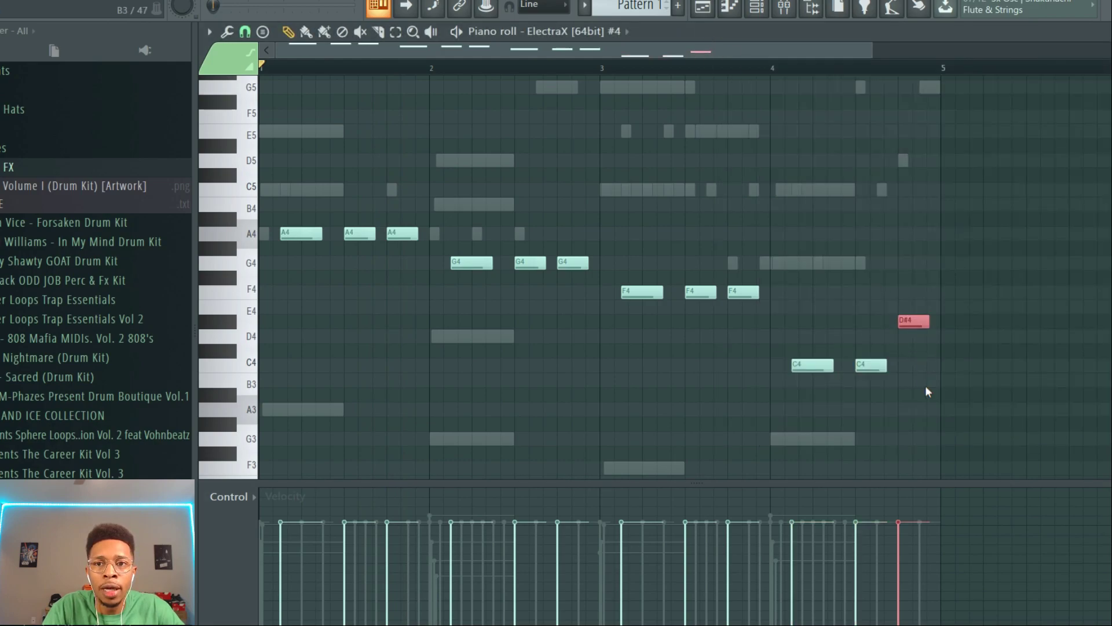
key(Up)
key(space)
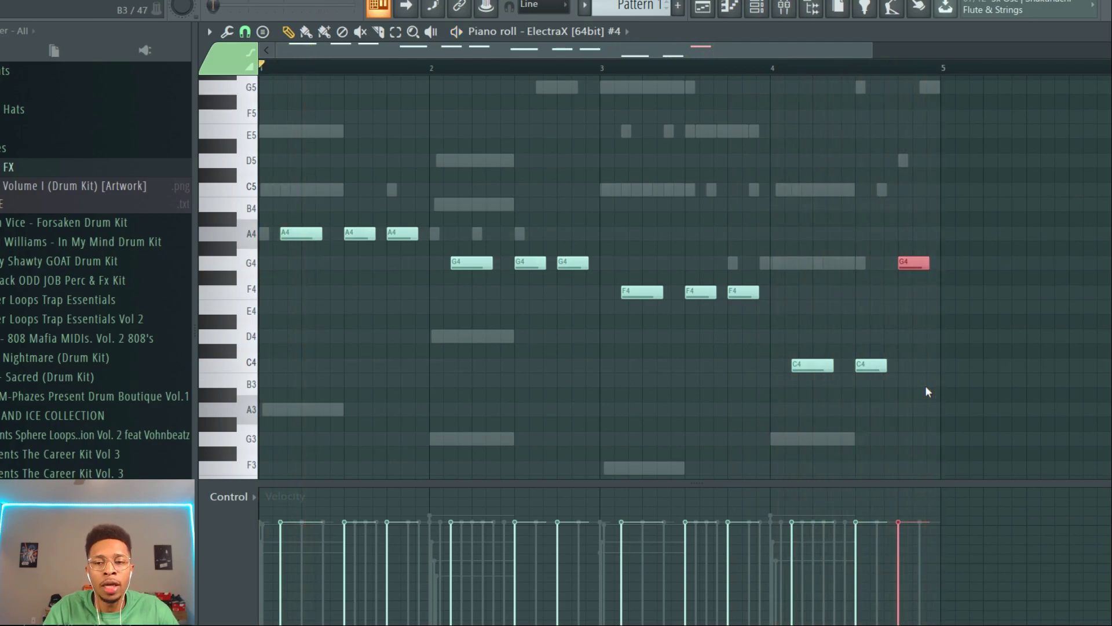
Open Instacomposer from the channel rack and move its window up until all five tracks and the chord row are in view.
key(F6)
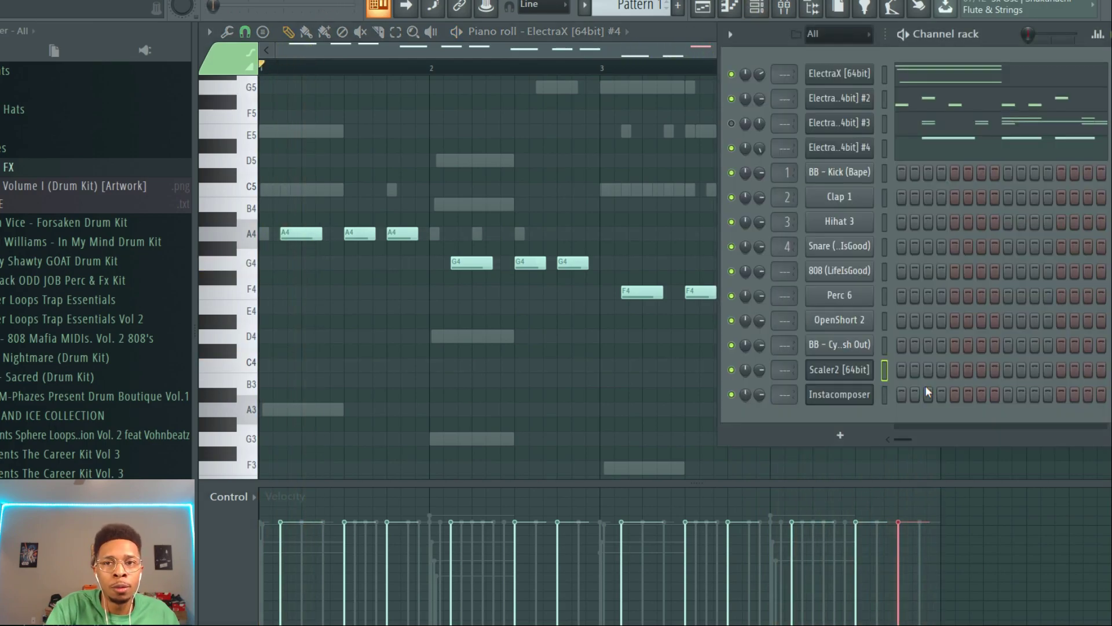
click(845, 395)
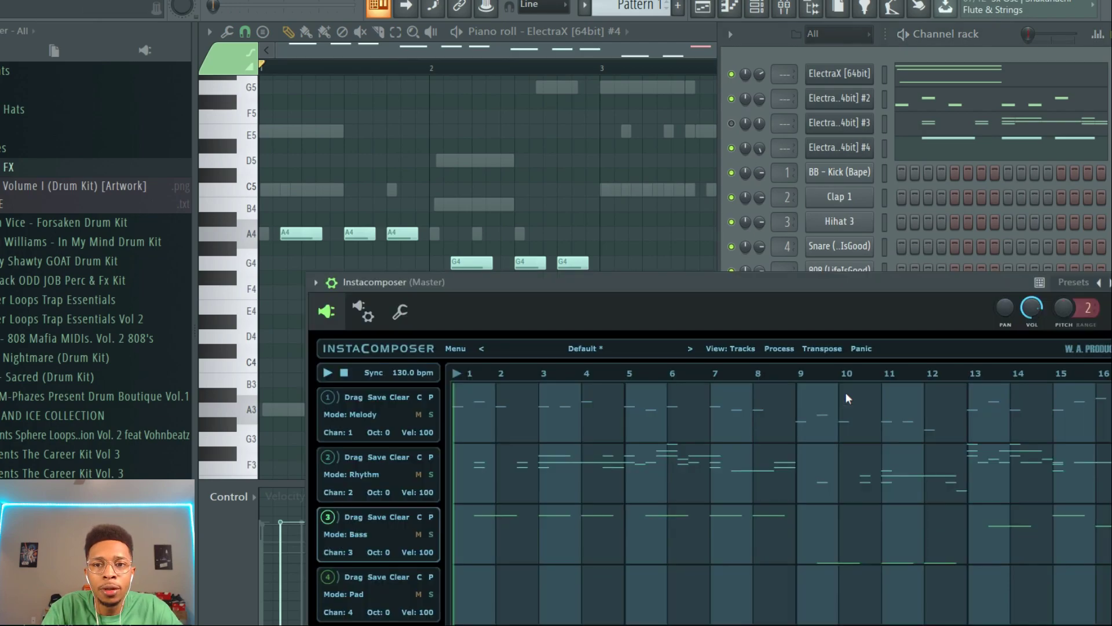
drag(721, 276, 671, 87)
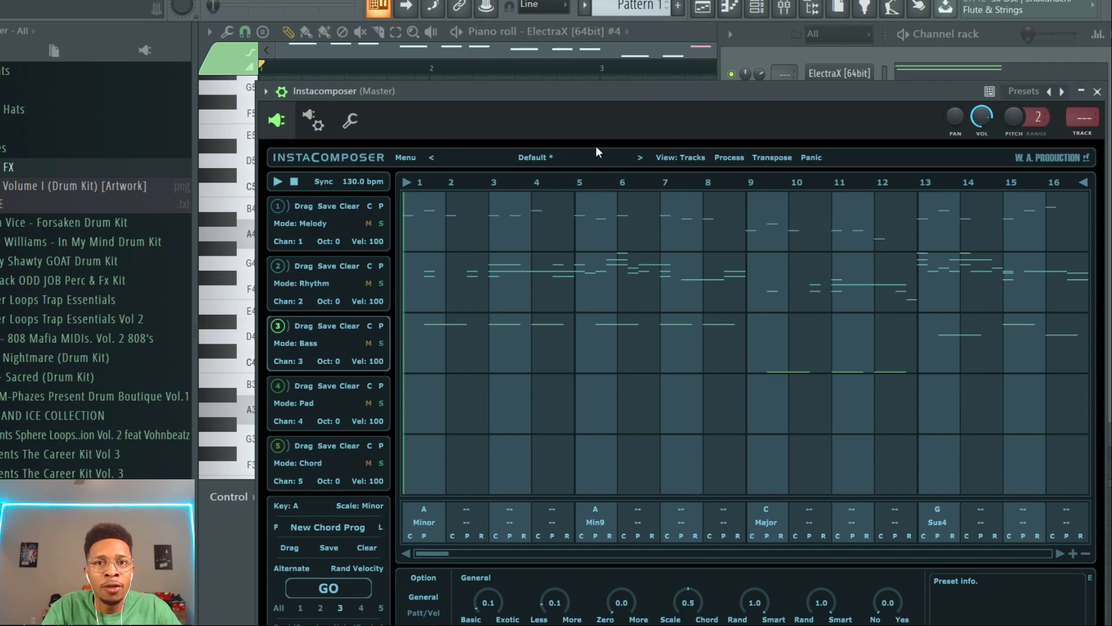
Look through Instacomposer's pattern/velocity and harmony/time option settings.
drag(603, 93, 590, 24)
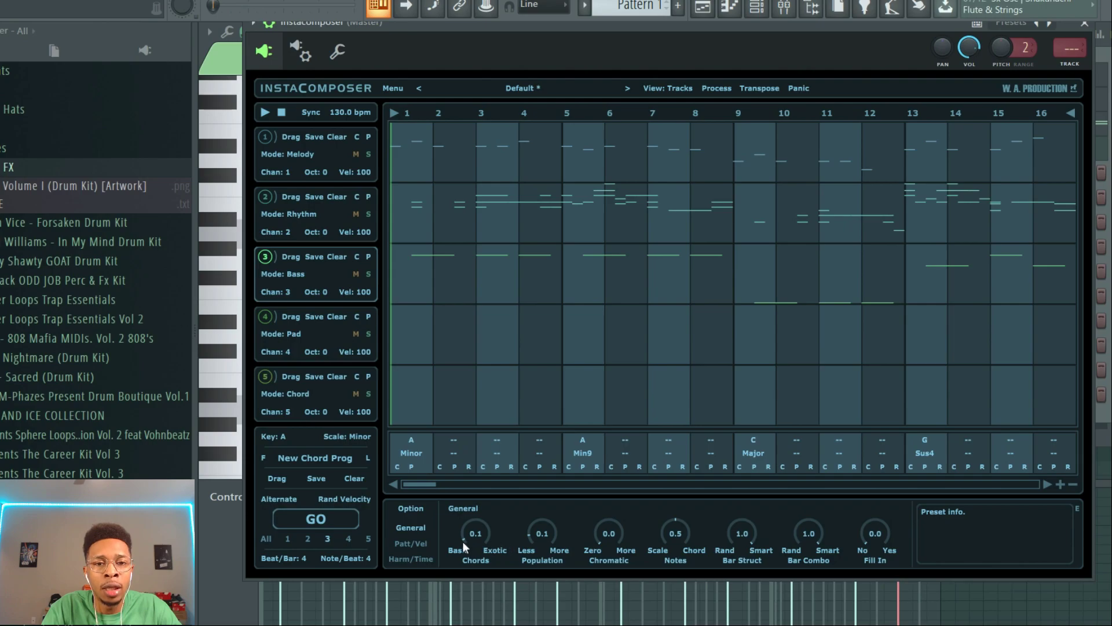
click(423, 544)
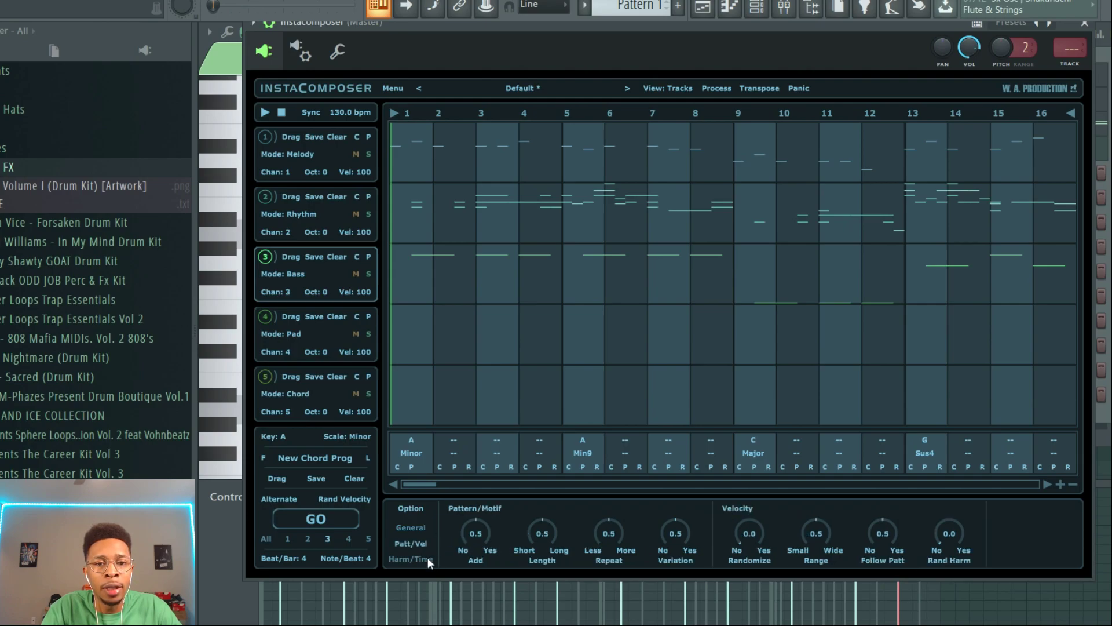
click(423, 558)
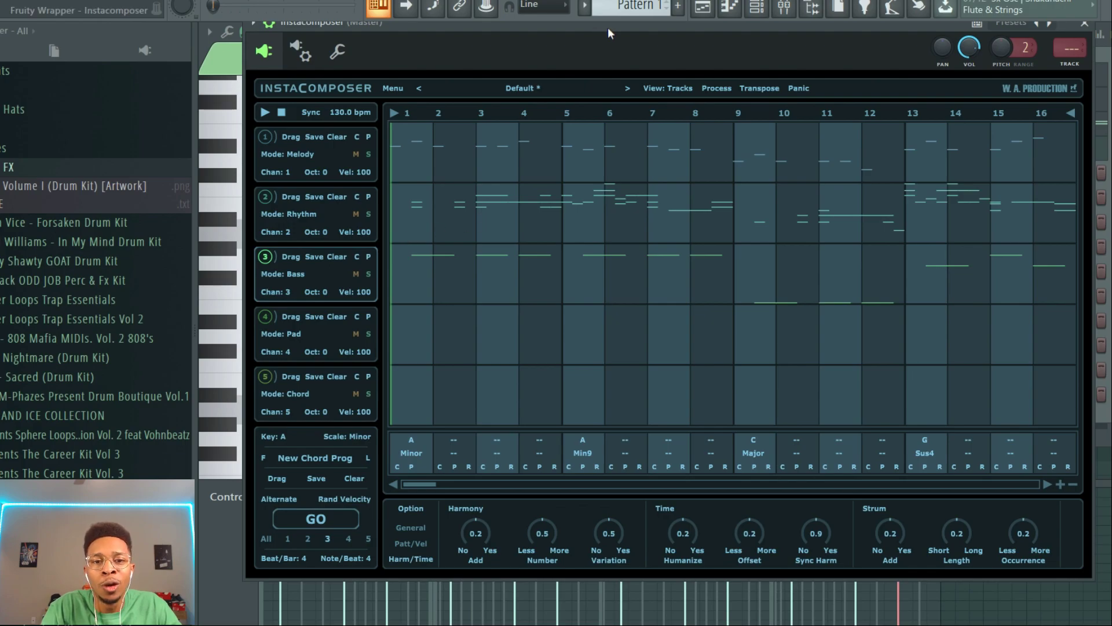
Move the Instacomposer window clear of the channel rack, unmute ElectraX #3 and play all four ElectraX layers together.
drag(608, 29, 543, 432)
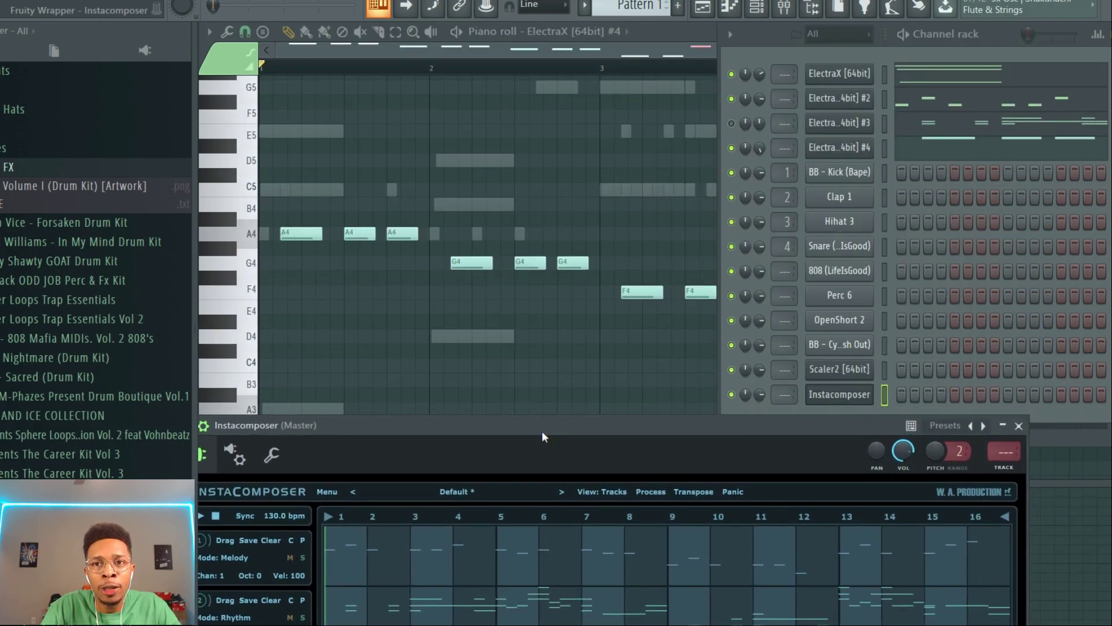
click(729, 123)
key(space)
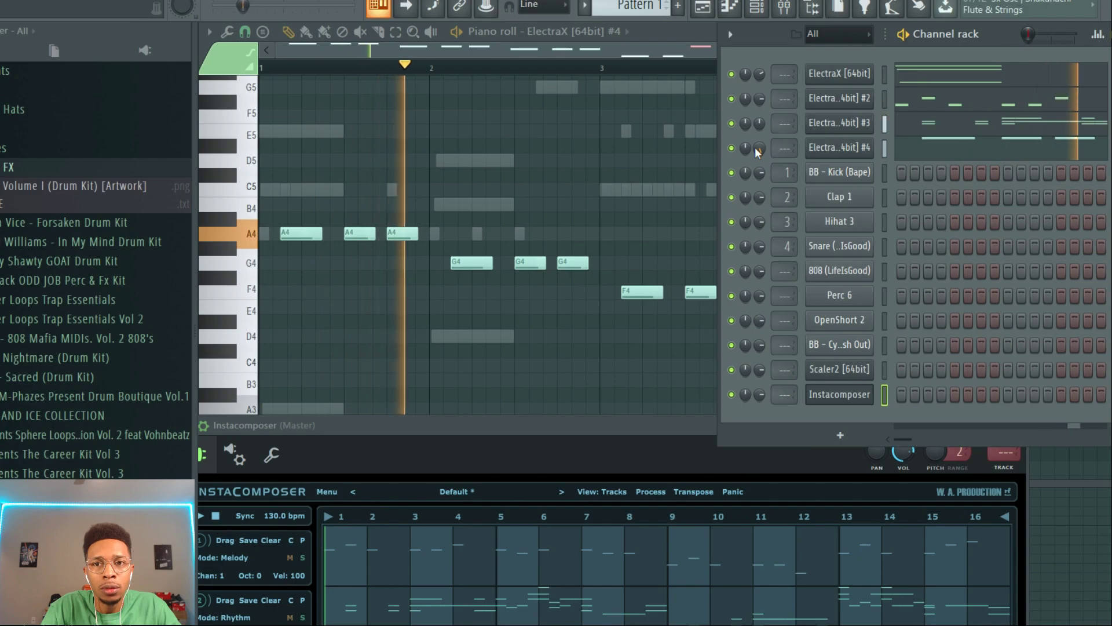
key(space)
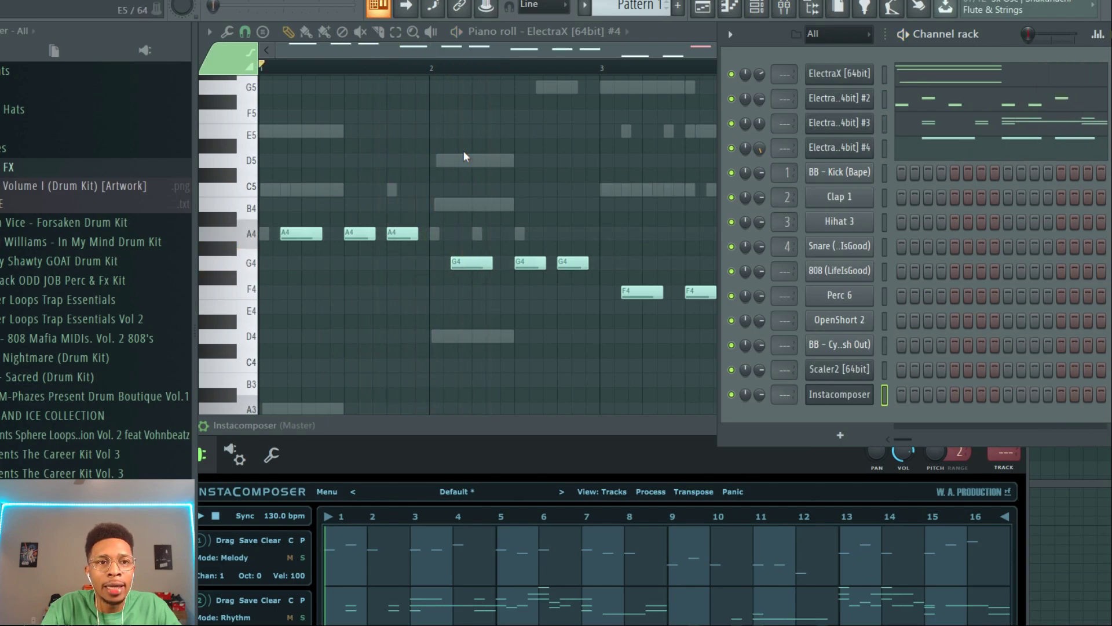
Find the Clap Simple Flare MIDI file in the browser's MIDI kits, load it onto the Clap 1 channel and play the pattern.
scroll(12, 220, up, 12)
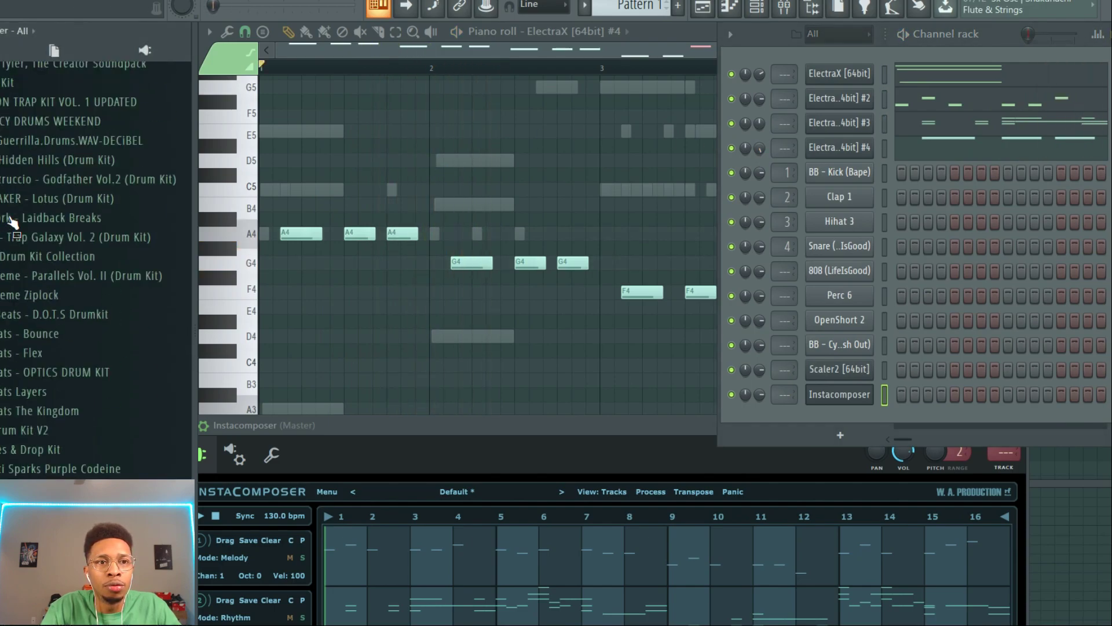
scroll(12, 220, up, 10)
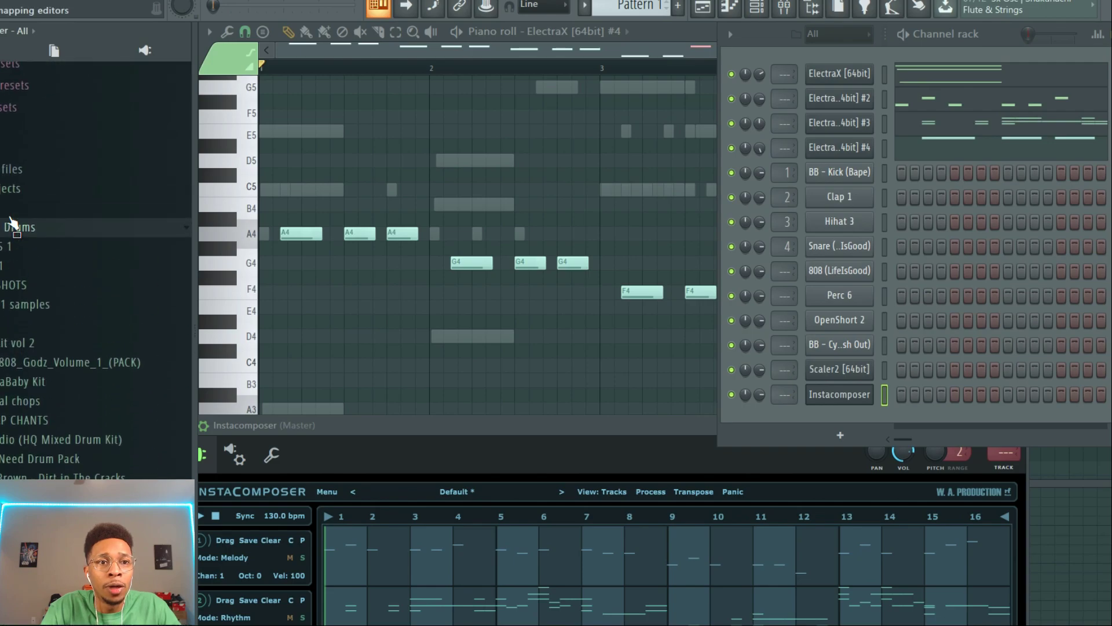
click(1, 272)
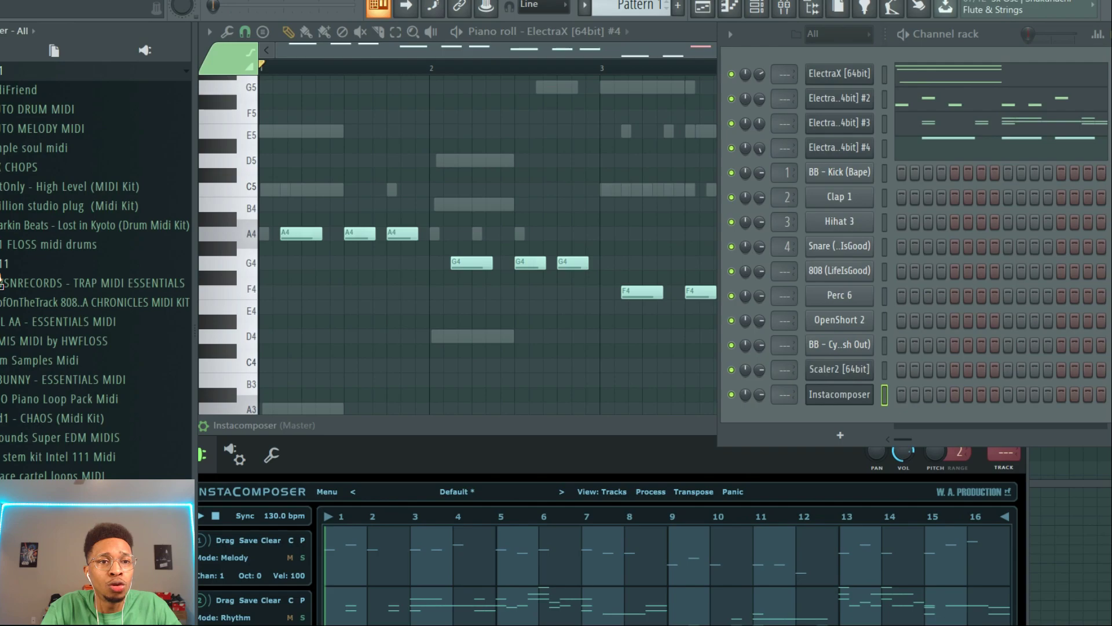
scroll(6, 301, down, 5)
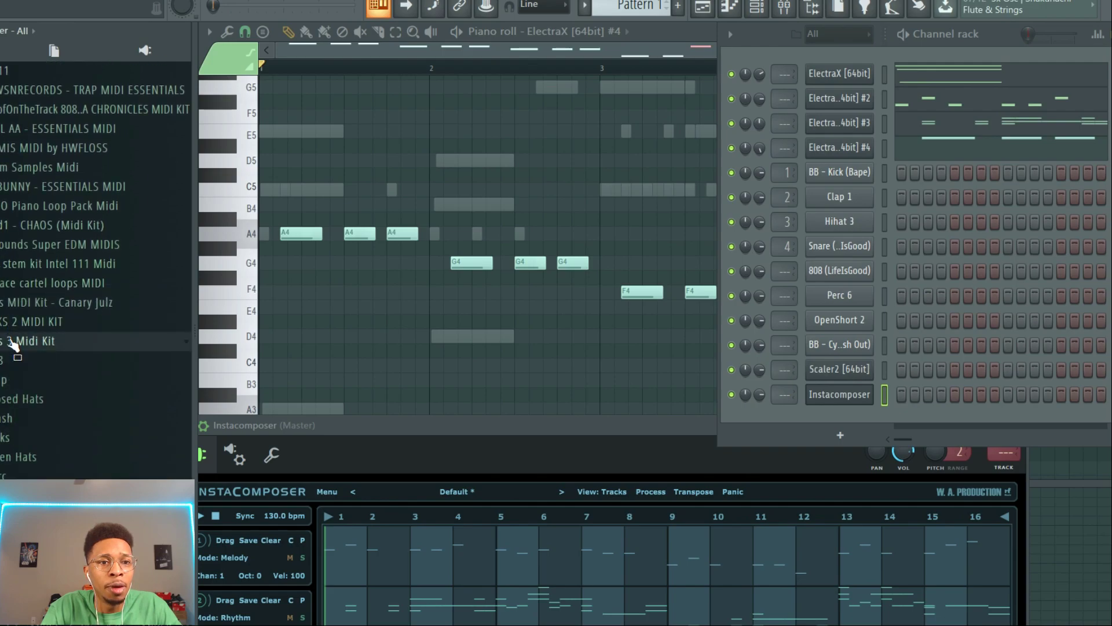
click(10, 377)
drag(26, 398, 843, 202)
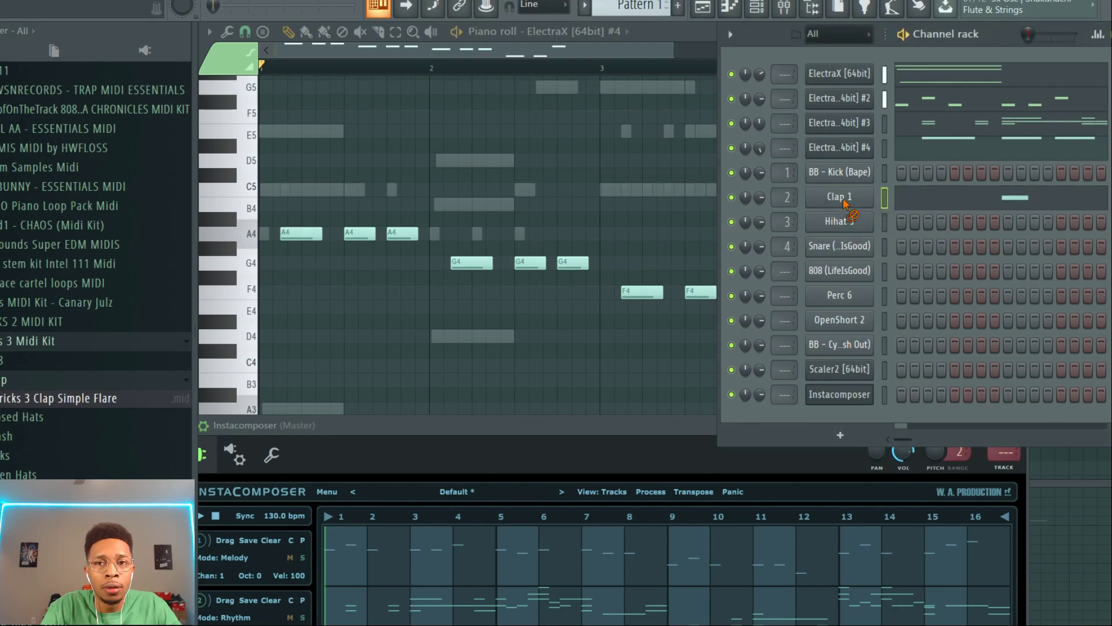
key(space)
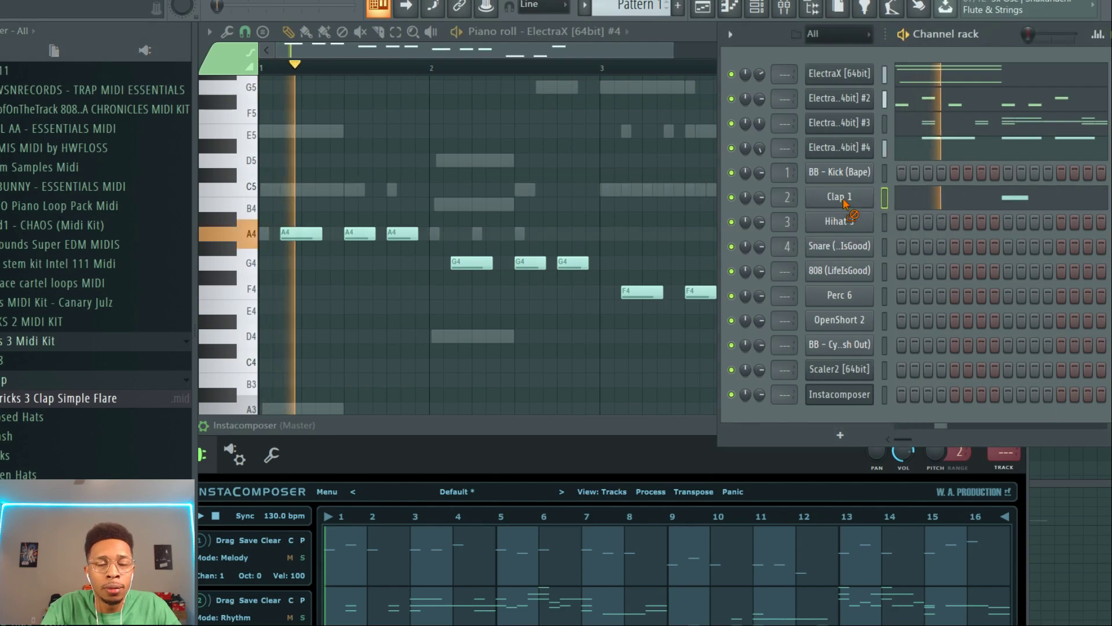
Import the Kick 130 Best MIDI onto the BB - Kick (Bape) channel, using only its BB - Kick (Bape) 1 track, and listen.
click(3, 457)
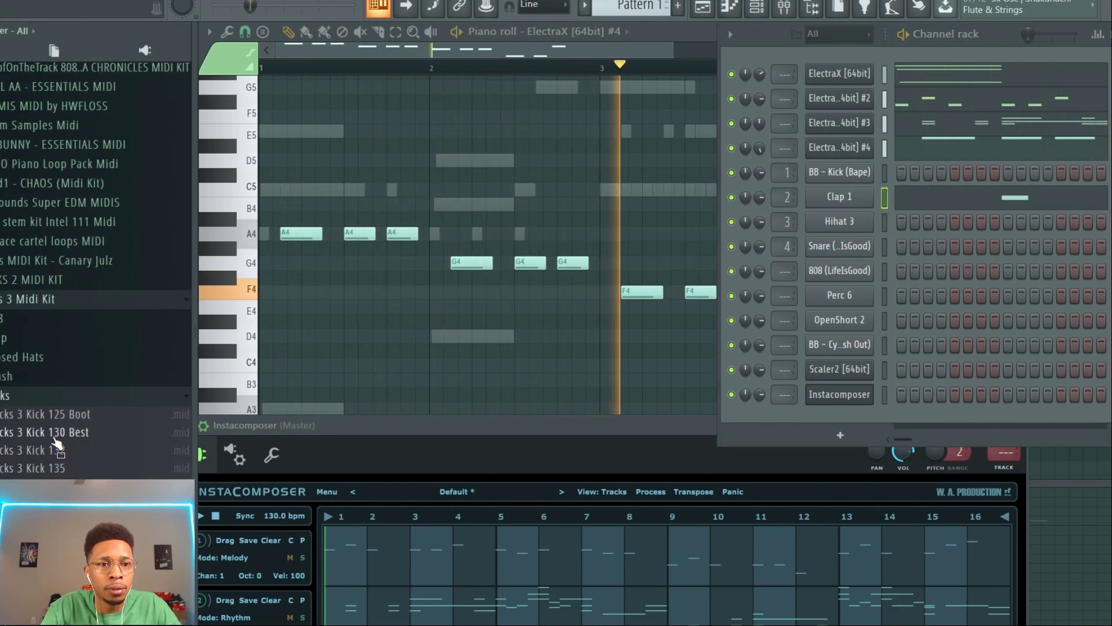
drag(69, 432, 825, 178)
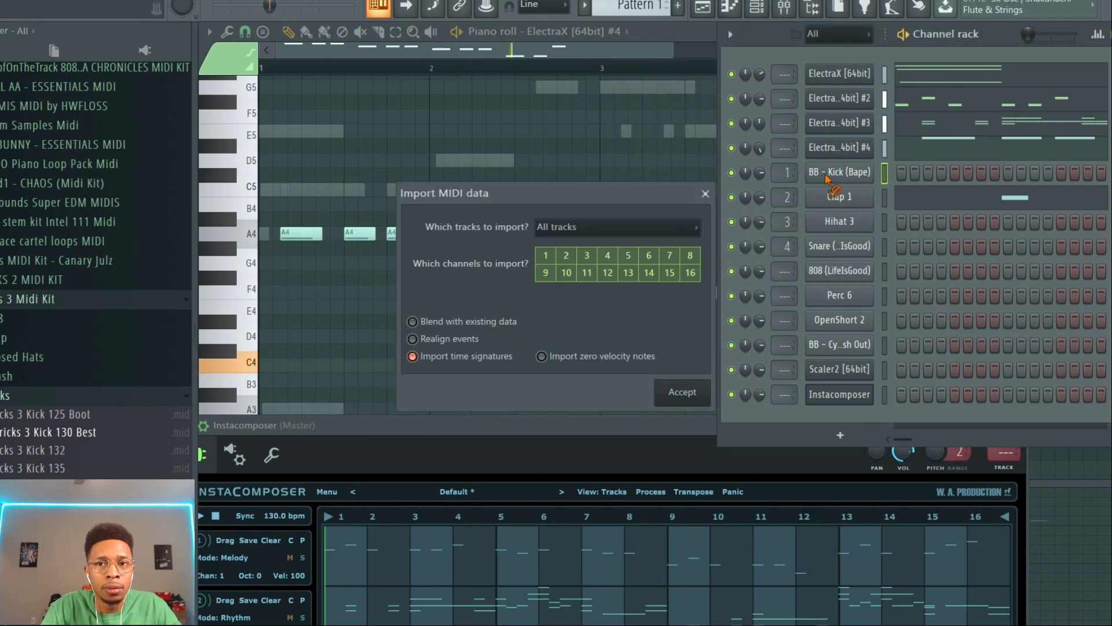
click(690, 228)
click(648, 265)
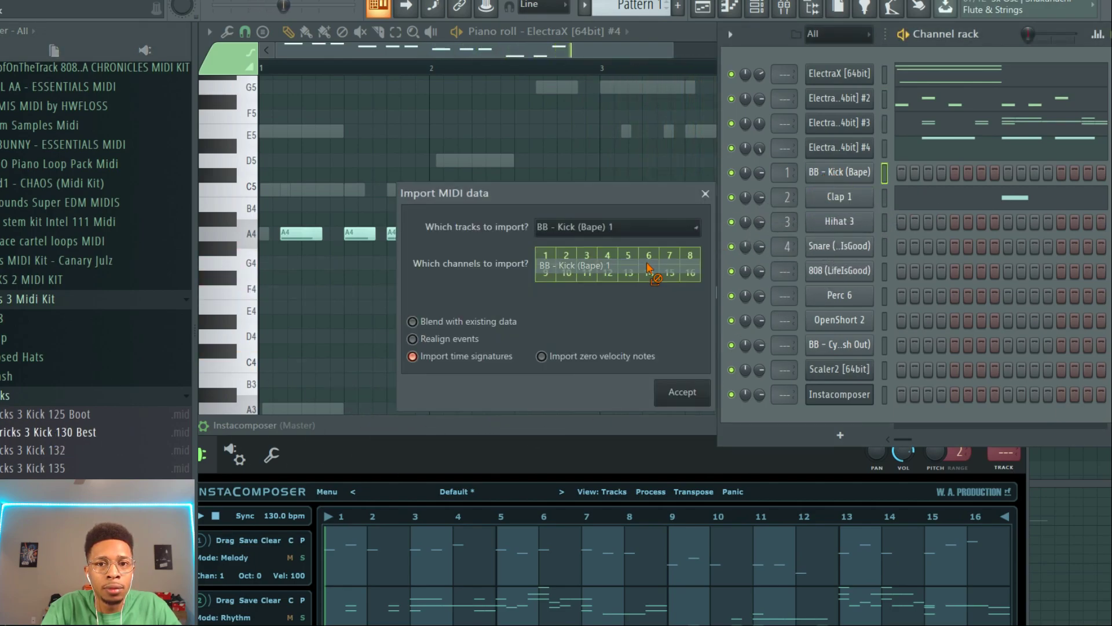
click(675, 393)
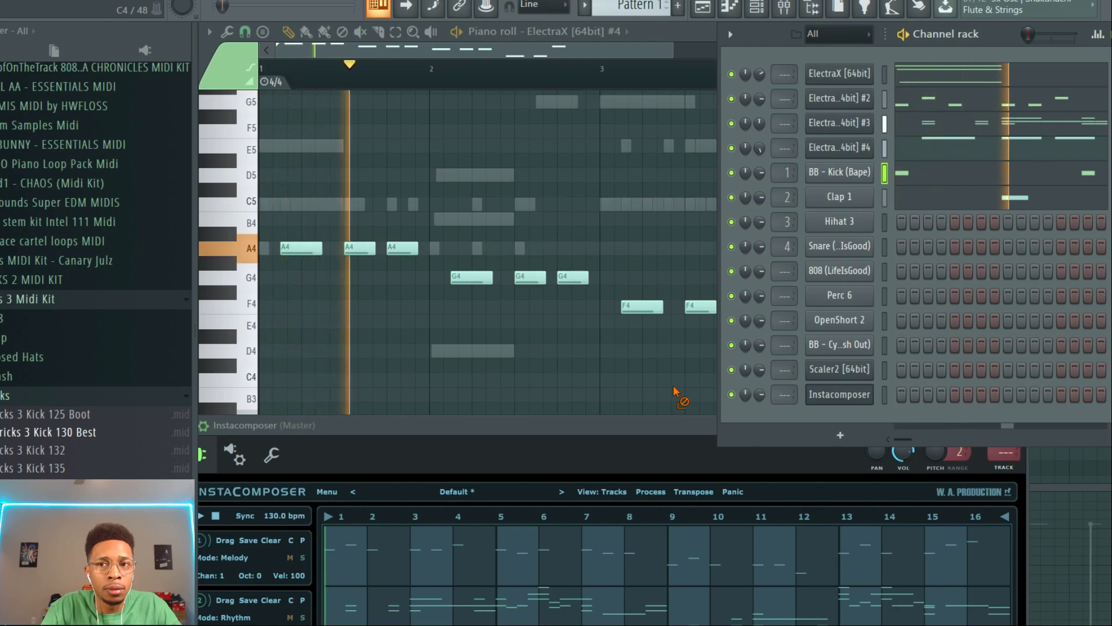
key(space)
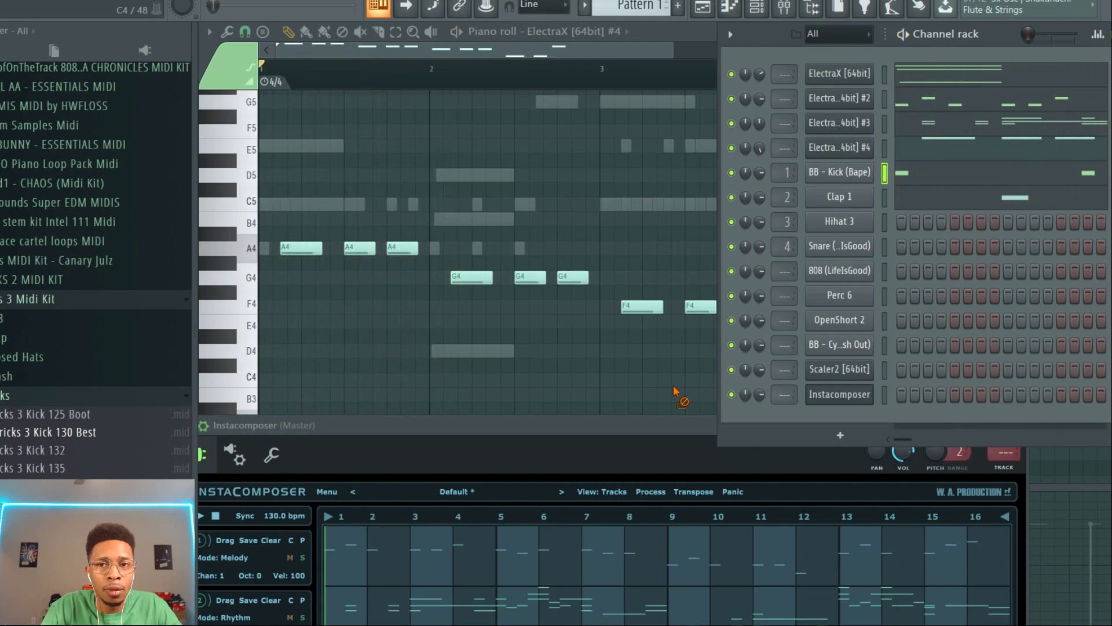
Load the Cl Hats 130 2 MIDI file from the closed hats folder onto the Hihat 3 channel and play the pattern.
click(21, 396)
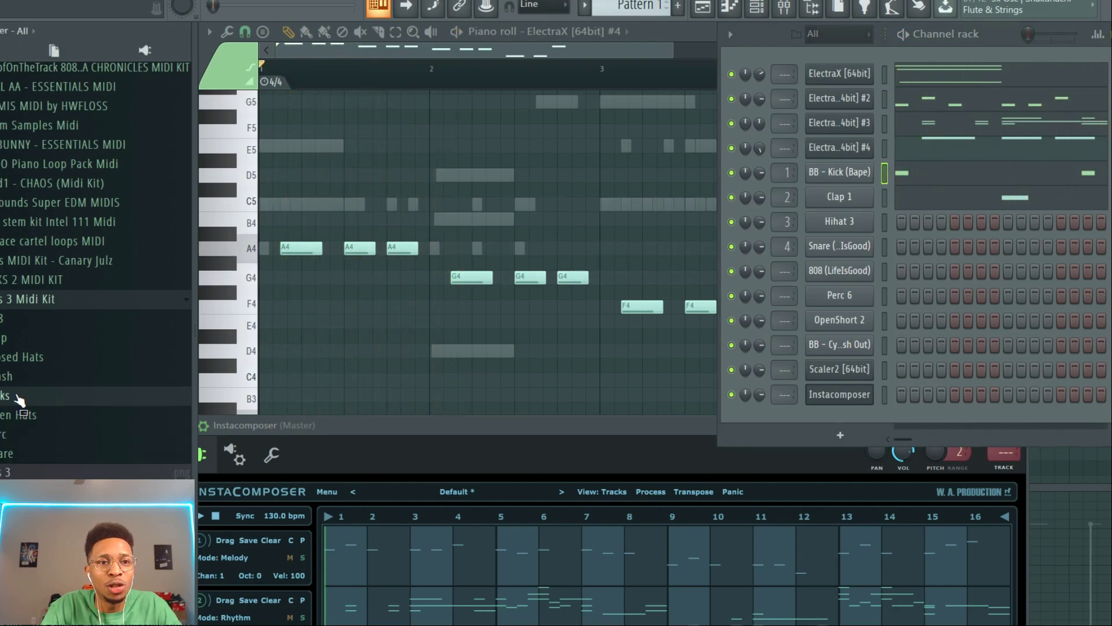
click(19, 359)
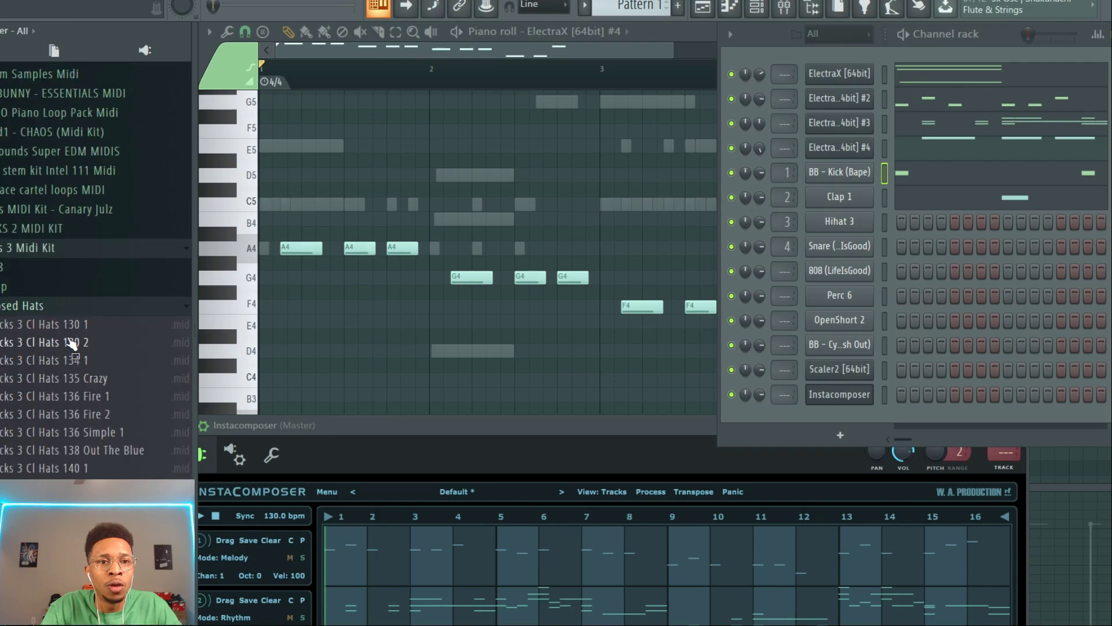
drag(70, 342, 853, 226)
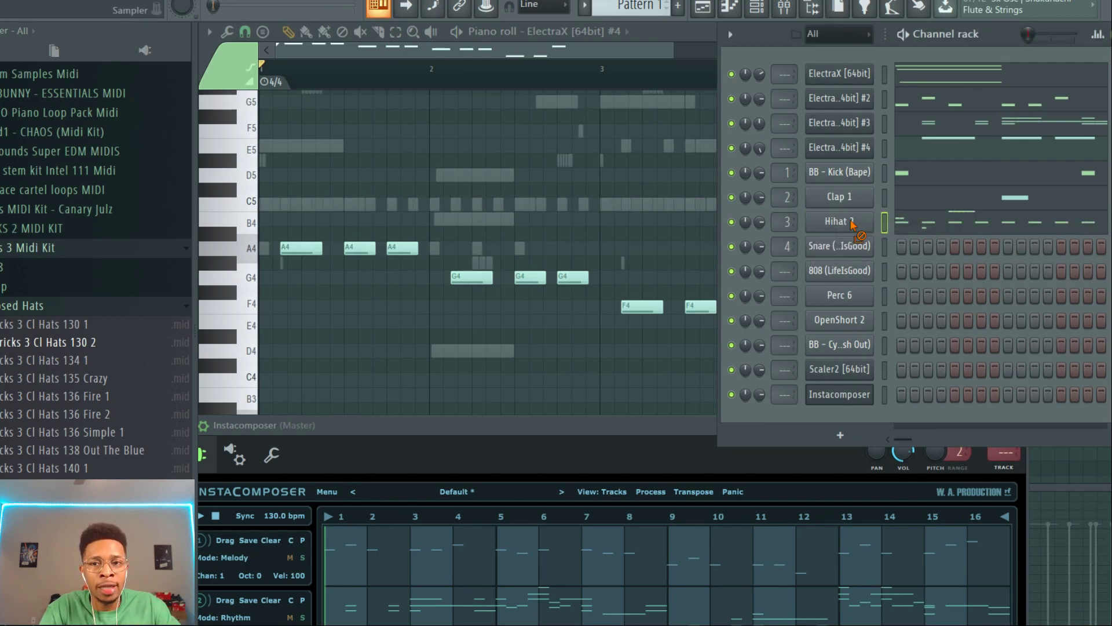
key(space)
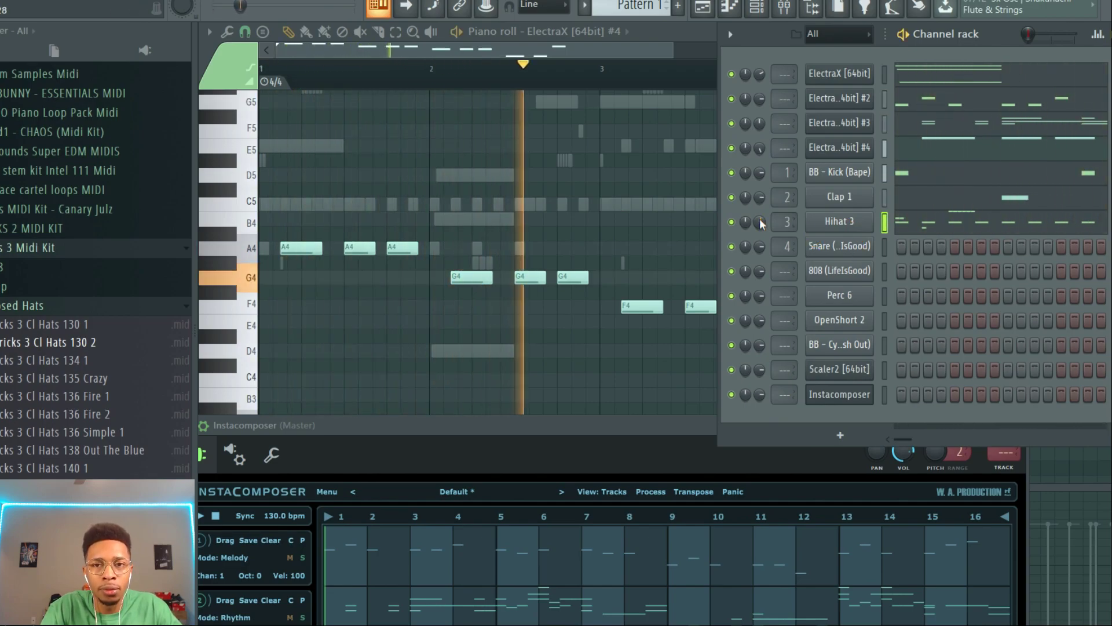
key(space)
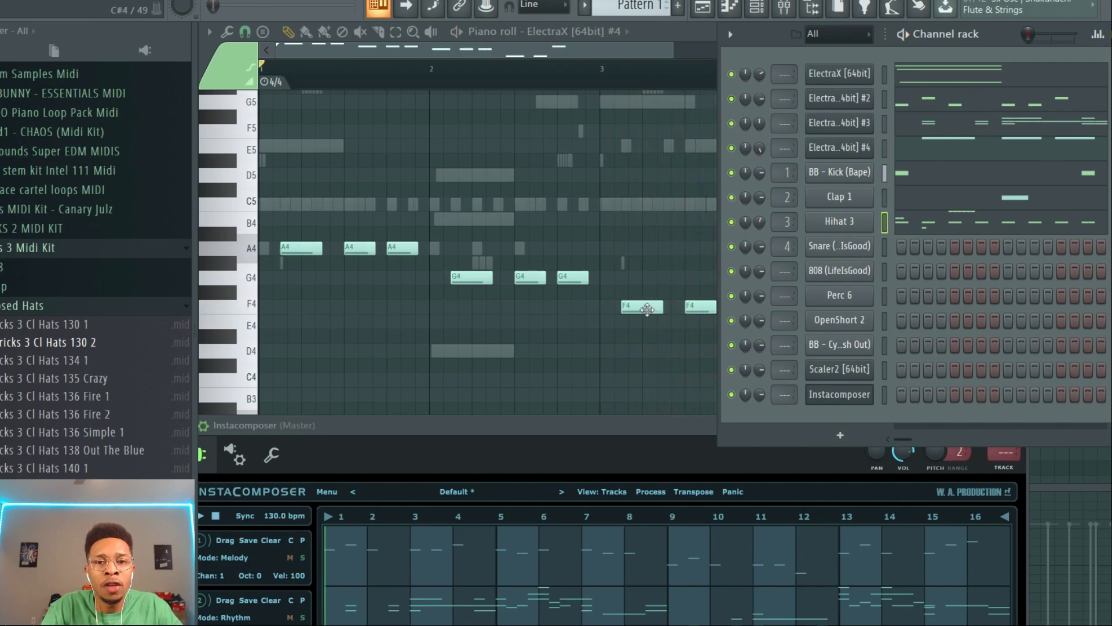
Bring up Gross Beat on mixer insert 1 and play the pattern with the ElectraX #2 channel muted.
drag(576, 429, 629, 344)
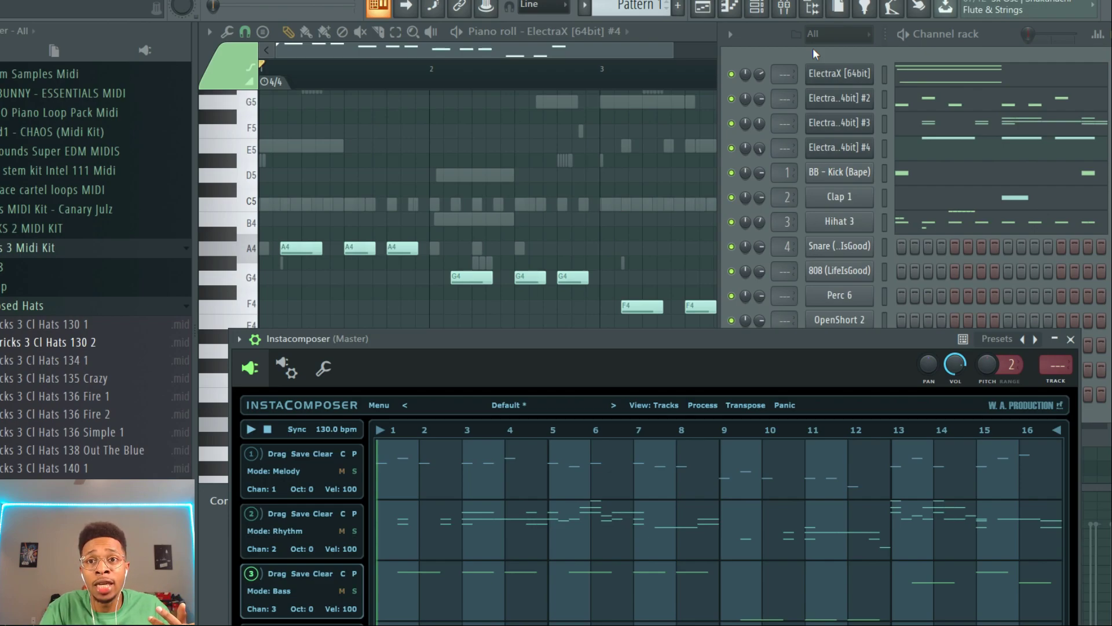
click(787, 173)
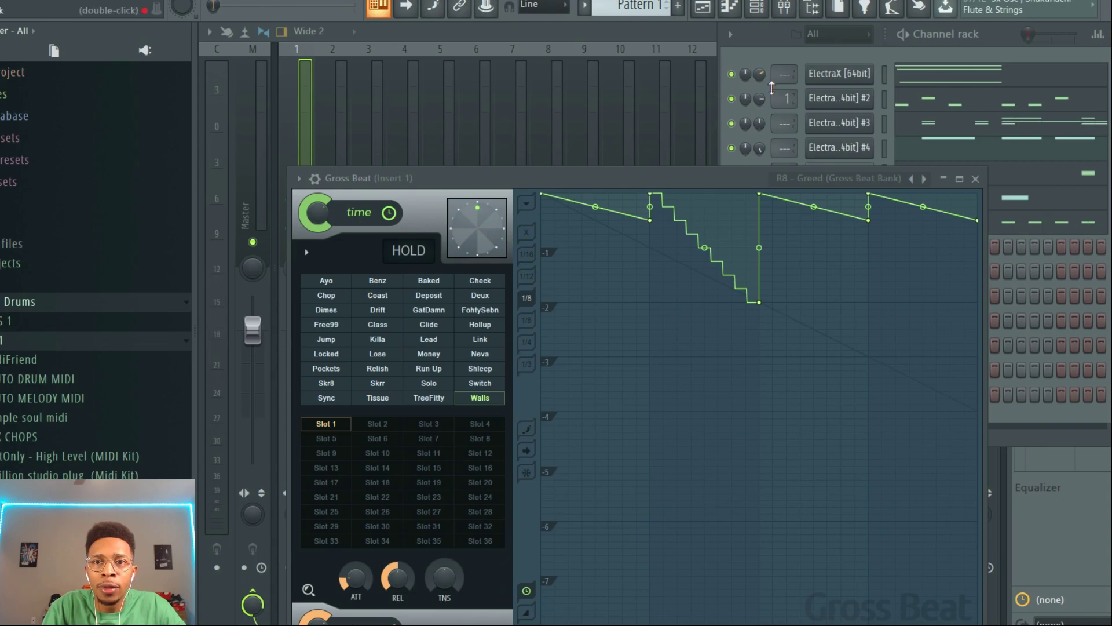
click(732, 101)
key(space)
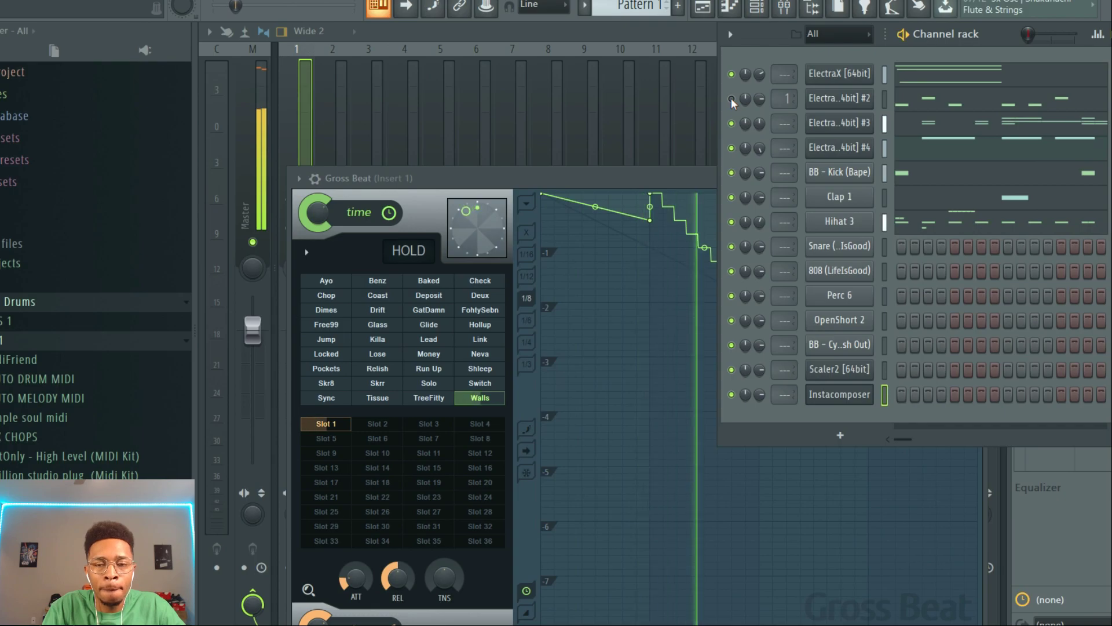
key(space)
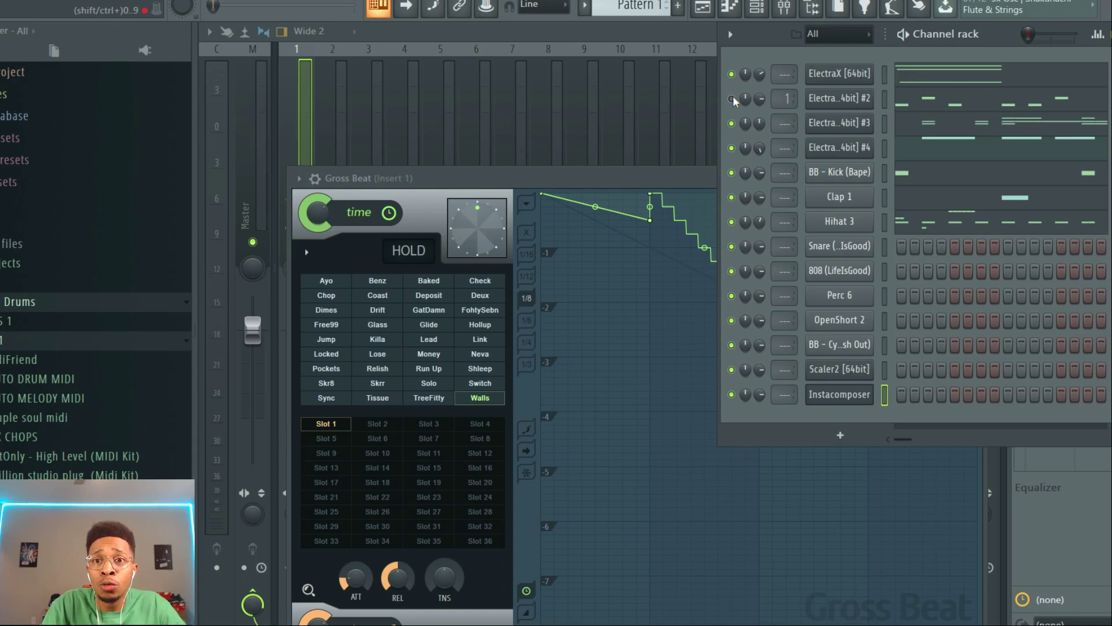
Play the pattern with ElectraX #2 unmuted and toggle its solo to compare it with the full mix.
key(space)
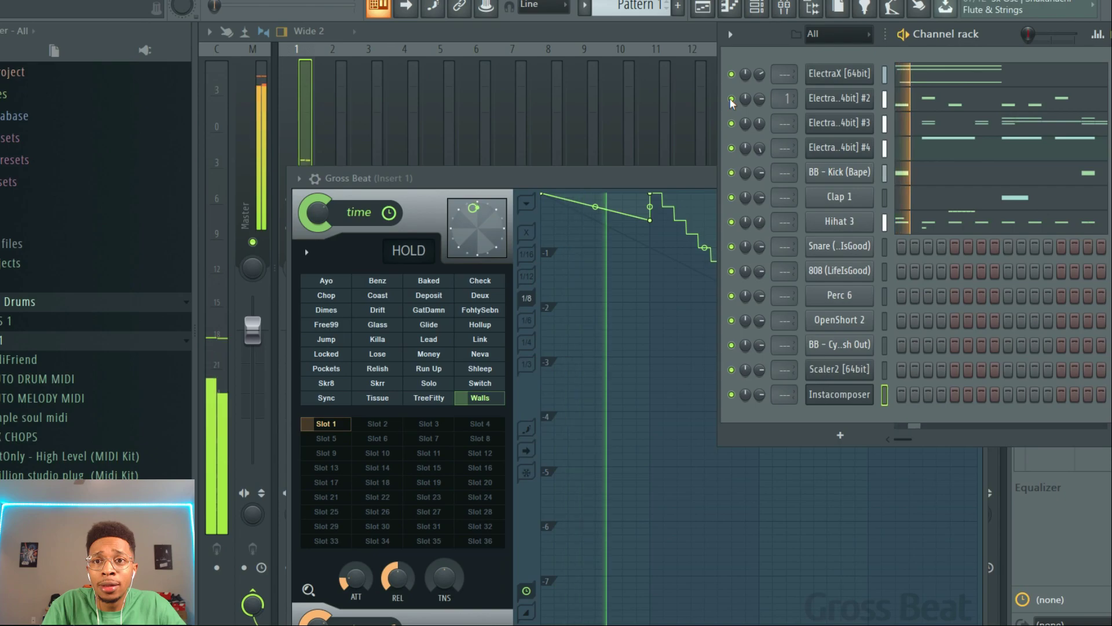
right_click(731, 102)
click(753, 109)
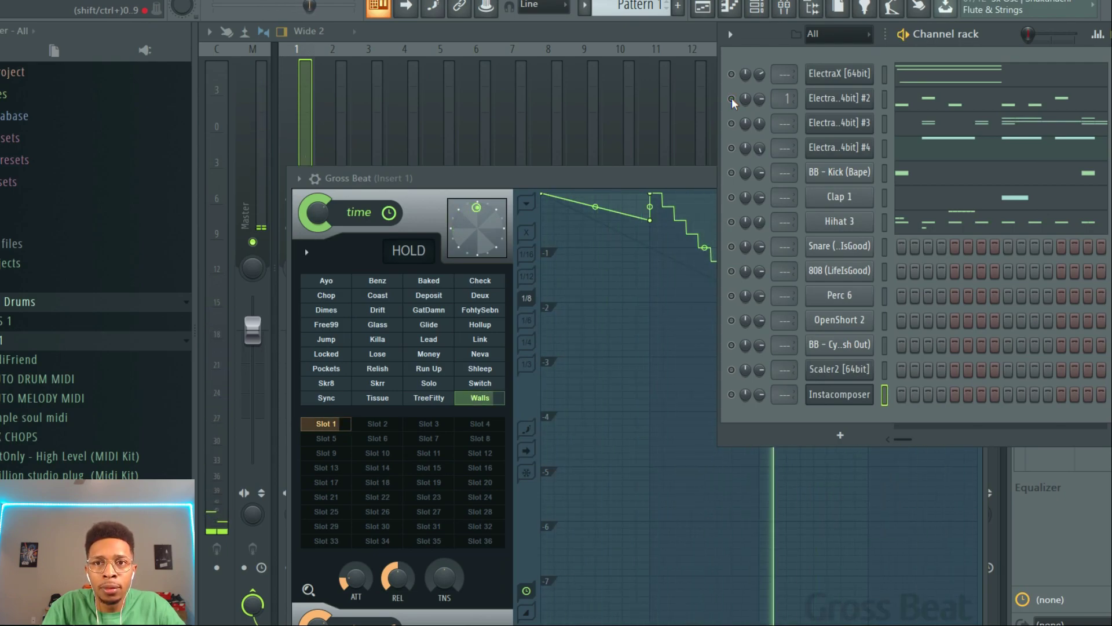
right_click(733, 102)
click(752, 108)
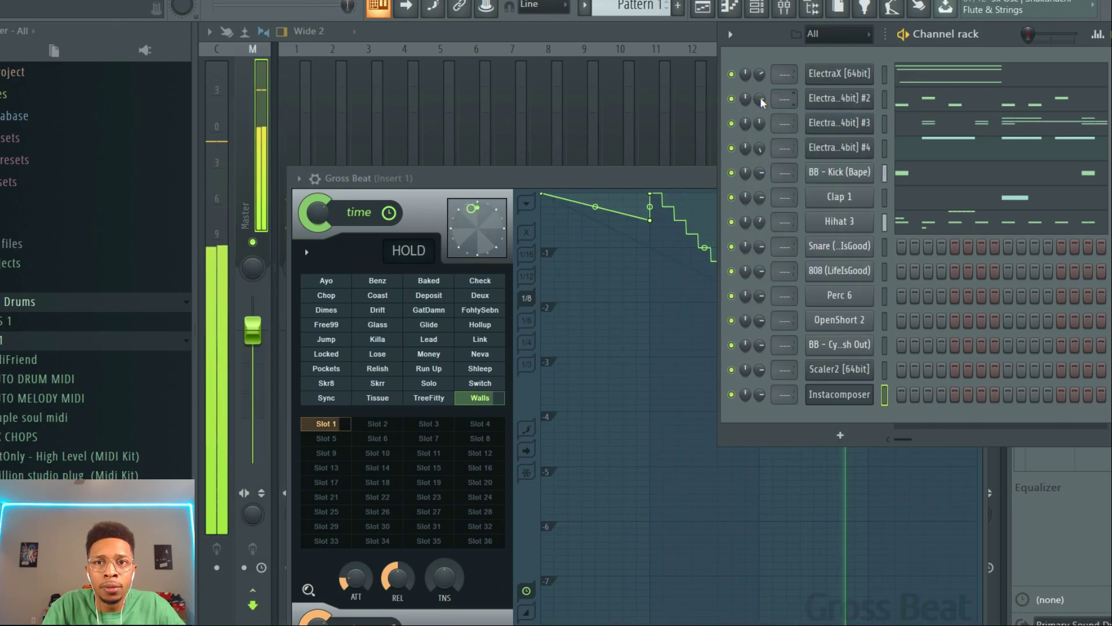
Solo ElectraX #2 and compare its sound with and without routing to mixer insert 1, leaving it on insert 1.
right_click(732, 98)
click(743, 106)
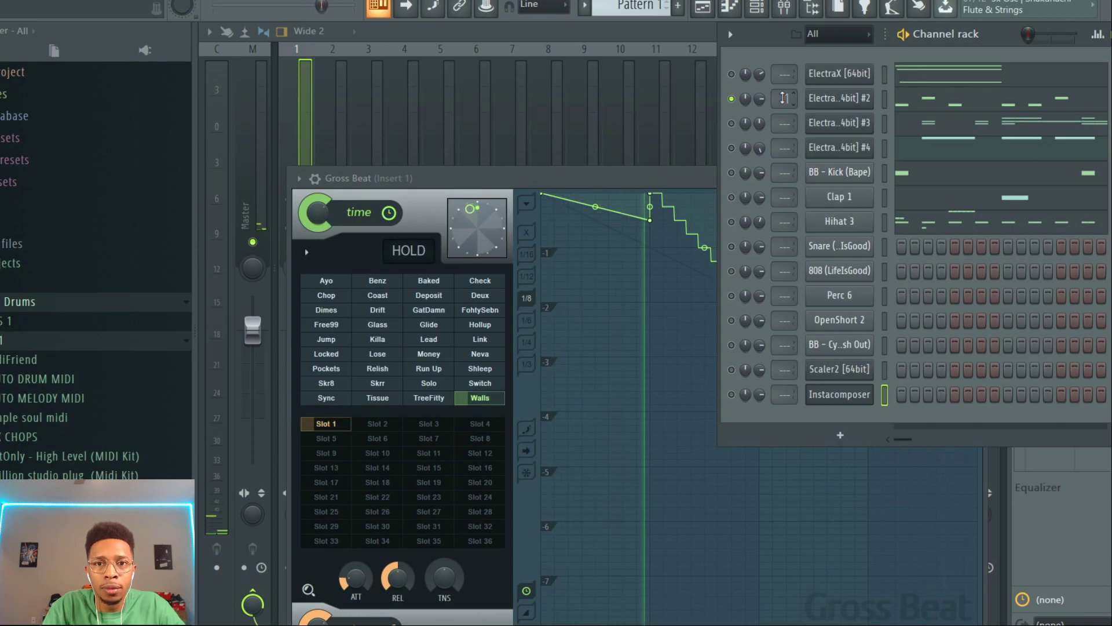
drag(783, 98, 788, 118)
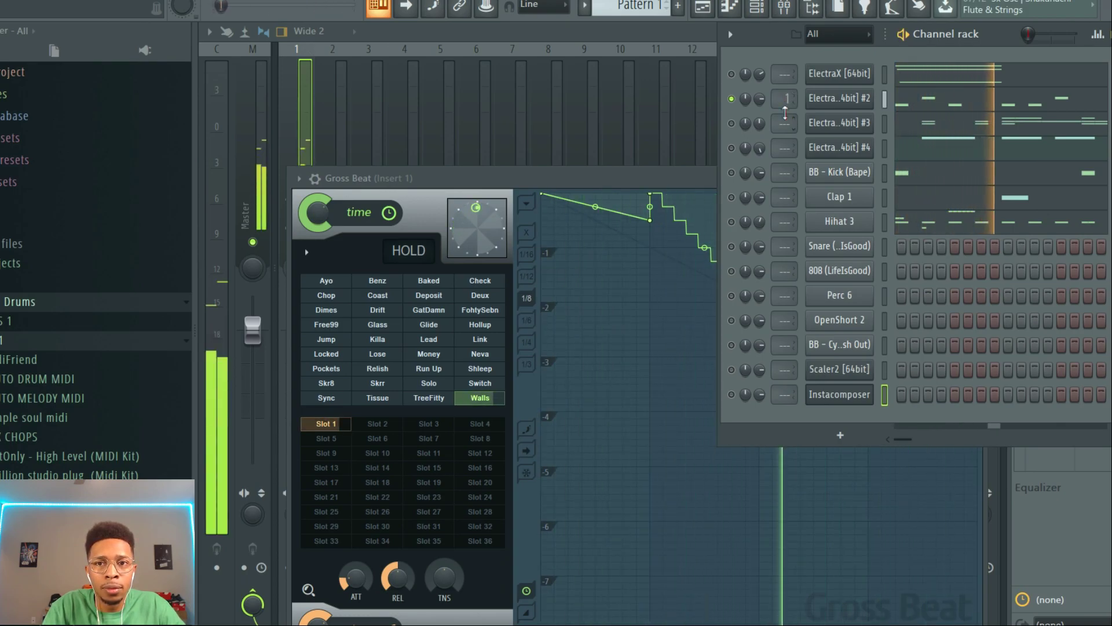
key(space)
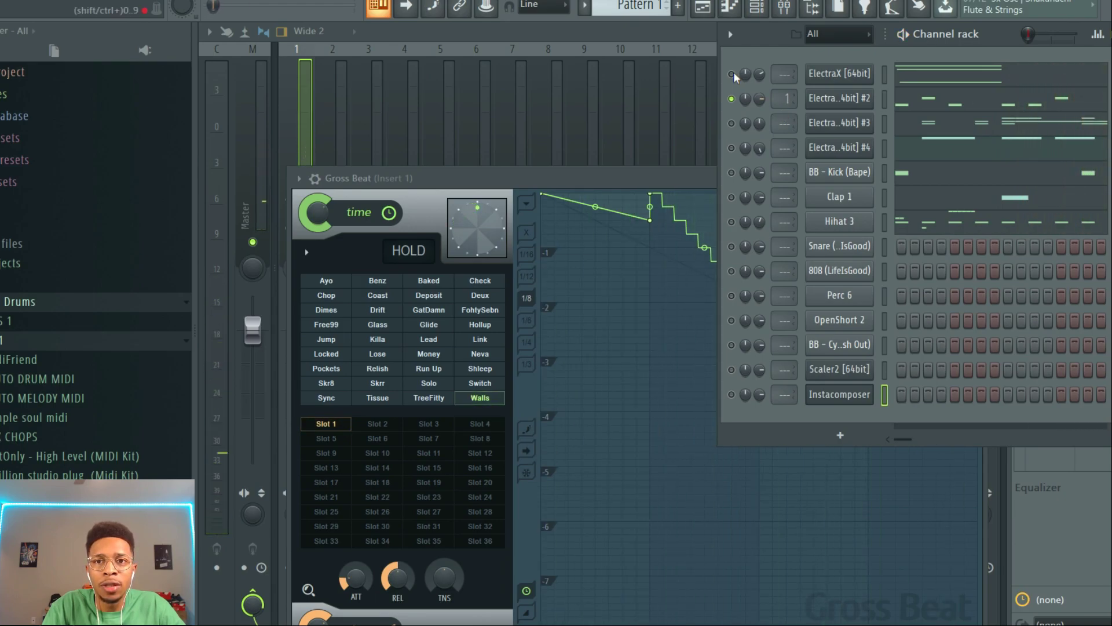
Turn off the ElectraX #2 solo and play the complete pattern with every channel enabled.
right_click(734, 93)
click(744, 103)
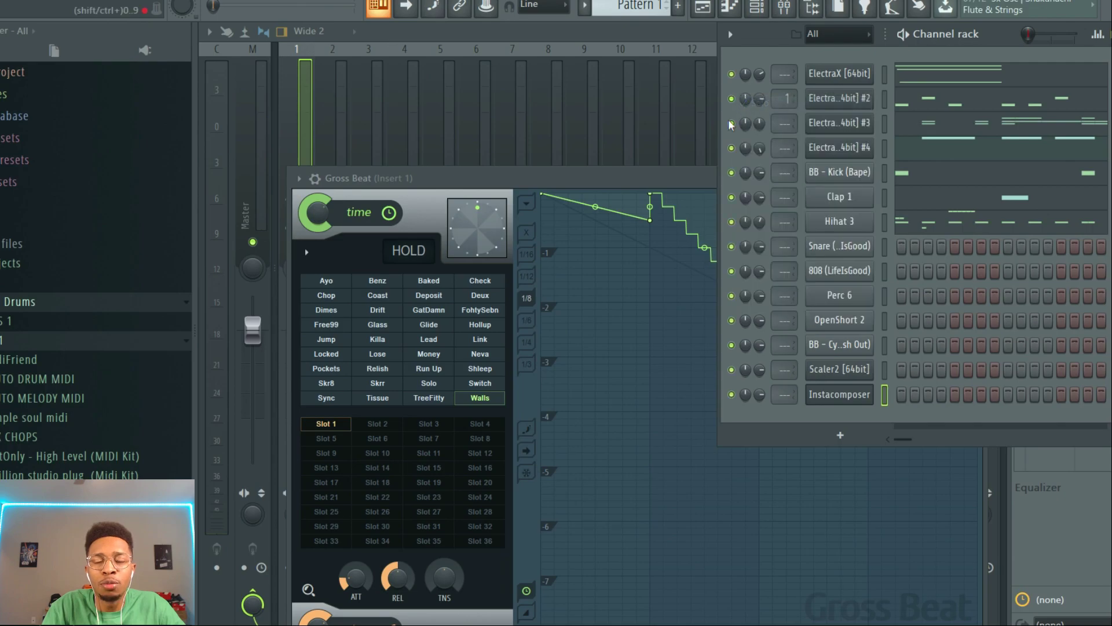
key(space)
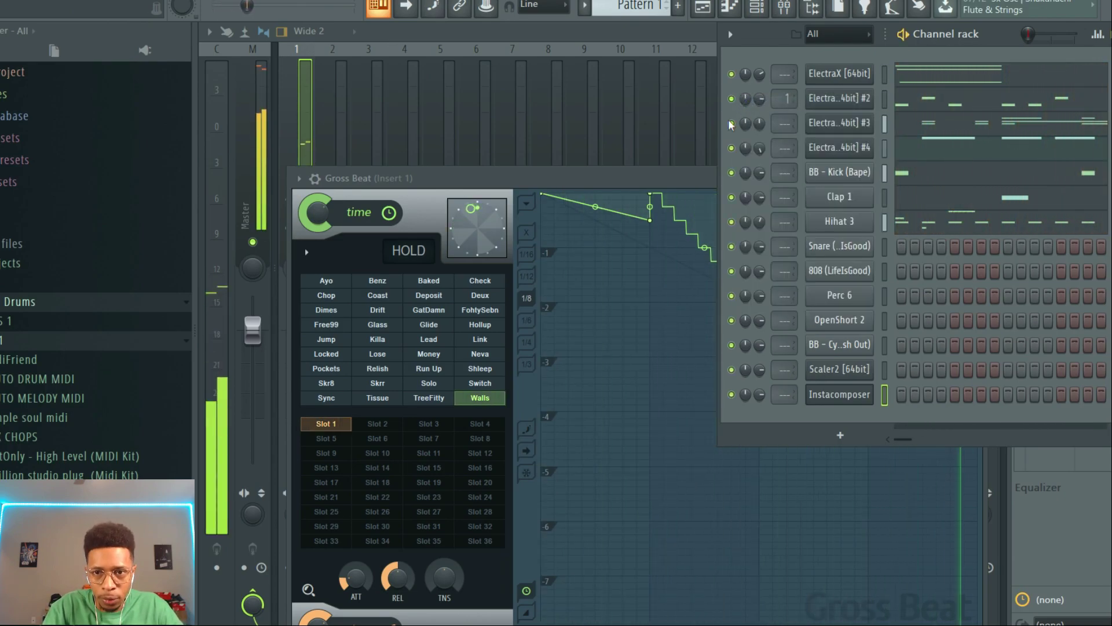
key(space)
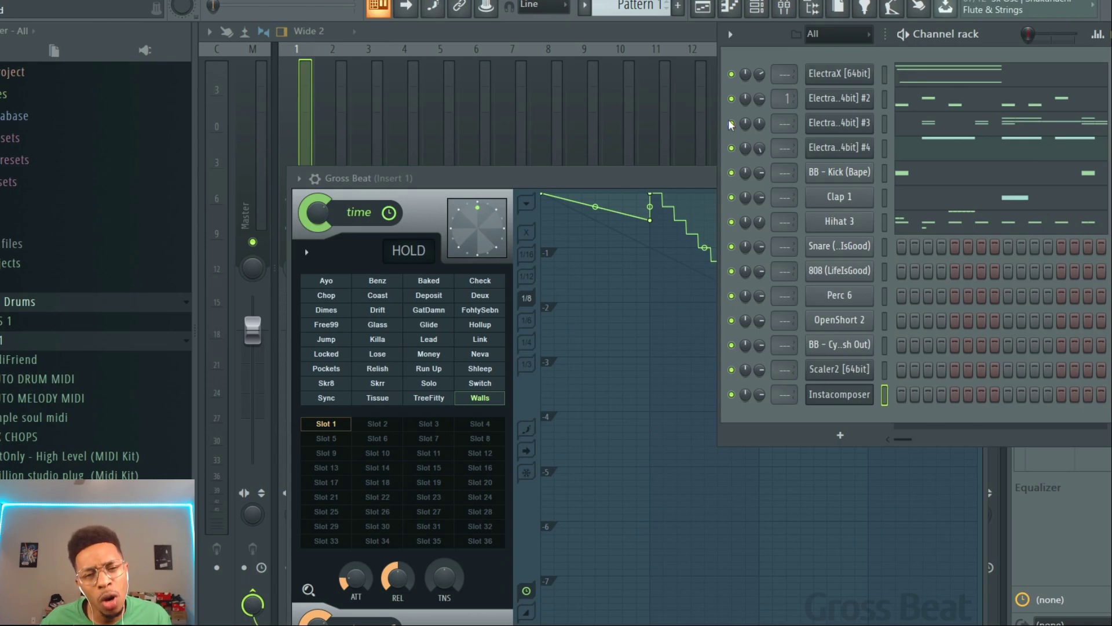
key(space)
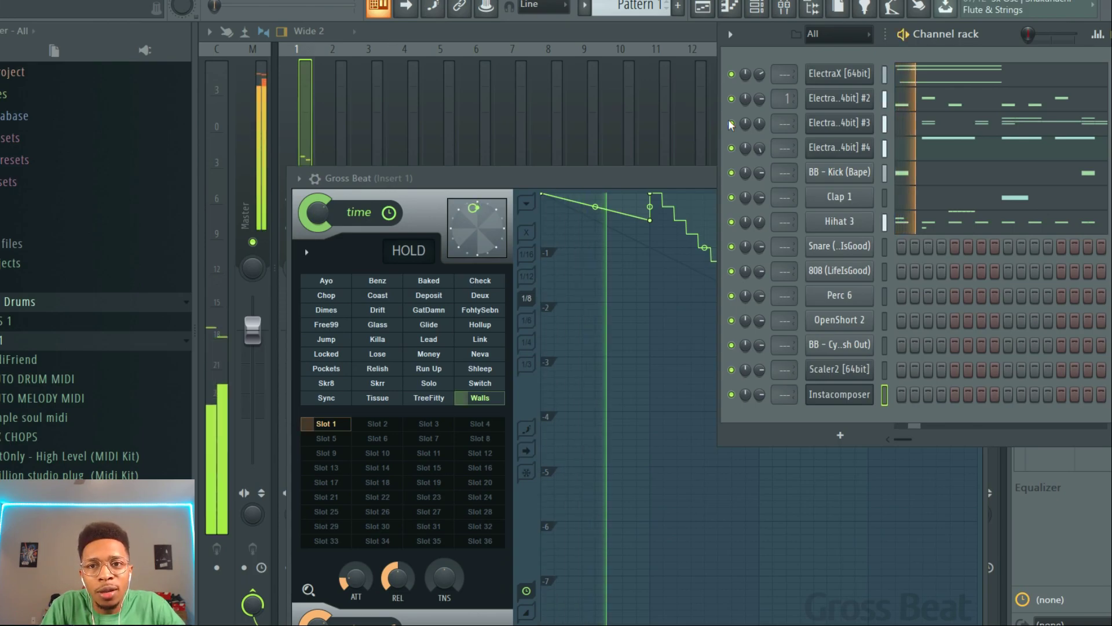